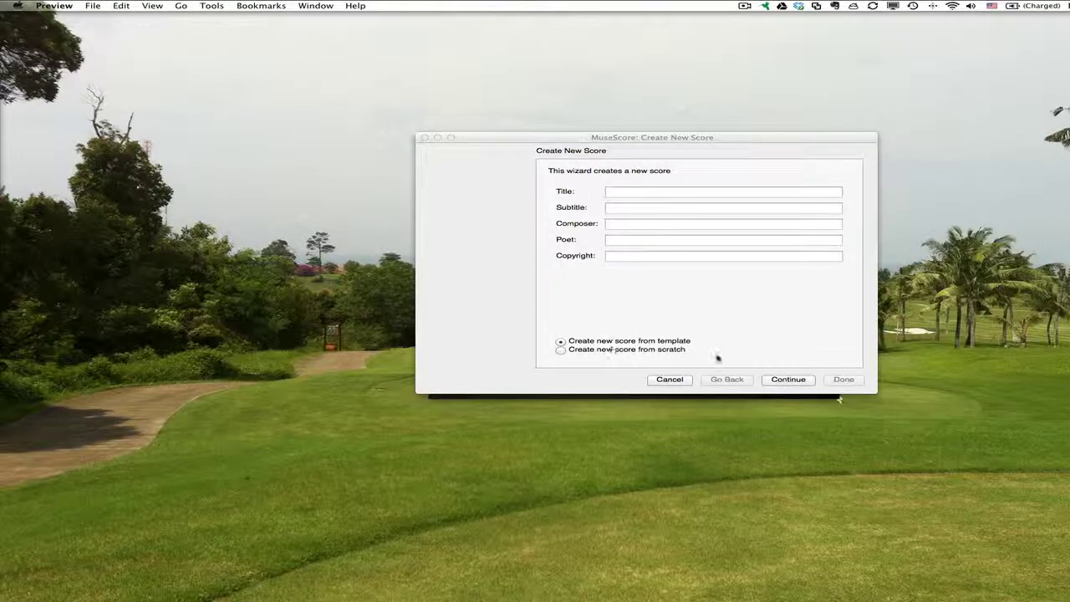
Base the new score on the 4Part.mscz template and give it a one-sharp key signature
click(779, 379)
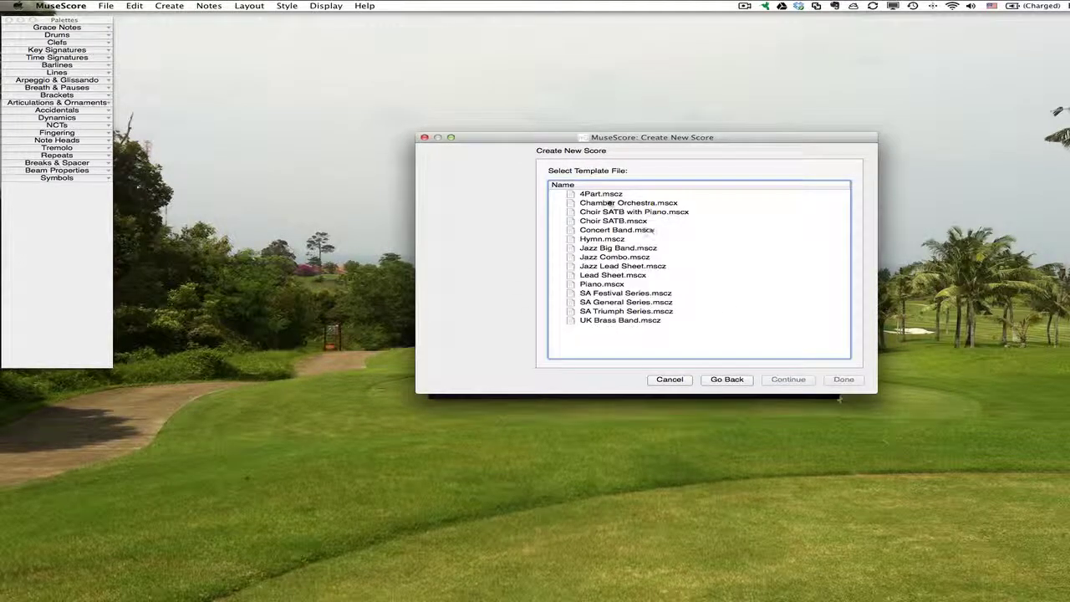
click(604, 195)
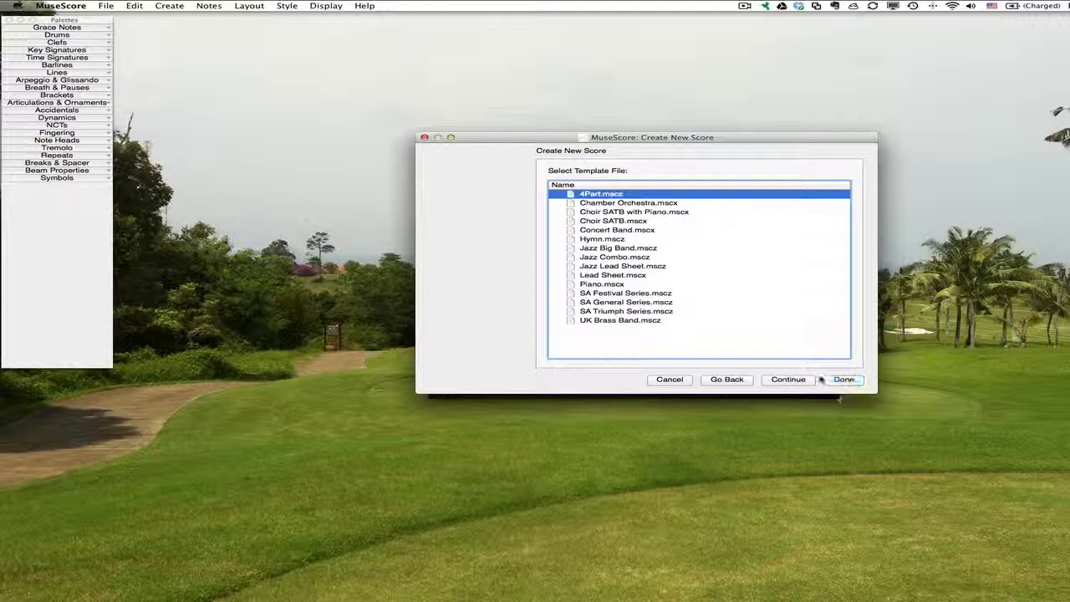
click(777, 380)
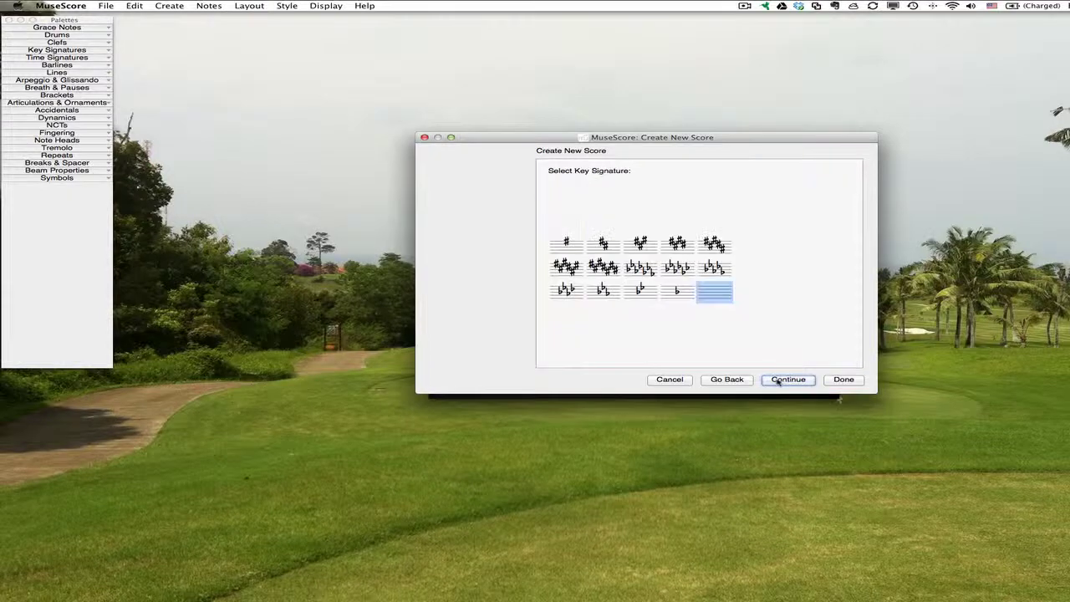
click(573, 251)
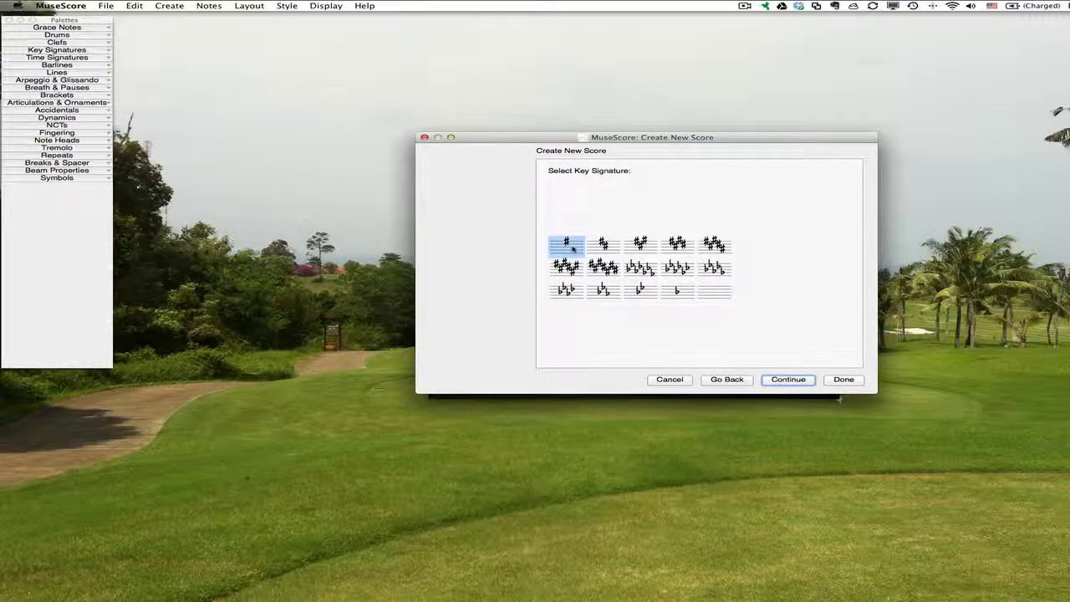
click(791, 381)
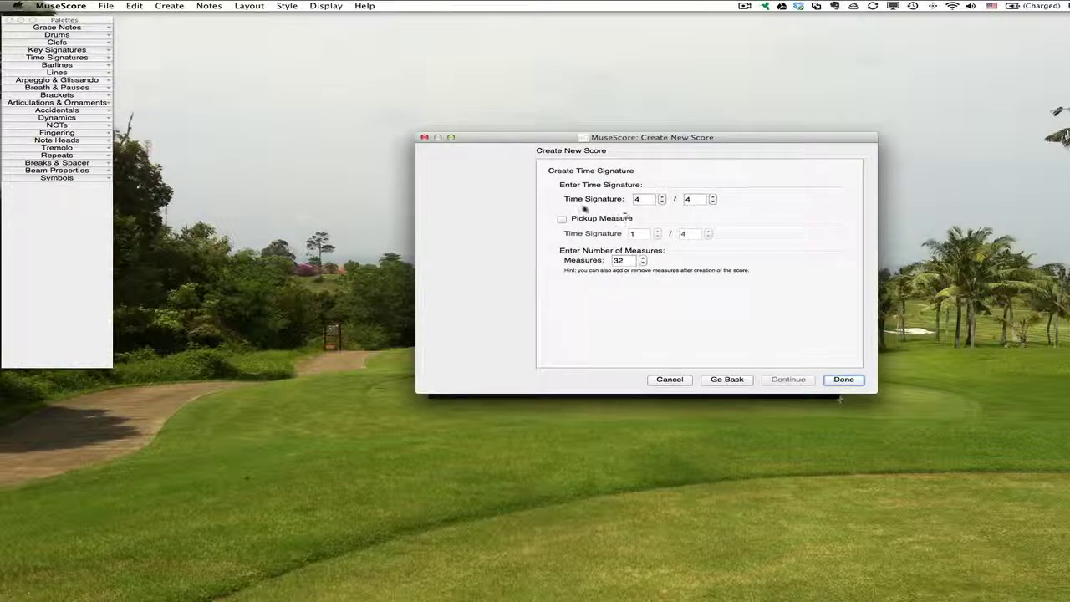
Set the number of measures to 12 and create the score
click(643, 263)
click(642, 263)
click(643, 263)
click(643, 263)
click(643, 263)
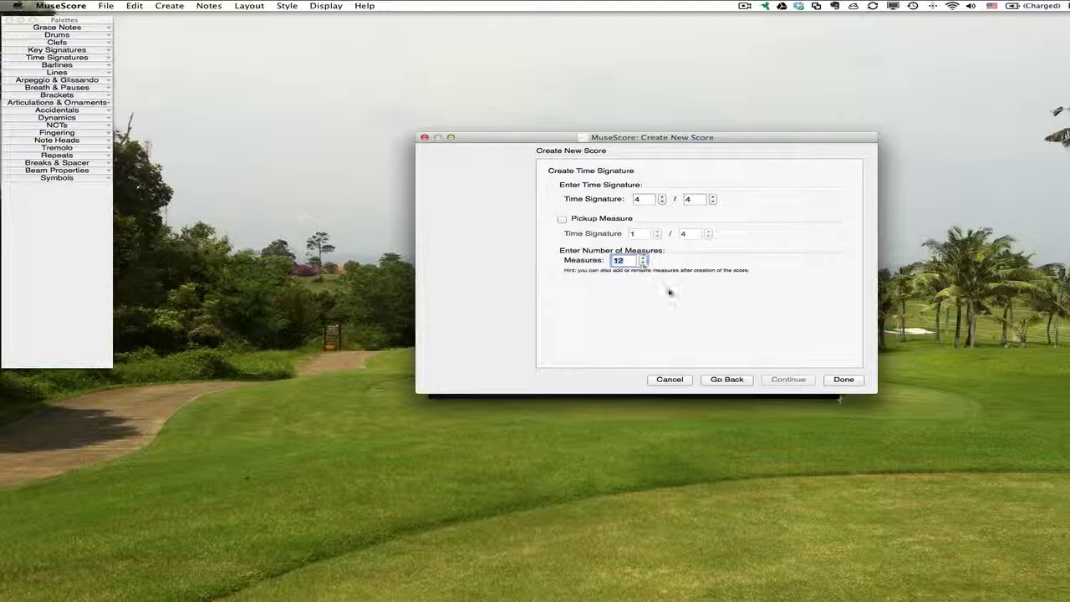
click(845, 380)
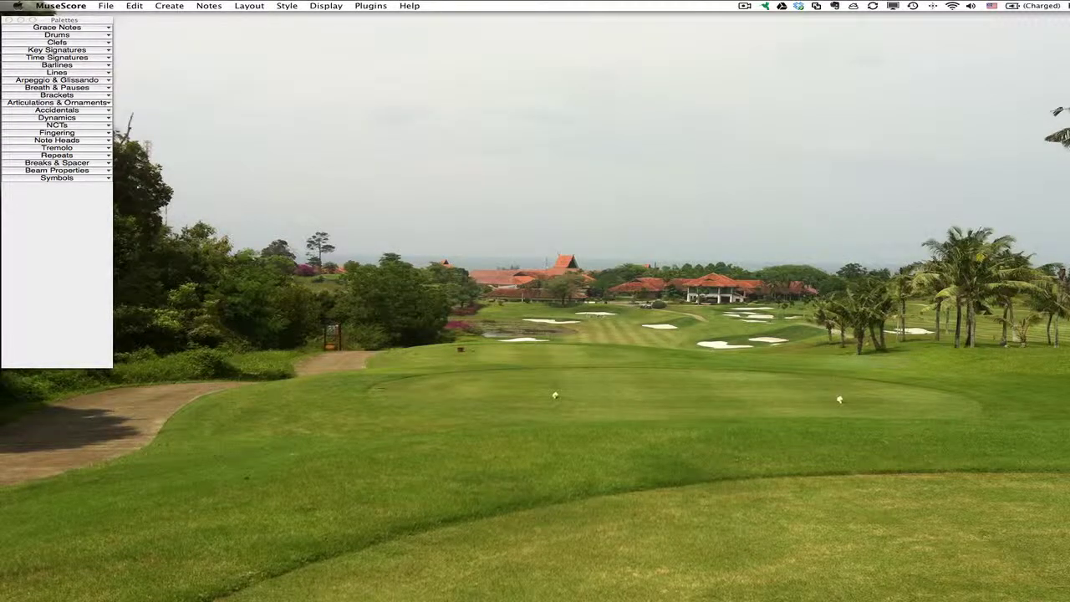
Bring the score window fully onto the screen and enlarge it to show all four systems
drag(1069, 17, 336, 17)
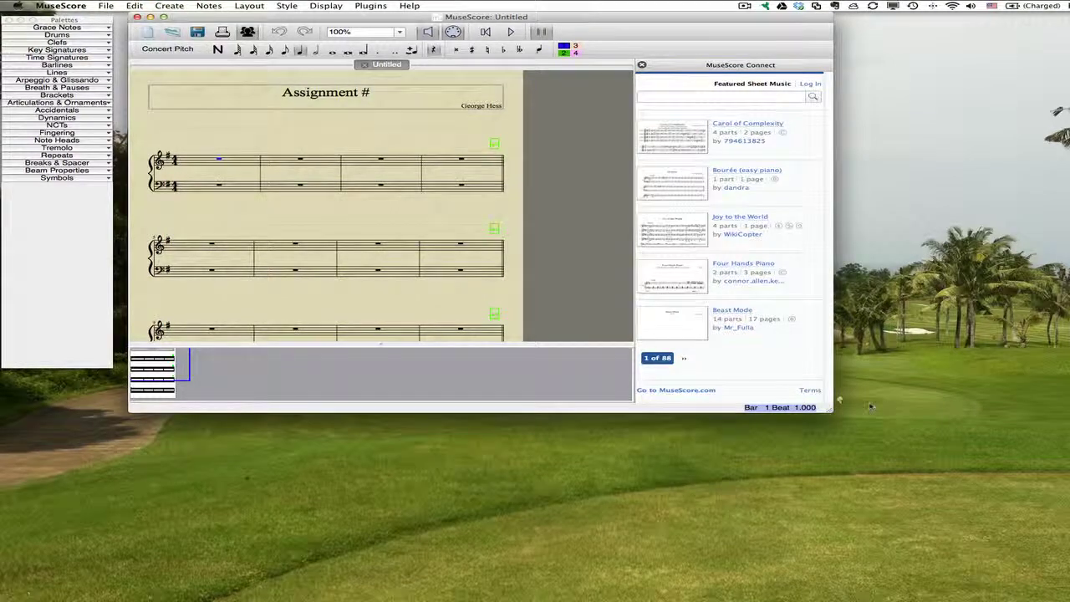
drag(836, 403, 1057, 560)
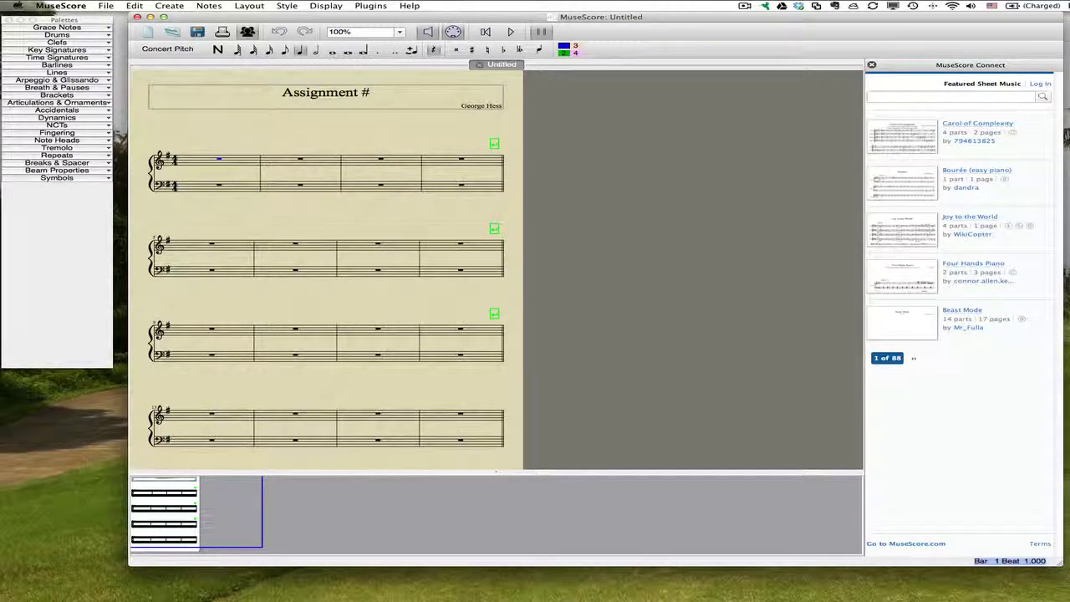
Switch to Preview to consult the NCTs.png chart for each tone's key and progression, and return to MuseScore
key(super+Tab)
drag(535, 82, 747, 82)
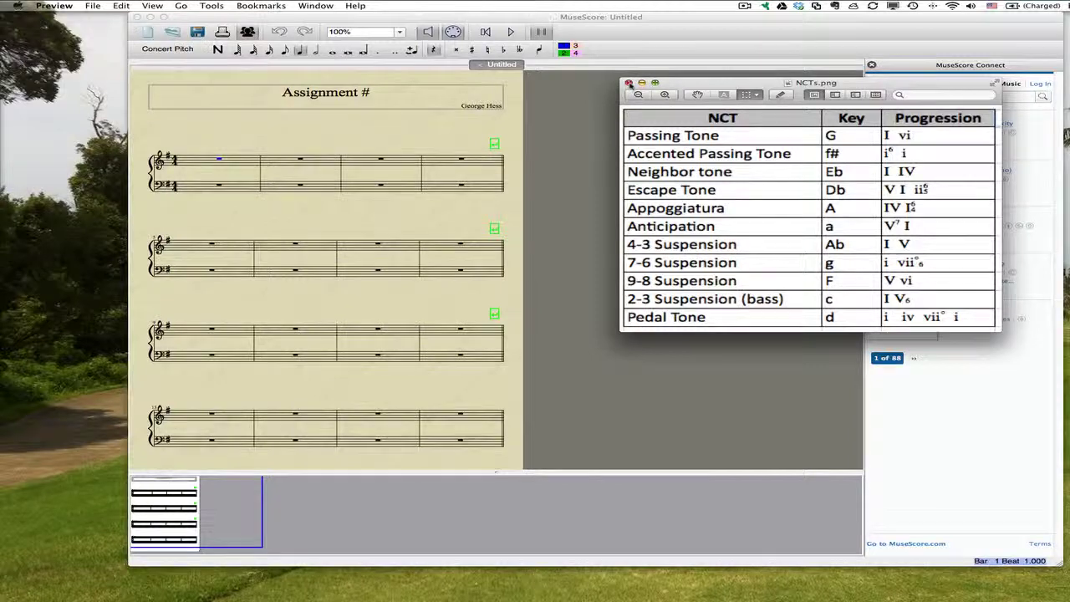
click(549, 159)
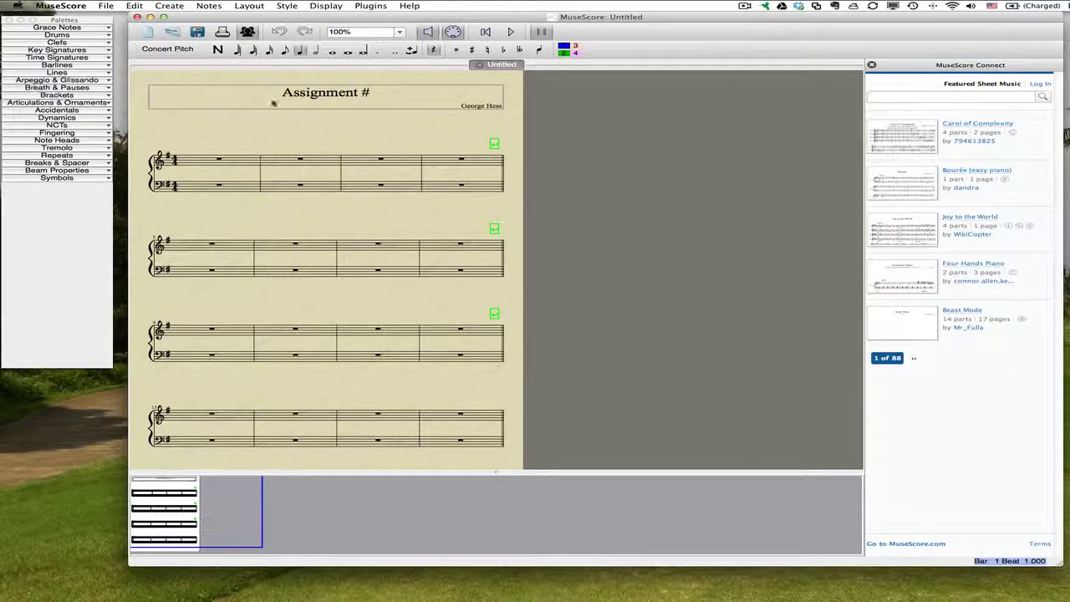
key(super+Tab)
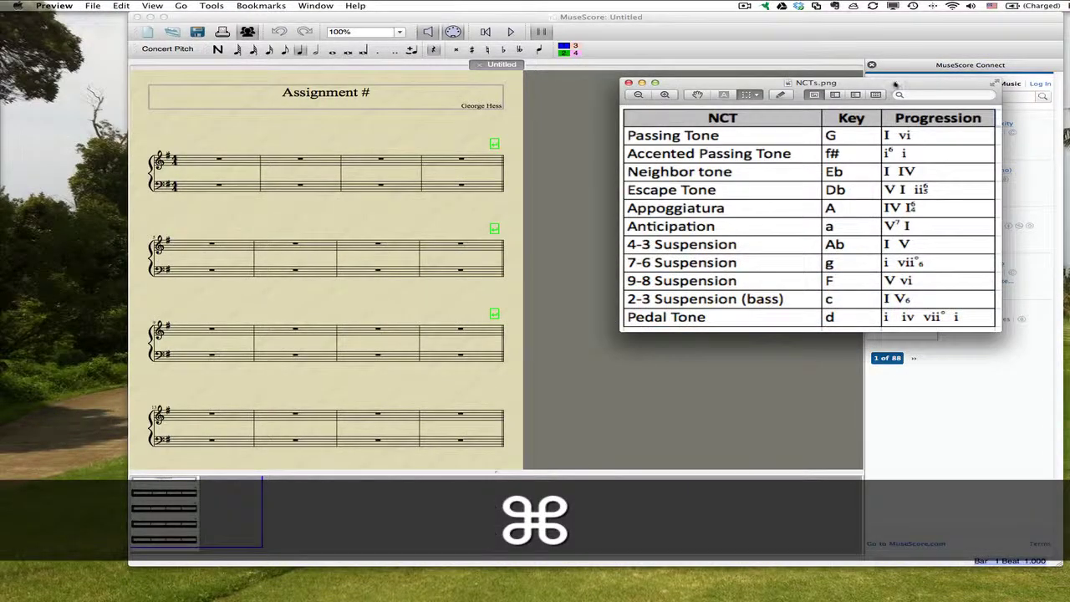
drag(894, 83, 802, 117)
click(543, 198)
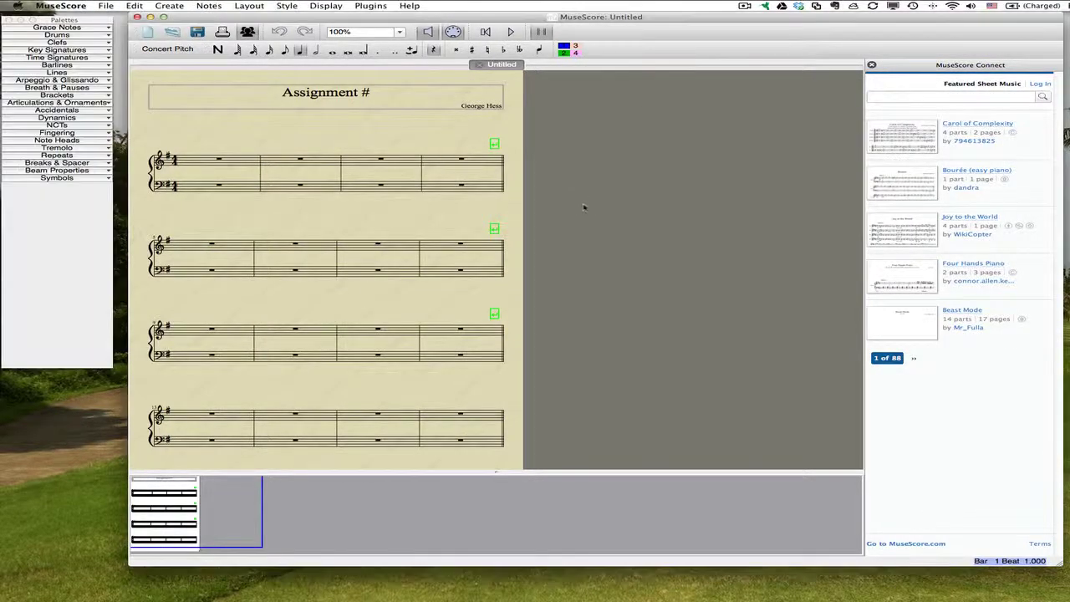
Open the key signature collection clear of the score and apply three sharps to both staves of measure 2
click(60, 50)
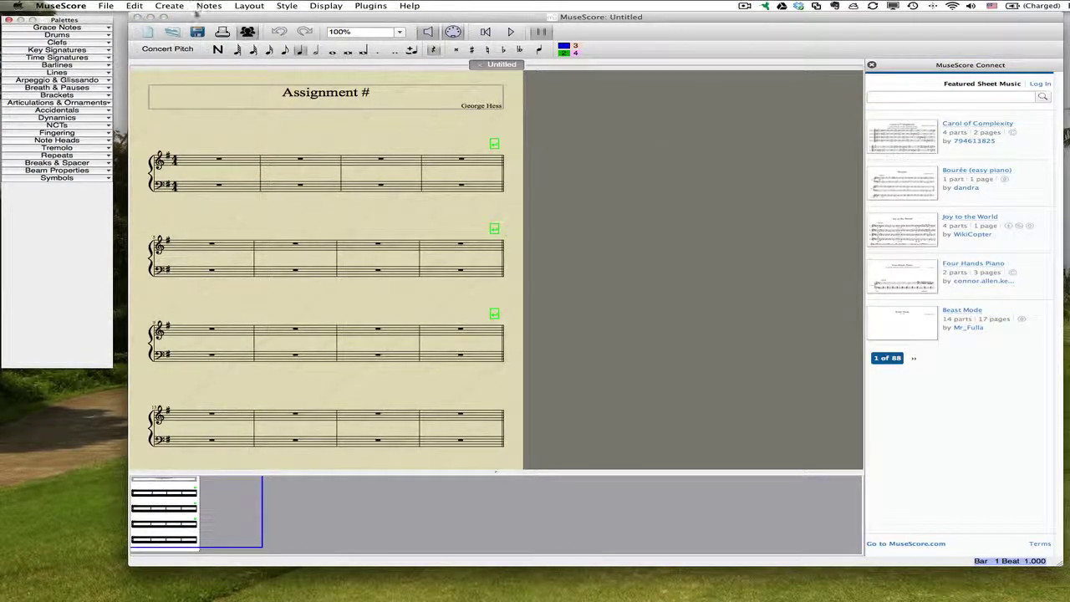
key(k)
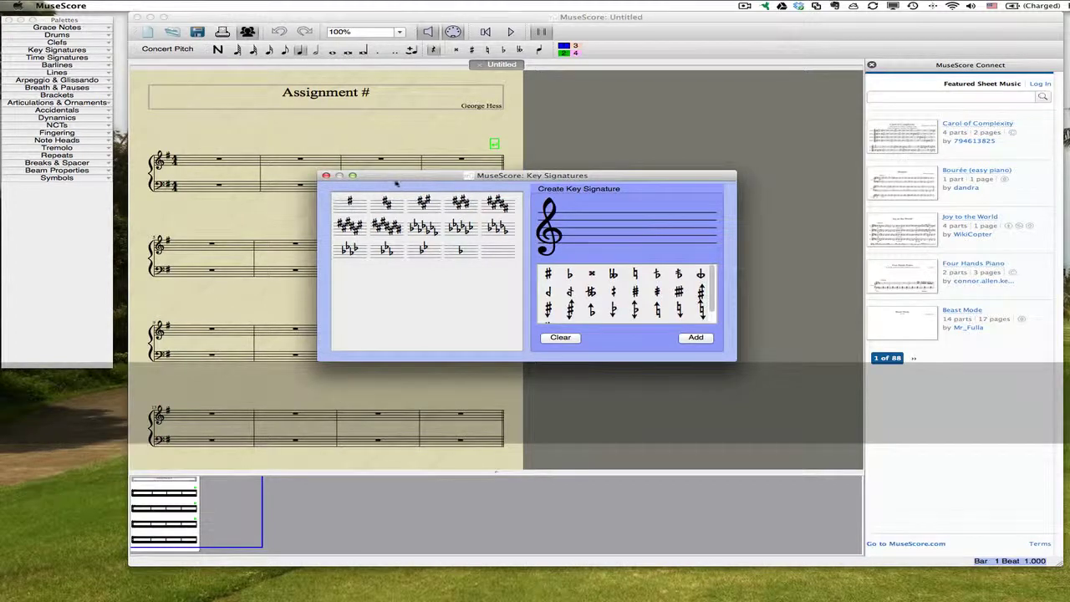
drag(393, 178, 784, 149)
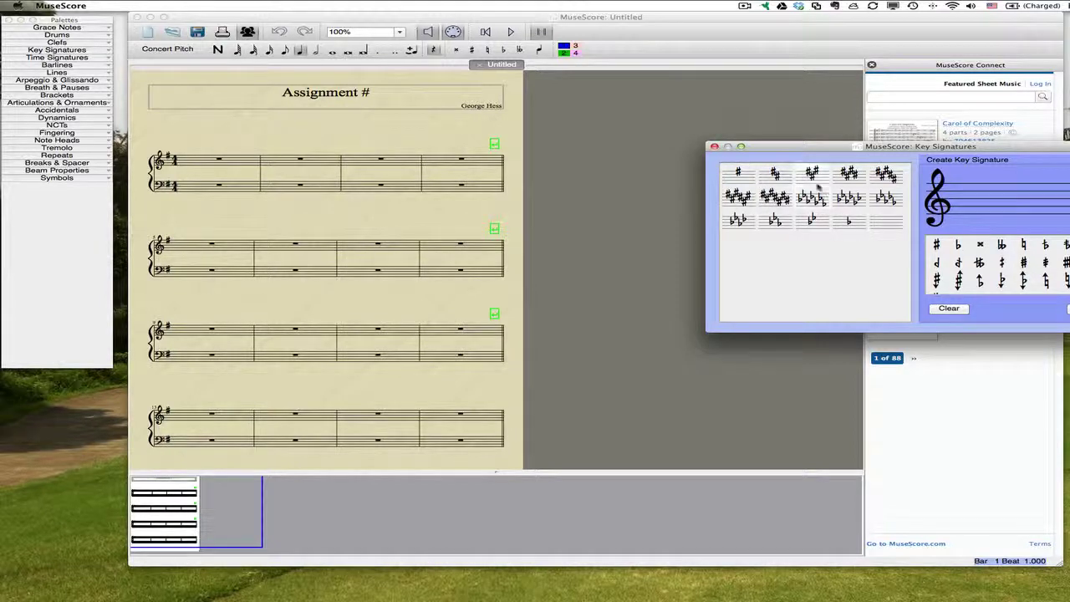
mouse_move(811, 173)
mouse_down()
mouse_move(321, 147)
mouse_move(263, 163)
mouse_move(280, 174)
mouse_up()
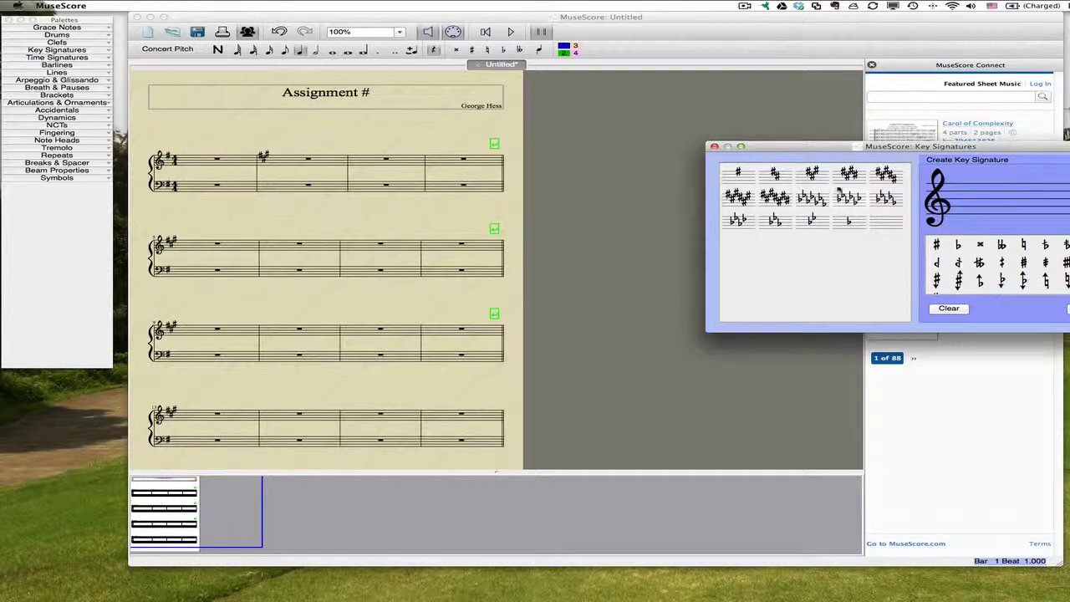
mouse_move(811, 171)
mouse_down()
mouse_move(341, 177)
mouse_move(265, 191)
mouse_up()
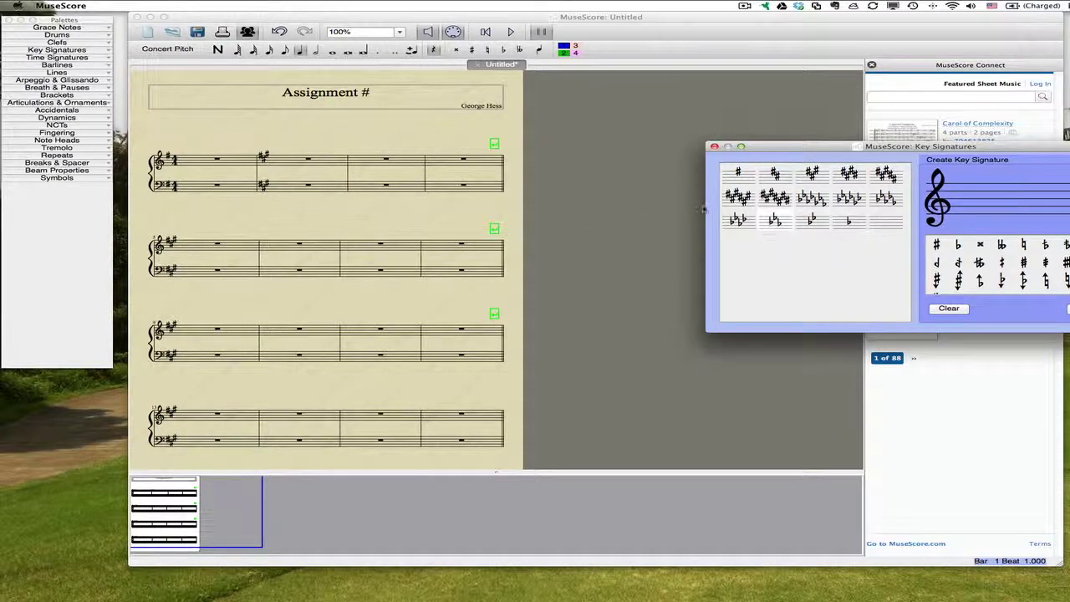
Apply the three-flat key signature to both staves of measure 3 and the five-flat one to measure 4
drag(623, 194, 354, 165)
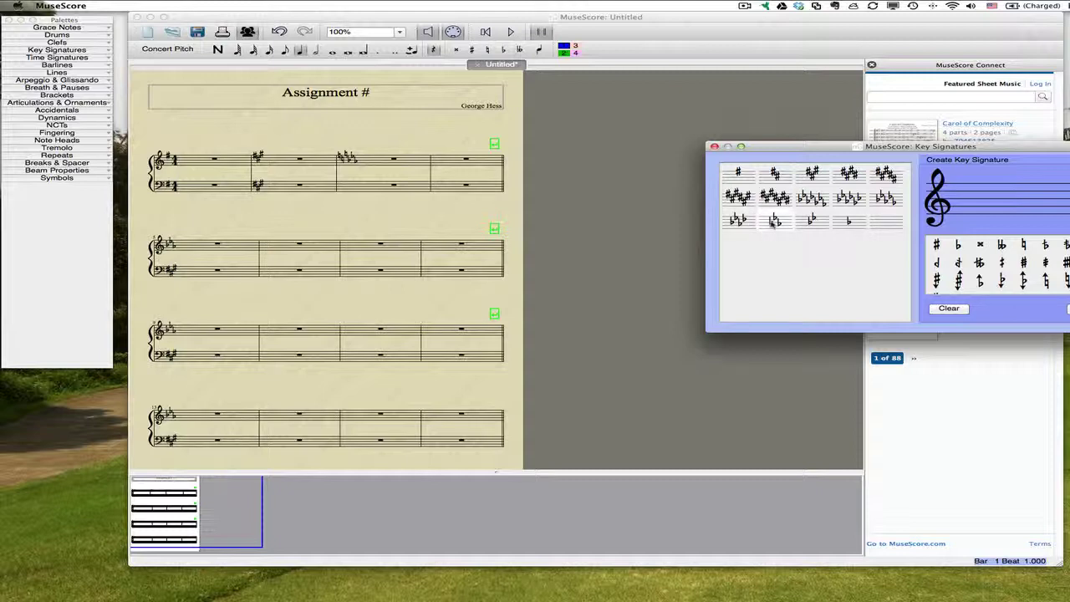
mouse_move(774, 221)
mouse_down()
mouse_move(346, 183)
mouse_move(344, 171)
mouse_up()
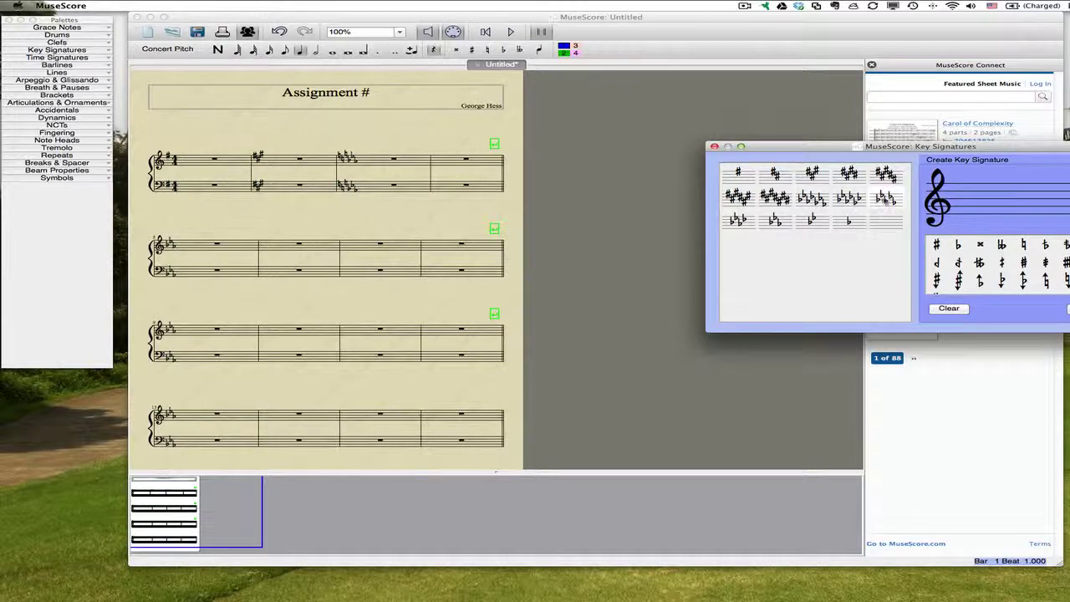
mouse_move(886, 199)
mouse_down()
mouse_move(489, 180)
mouse_move(431, 160)
mouse_up()
drag(888, 204, 426, 189)
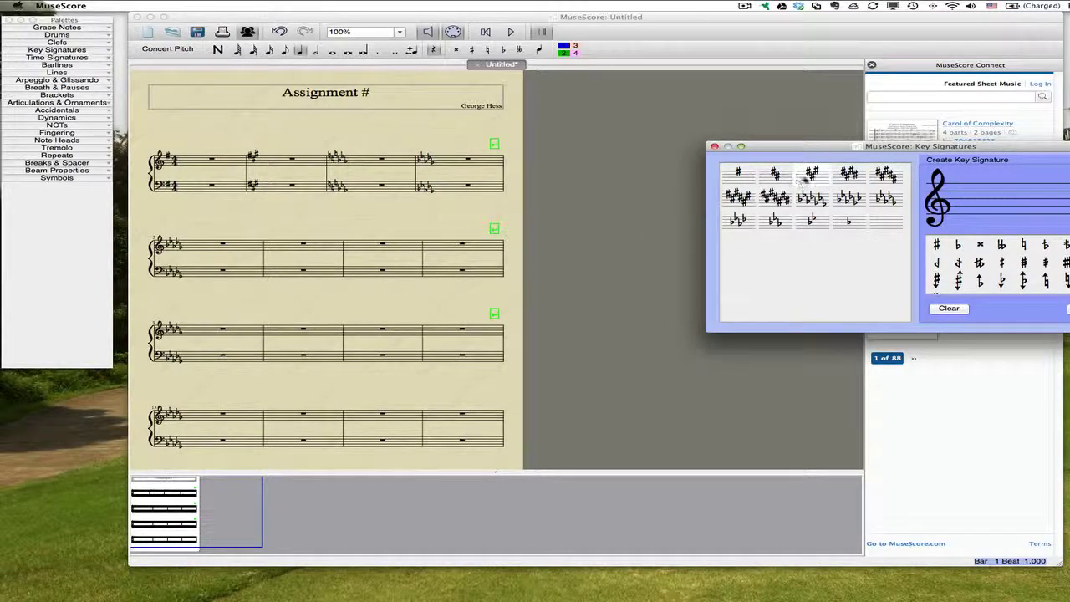
Apply three sharps to both staves of measure 5 and the key signature without accidentals to measure 6
mouse_move(768, 179)
mouse_down()
mouse_move(326, 244)
mouse_move(185, 251)
mouse_up()
drag(812, 175, 190, 280)
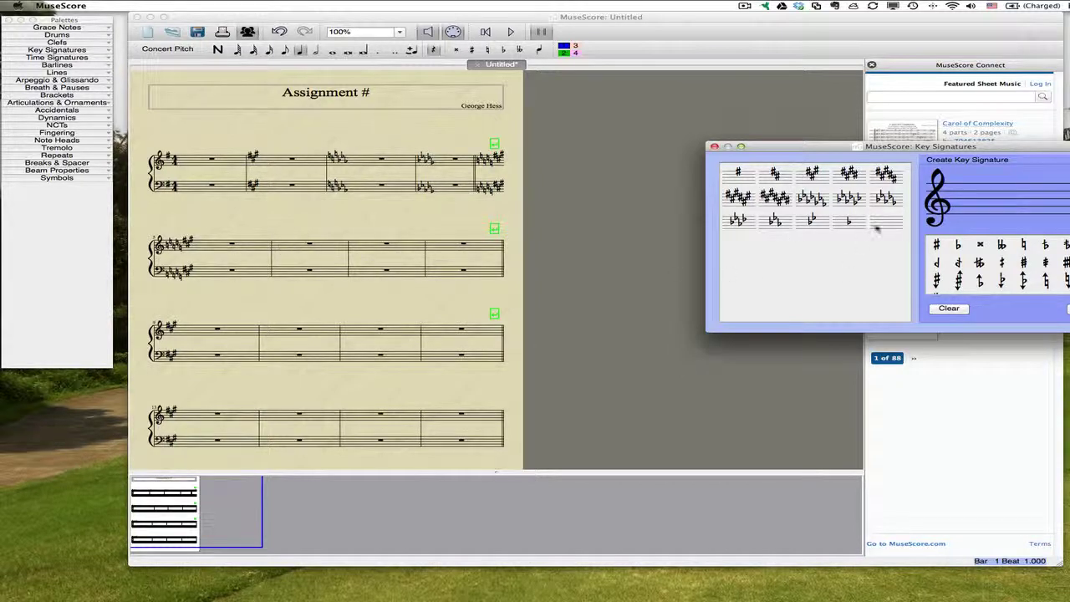
click(278, 248)
drag(276, 247, 275, 246)
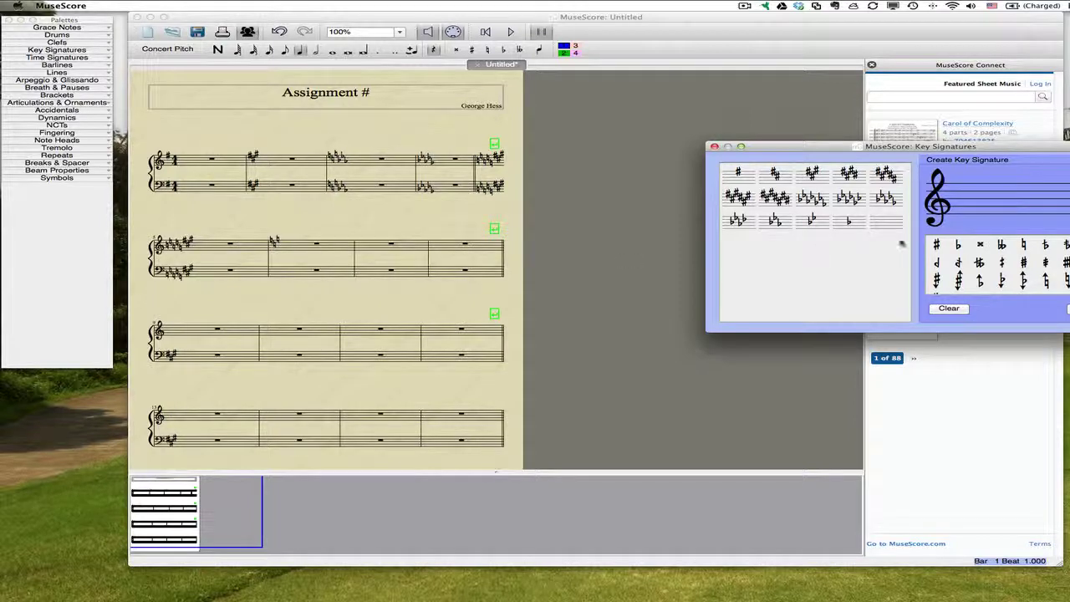
mouse_move(878, 219)
mouse_down()
mouse_move(369, 274)
mouse_move(275, 270)
mouse_up()
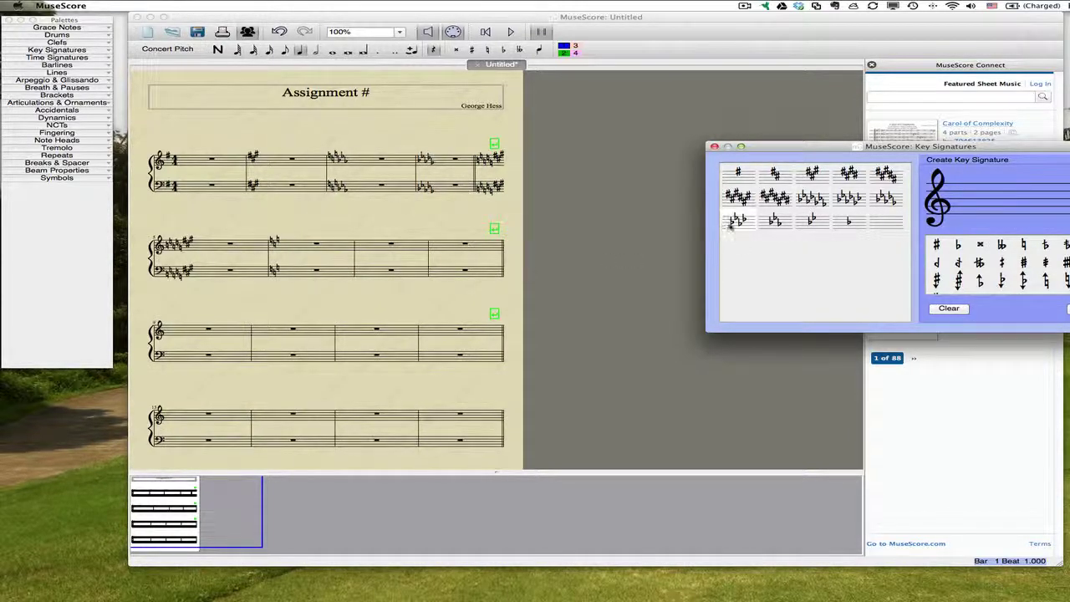
Apply the four-flat key signature to both staves of measure 7 and the two-flat one to measure 8
mouse_move(731, 224)
mouse_down()
mouse_move(432, 257)
mouse_move(358, 248)
mouse_up()
drag(737, 221, 397, 276)
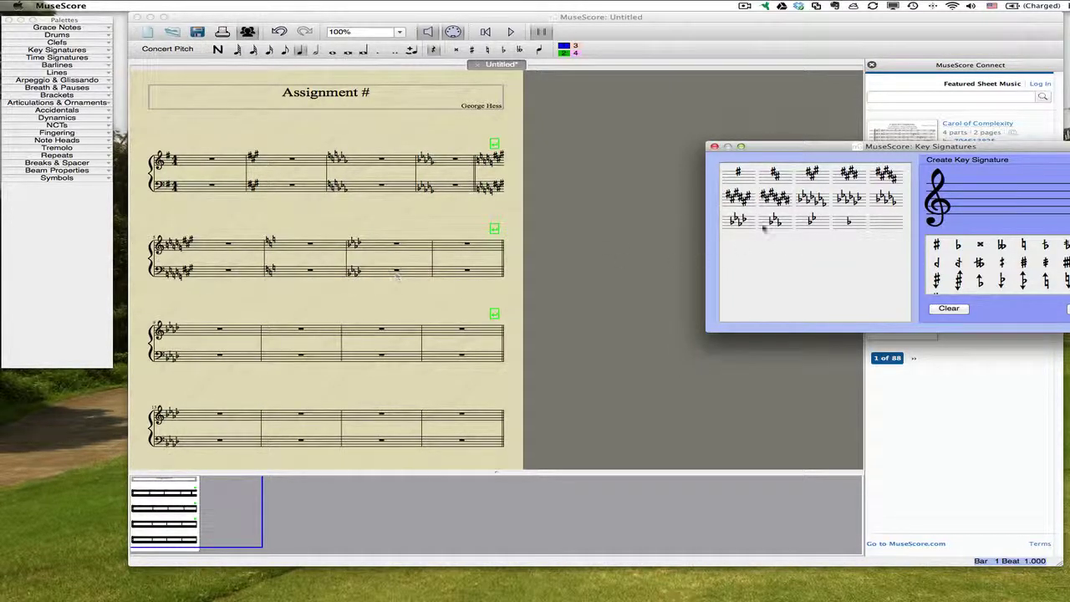
drag(810, 221, 433, 247)
mouse_move(807, 222)
mouse_down()
mouse_move(393, 281)
mouse_move(433, 282)
mouse_up()
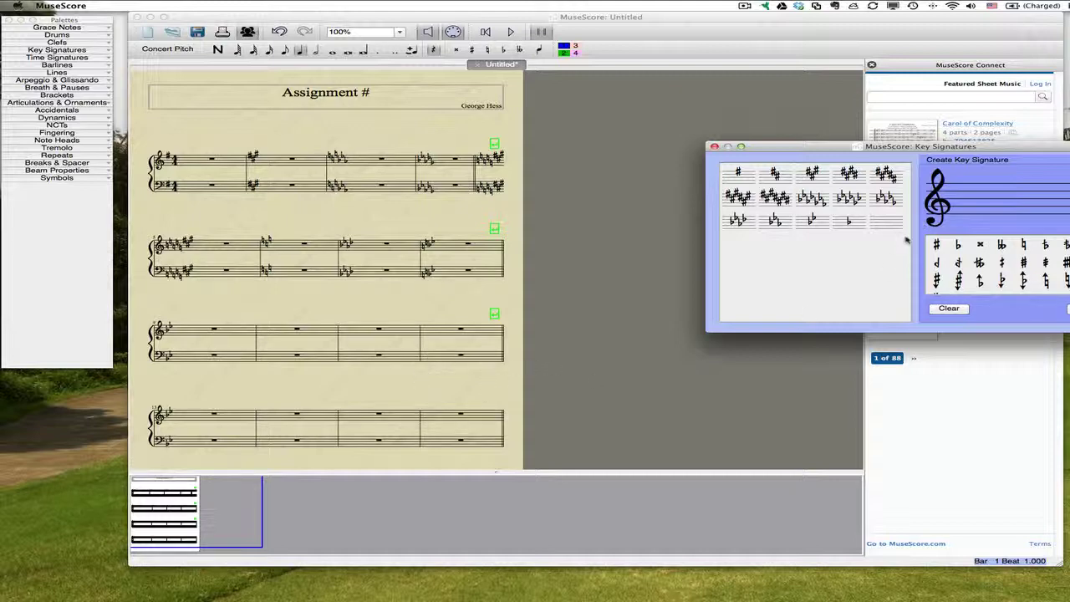
Apply the one-flat key signature to both staves of measure 9 and the three-flat one to measure 10
mouse_move(848, 221)
mouse_down()
mouse_move(193, 373)
mouse_move(177, 335)
mouse_up()
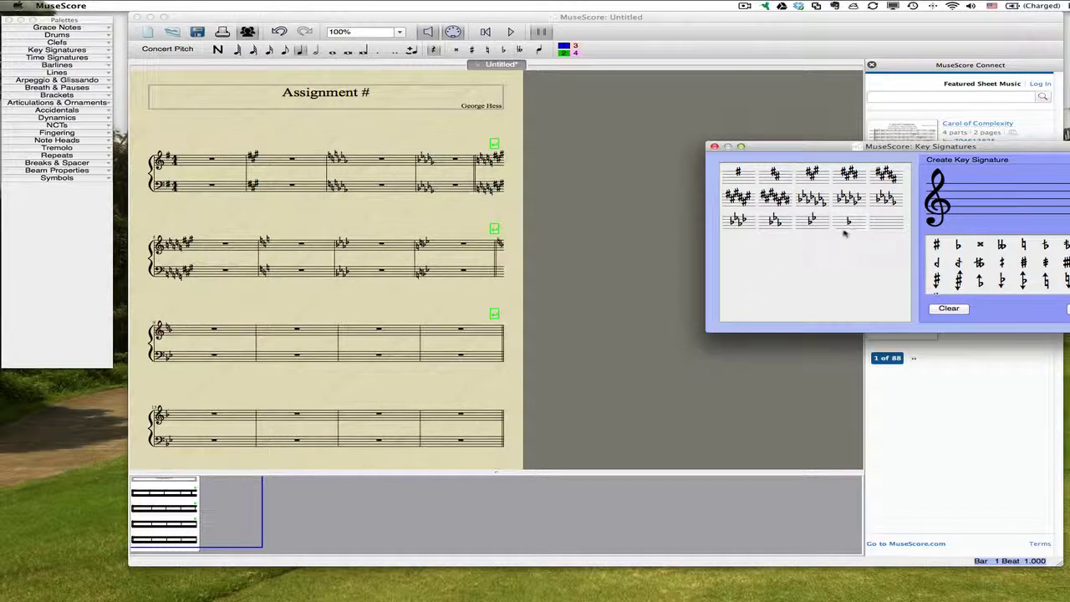
mouse_move(776, 221)
mouse_down()
mouse_move(435, 365)
mouse_move(262, 338)
mouse_up()
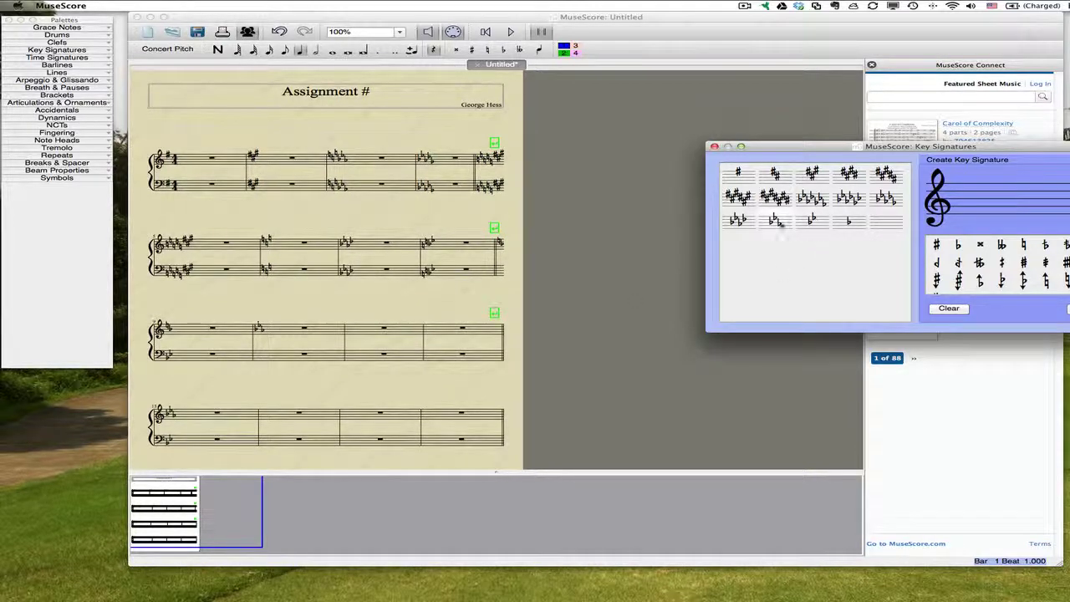
mouse_move(777, 220)
mouse_down()
mouse_move(407, 338)
mouse_move(276, 355)
mouse_up()
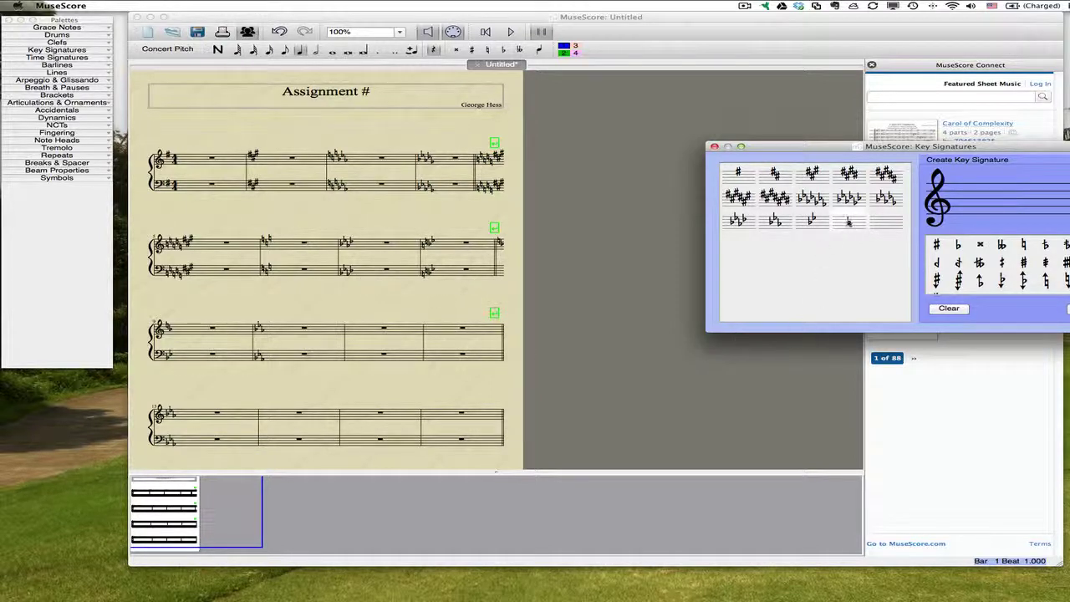
mouse_move(848, 222)
mouse_down()
mouse_move(156, 346)
mouse_move(177, 362)
mouse_up()
Apply the one-flat key signature to both staves of measure 11
drag(847, 221, 513, 328)
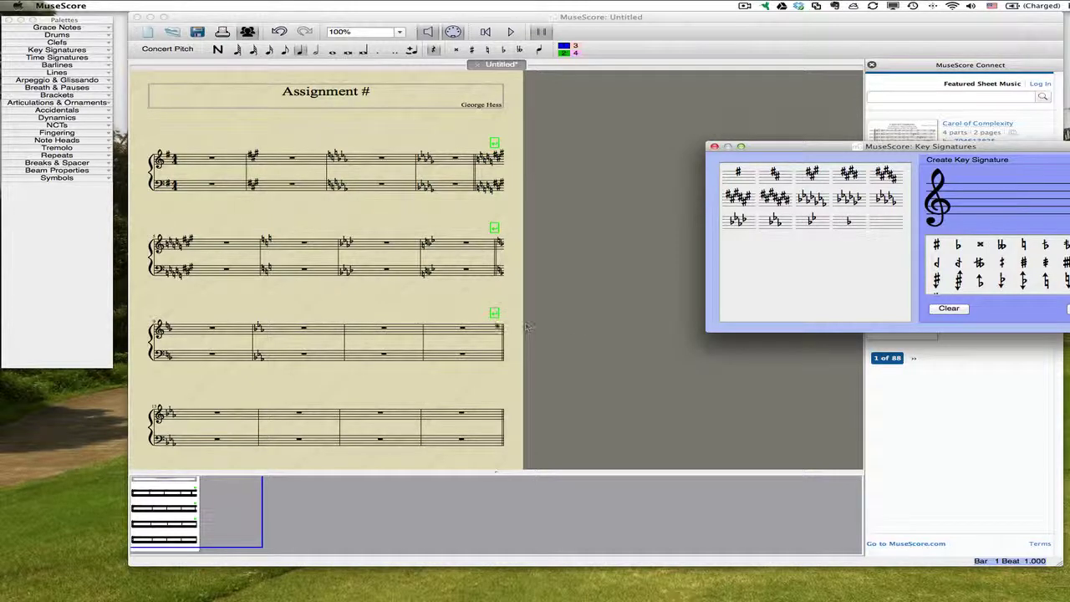
drag(843, 221, 344, 329)
mouse_move(847, 222)
mouse_down()
mouse_move(410, 320)
mouse_move(346, 360)
mouse_up()
Delete the surplus measures from measure 12 through the last measure of the fourth system in both staves
click(447, 335)
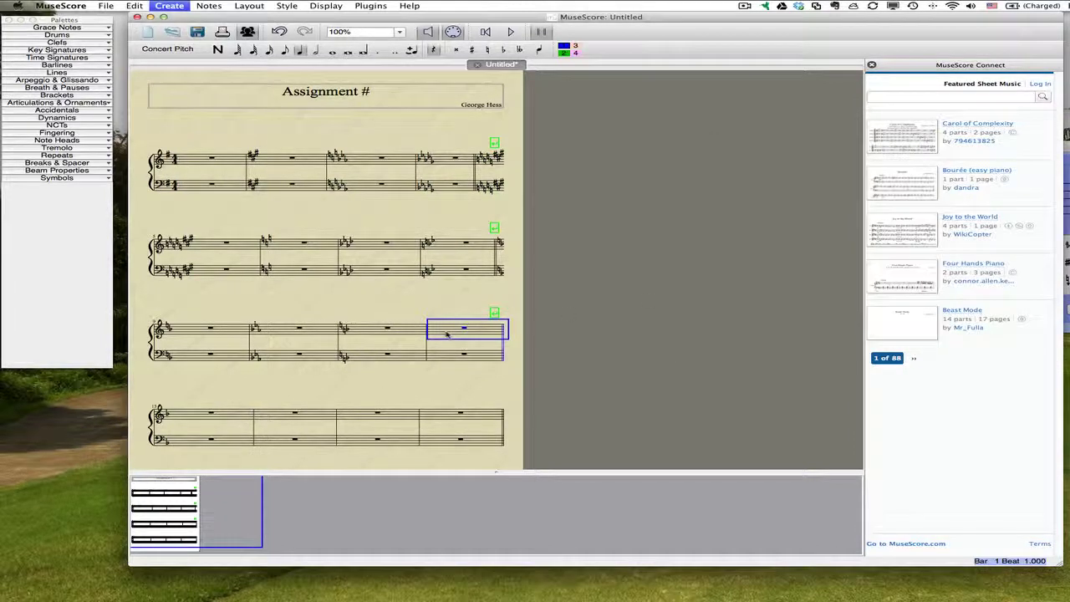
shift+click(429, 420)
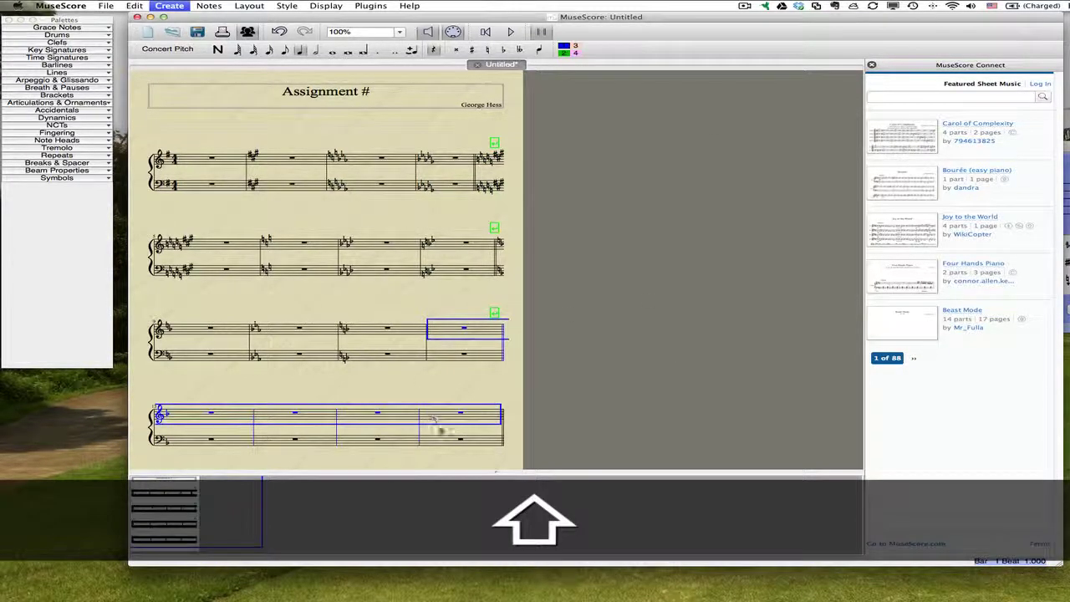
shift+click(447, 437)
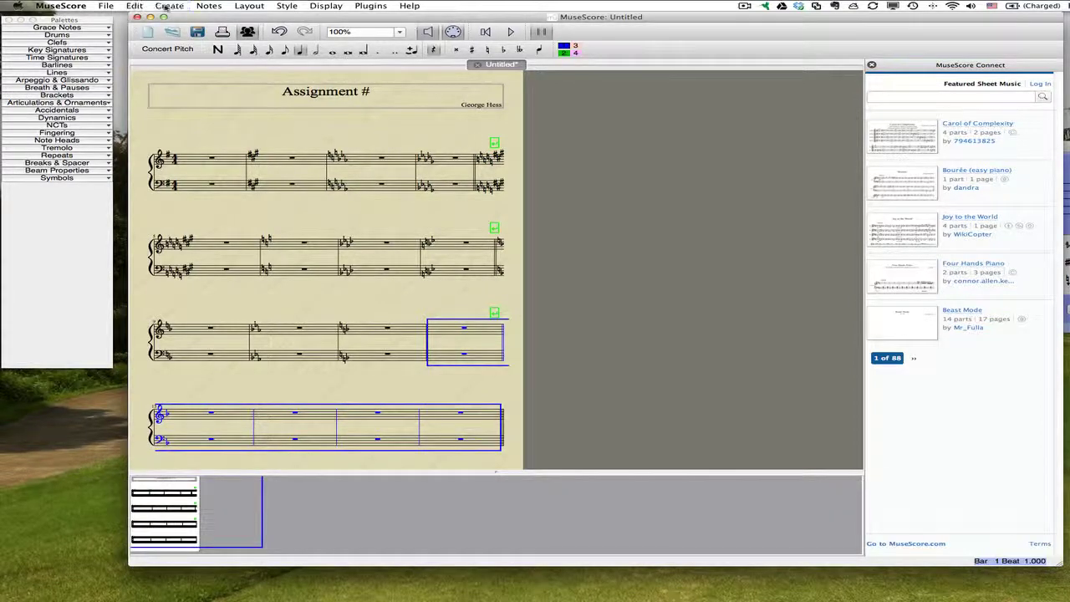
click(168, 7)
mouse_move(143, 8)
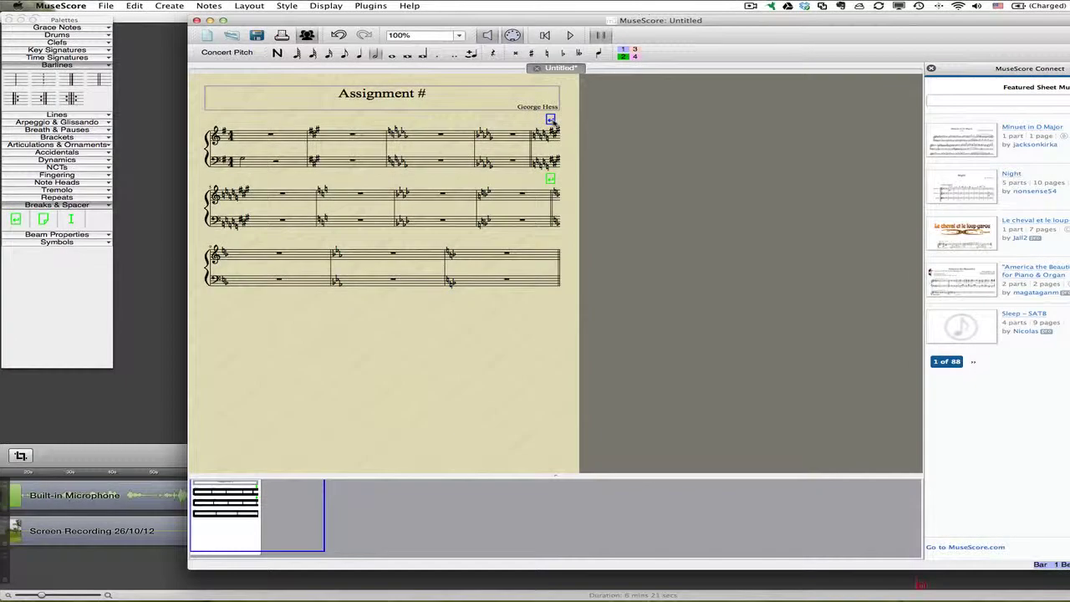
Delete the line breaks at the ends of the upper systems
key(Delete)
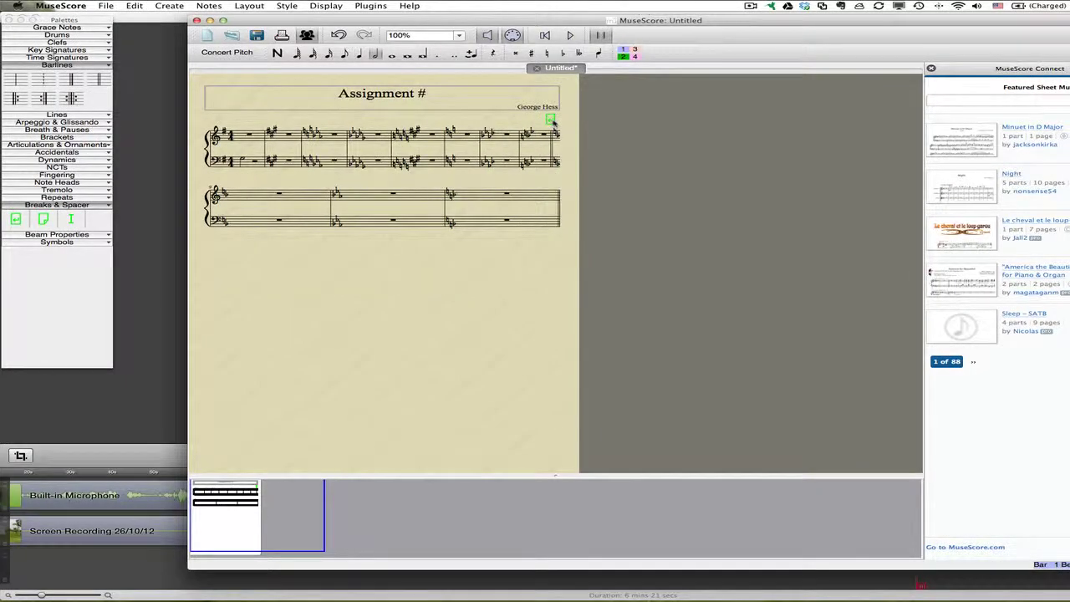
key(Delete)
drag(367, 174, 494, 184)
scroll(393, 153, right, 5)
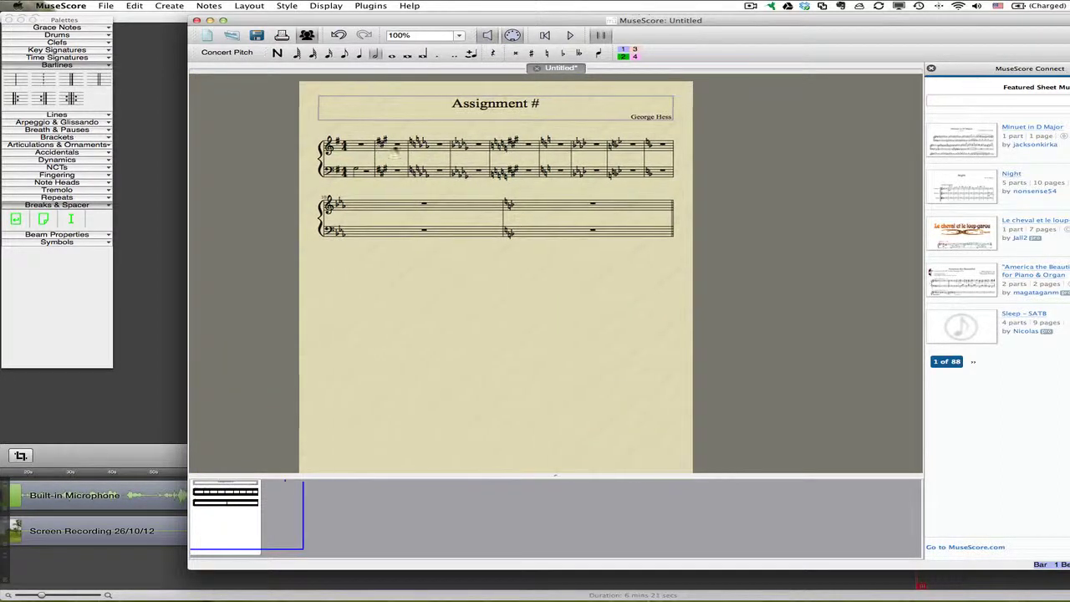
Fix the number of measures per system at 3 in the general style settings
click(288, 6)
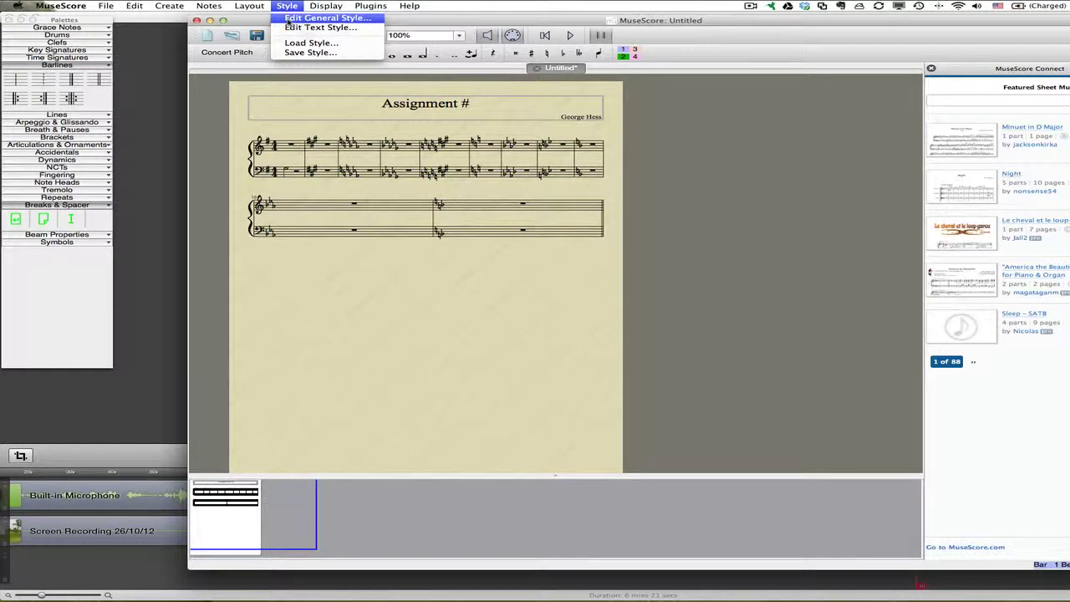
click(288, 18)
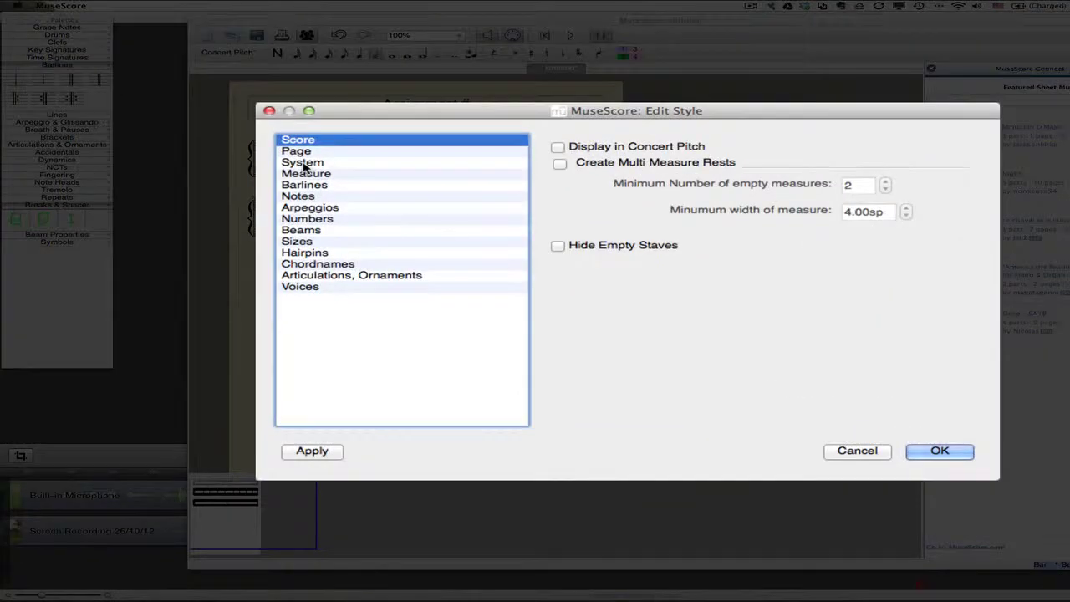
click(303, 163)
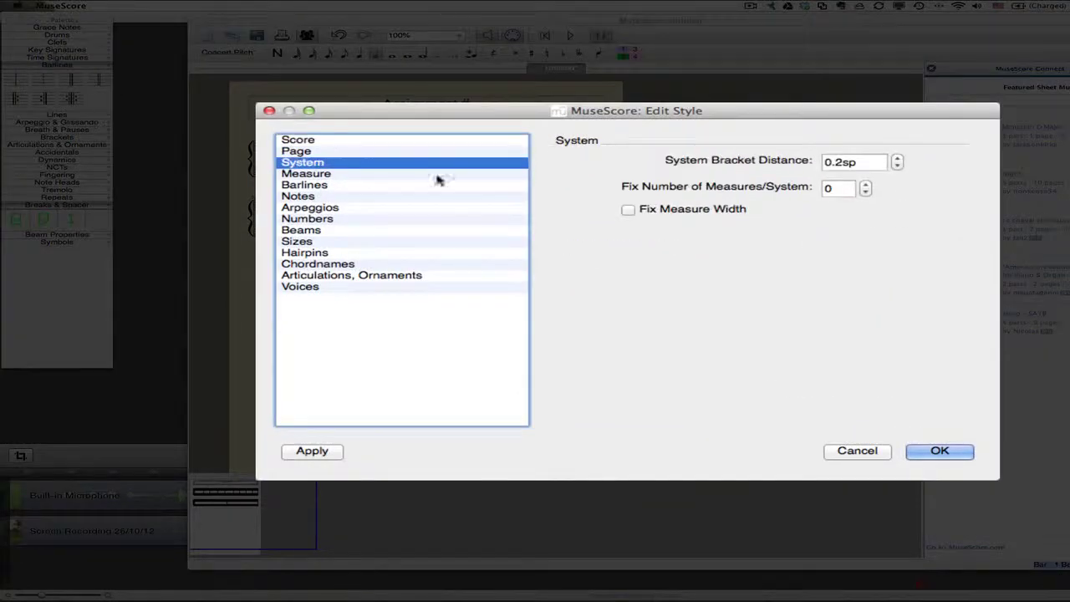
click(865, 185)
click(865, 184)
click(865, 184)
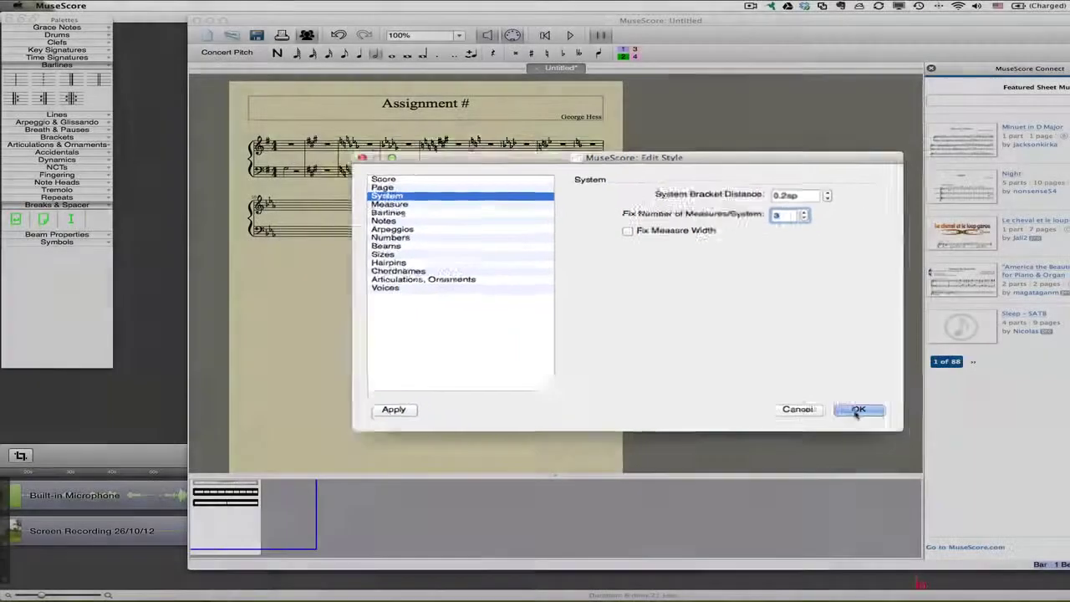
click(856, 410)
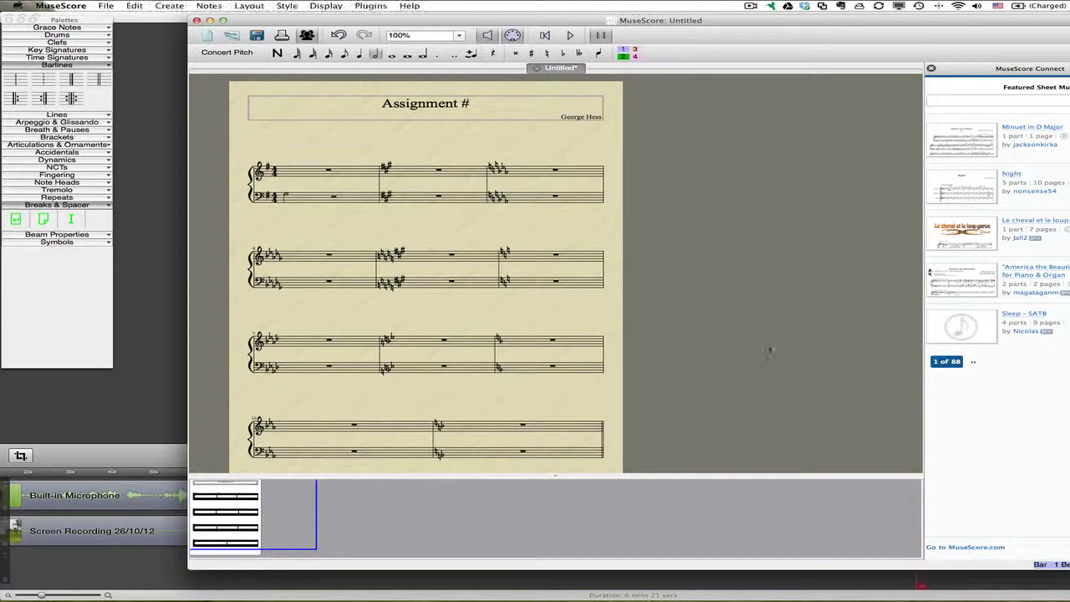
Hide the naturals of the key signature in measure 3 on both staves
scroll(590, 316, down, 1)
scroll(589, 316, down, 1)
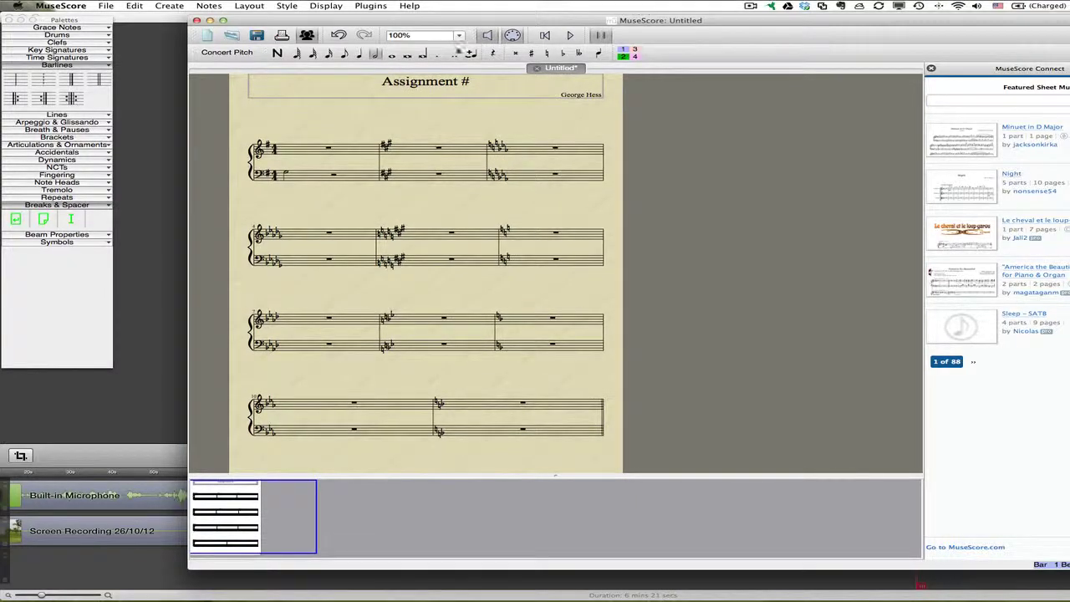
right_click(498, 147)
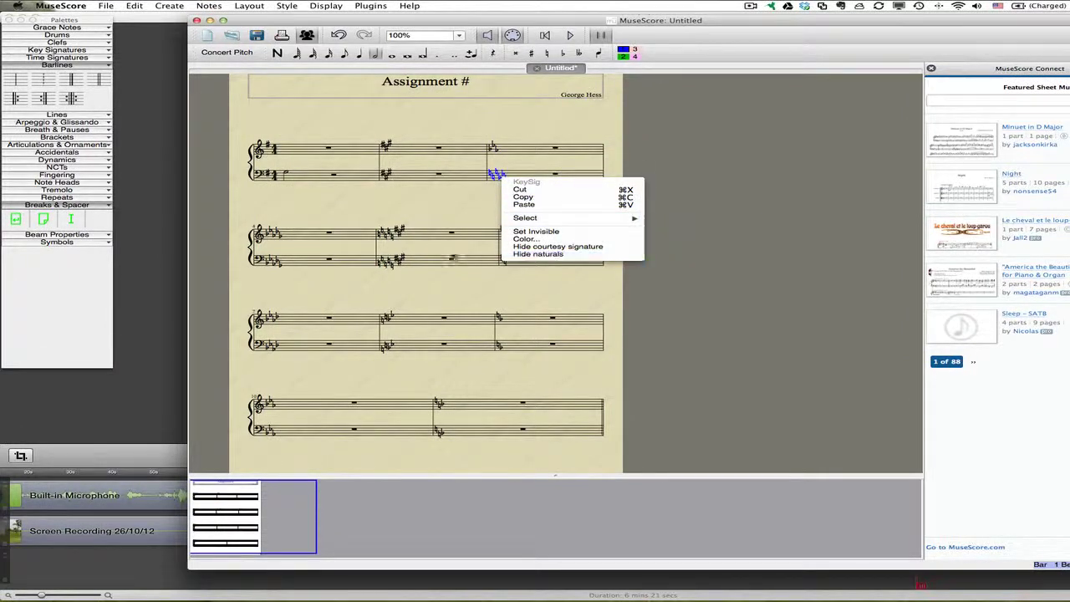
click(539, 253)
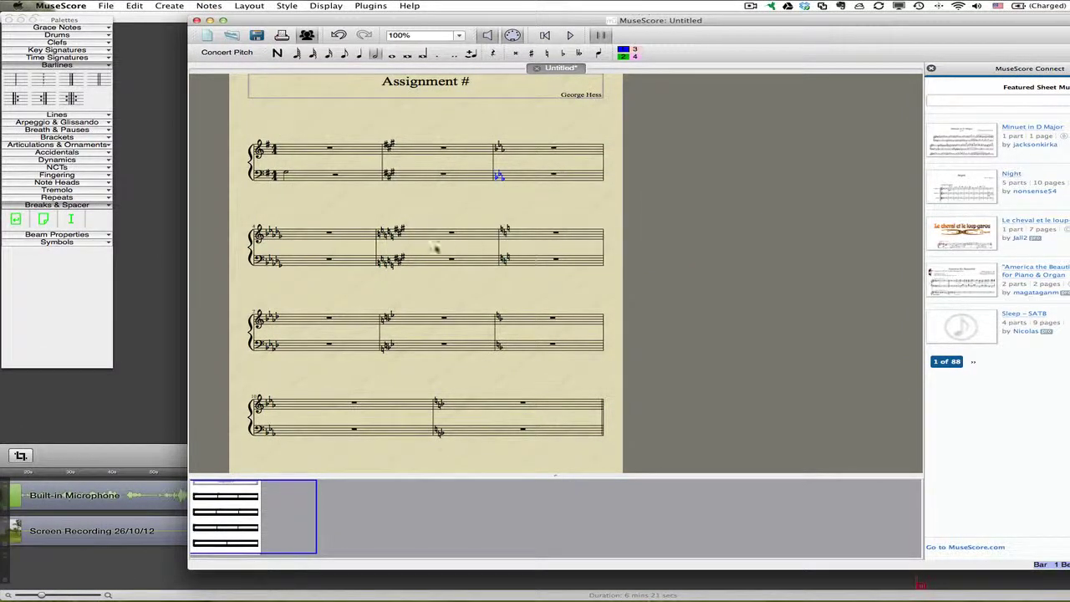
Show the courtesy signature for the treble key signature of measure 4, and hide it again
right_click(277, 234)
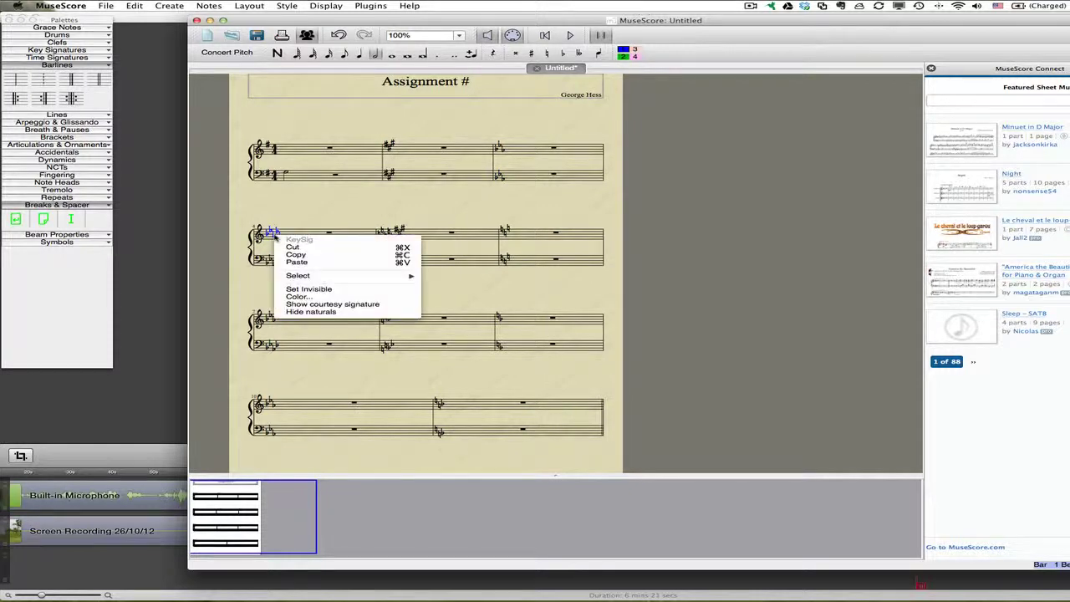
click(325, 305)
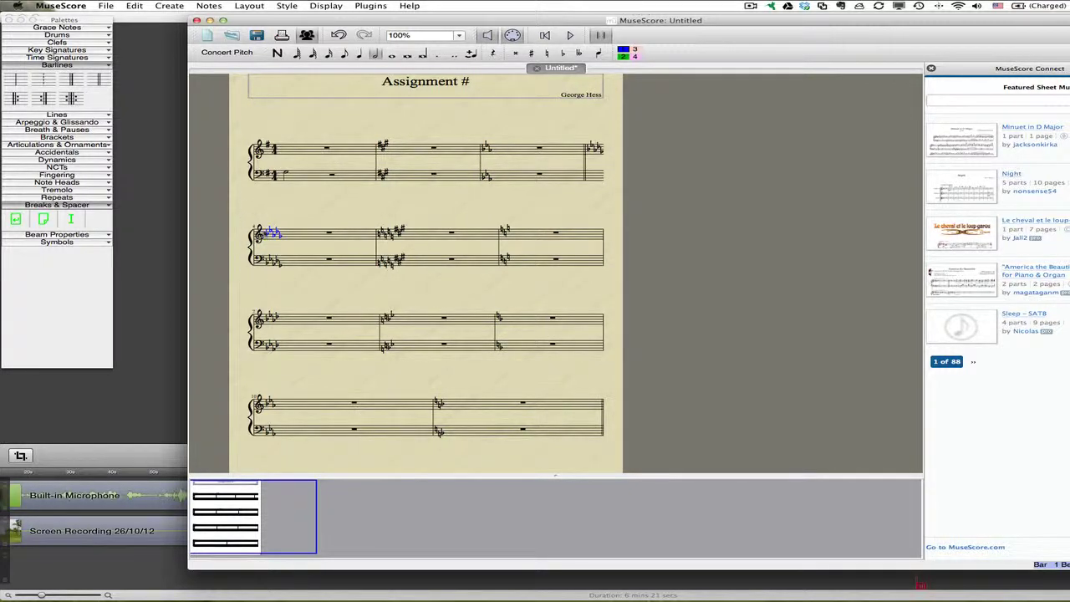
right_click(271, 233)
click(313, 304)
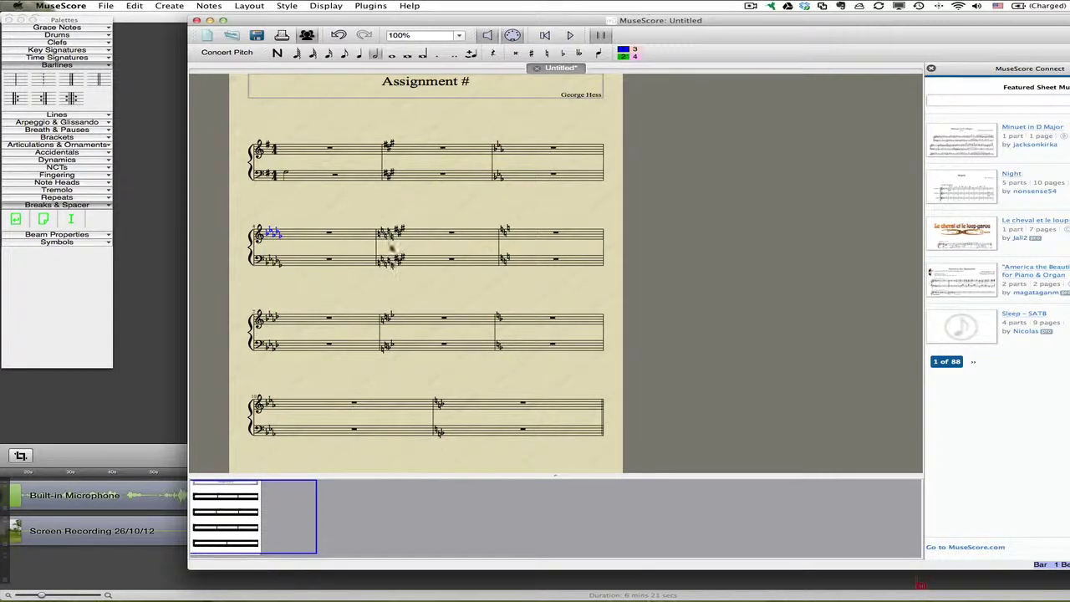
Hide the naturals of the key signature in measure 5 on both staves
right_click(390, 234)
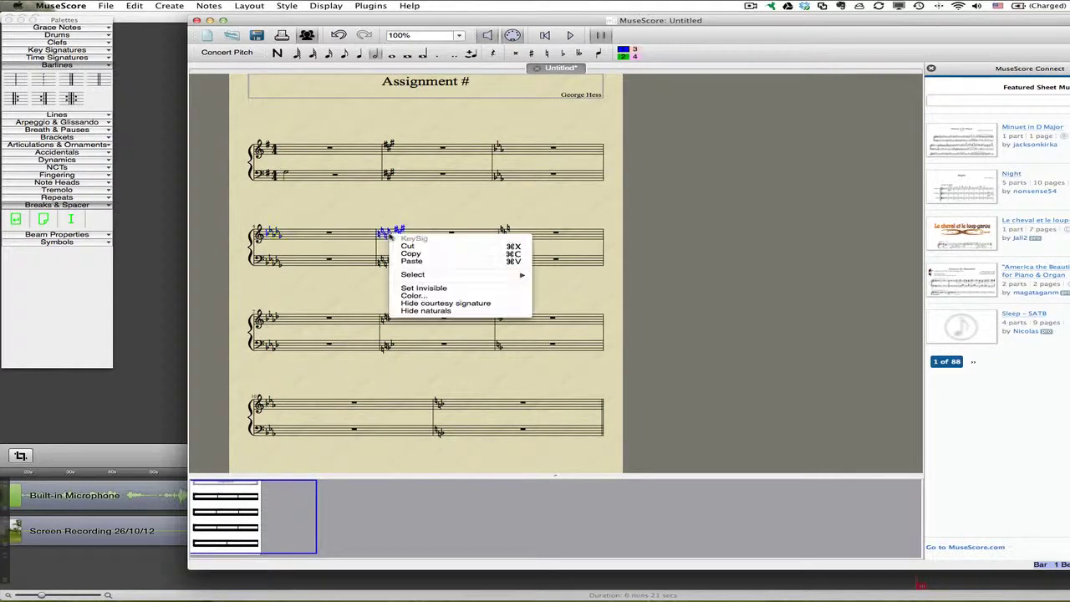
click(425, 310)
click(392, 262)
right_click(392, 264)
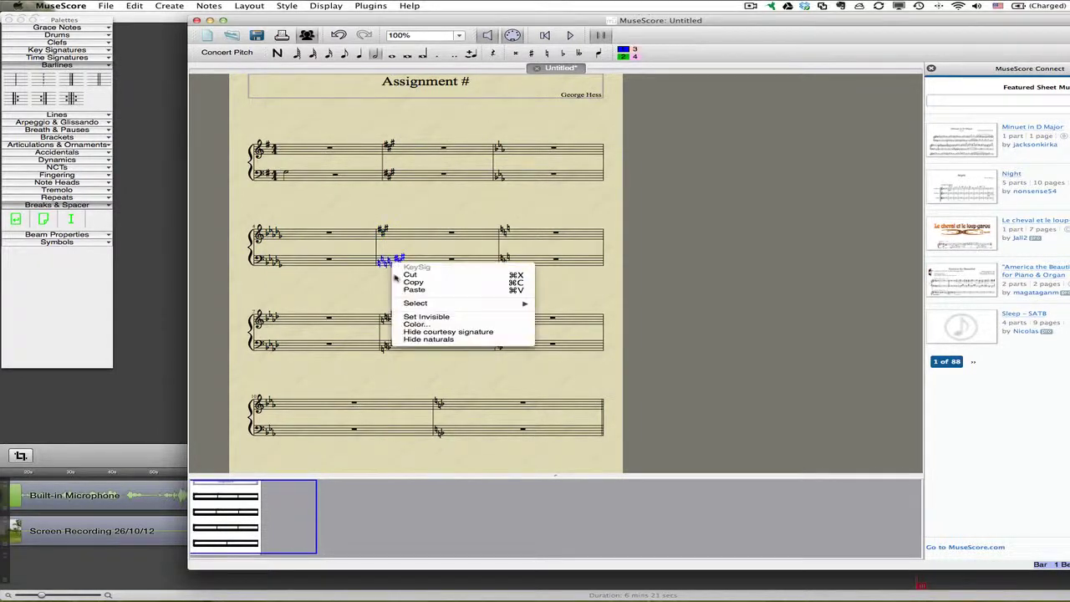
click(418, 339)
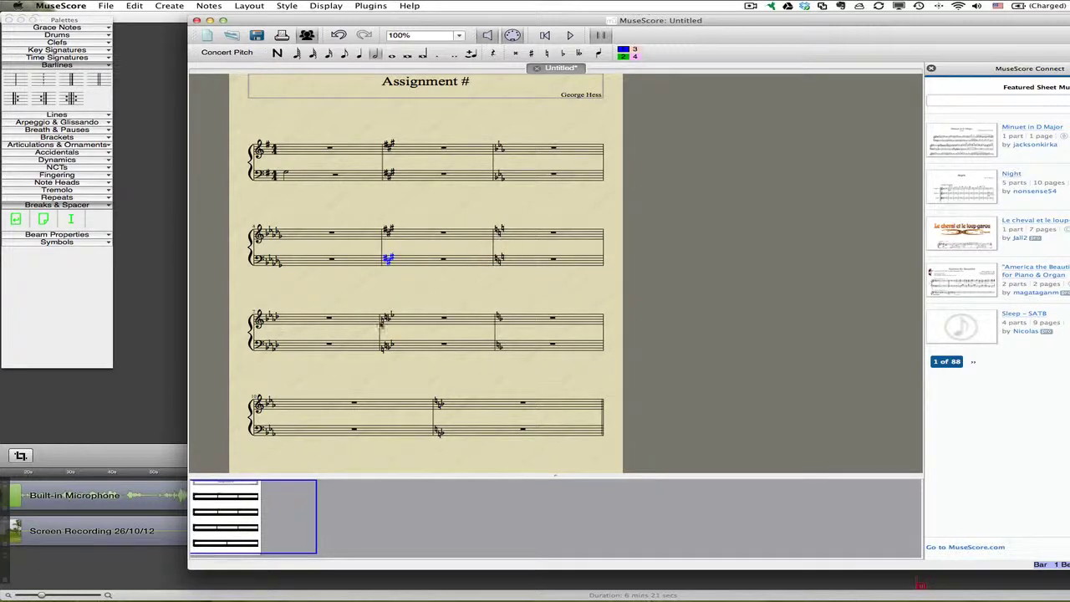
right_click(387, 319)
click(409, 405)
right_click(408, 404)
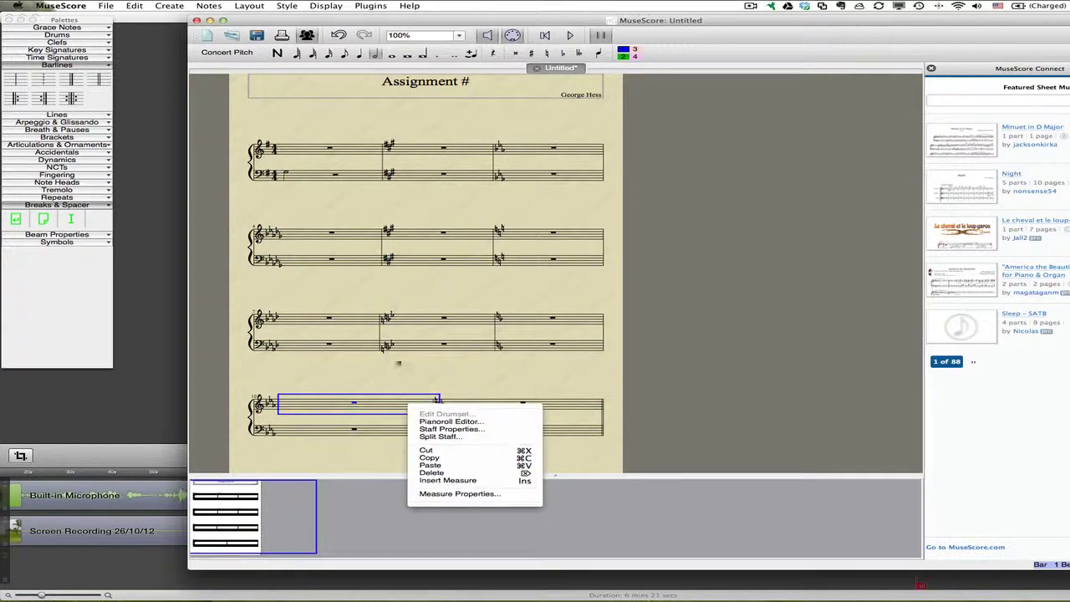
click(505, 371)
click(381, 322)
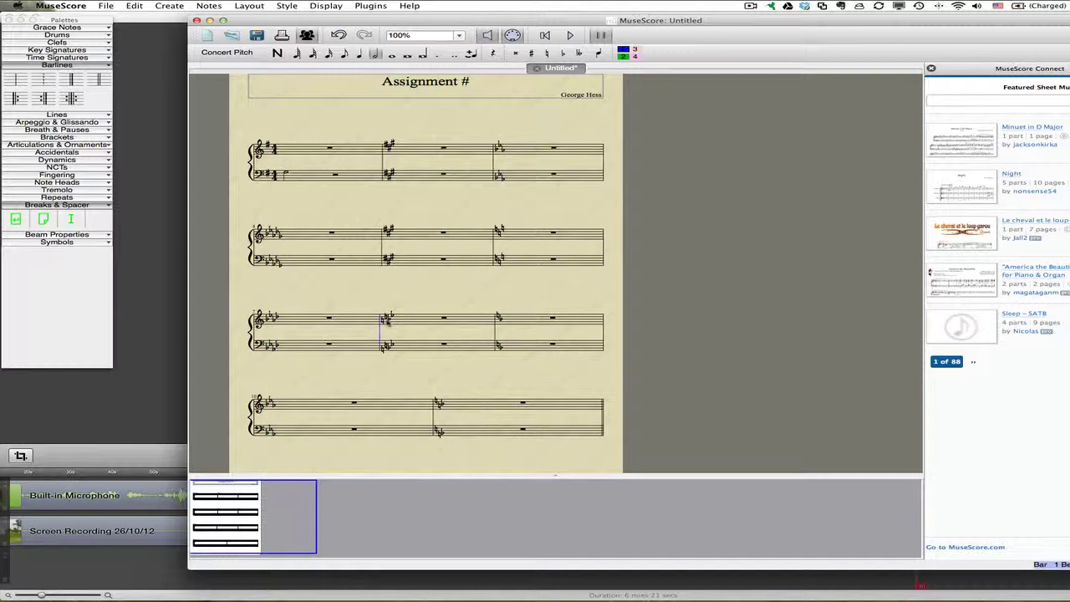
Hide the naturals of the key signature in measure 8 on both staves
right_click(388, 321)
click(414, 402)
right_click(387, 345)
click(414, 425)
Select all key signatures similar to the treble one in measure 9 and hide the naturals of that treble signature
right_click(497, 319)
mouse_move(522, 360)
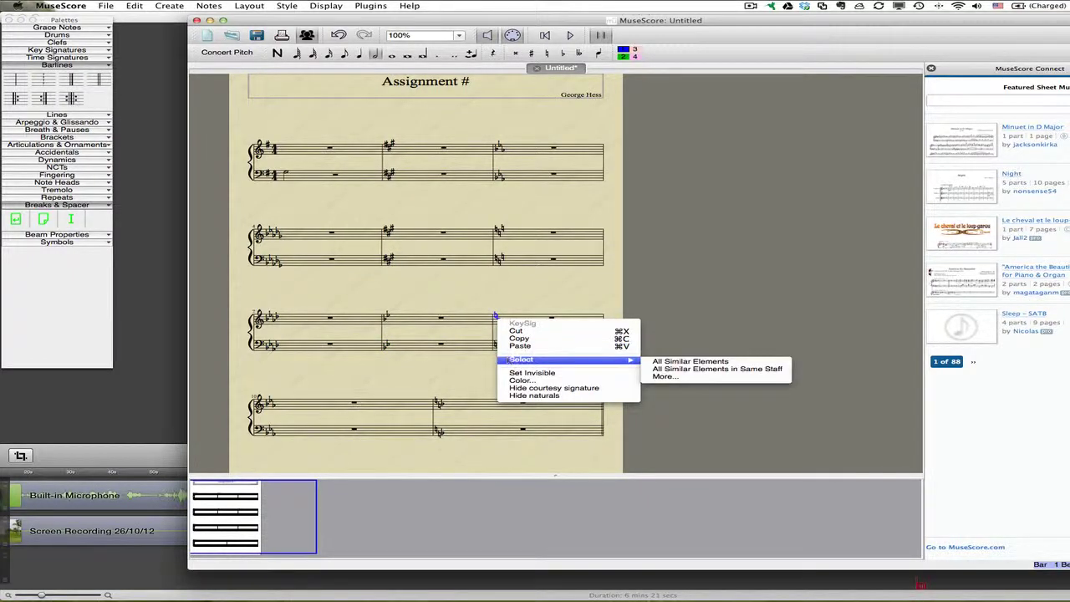
click(751, 362)
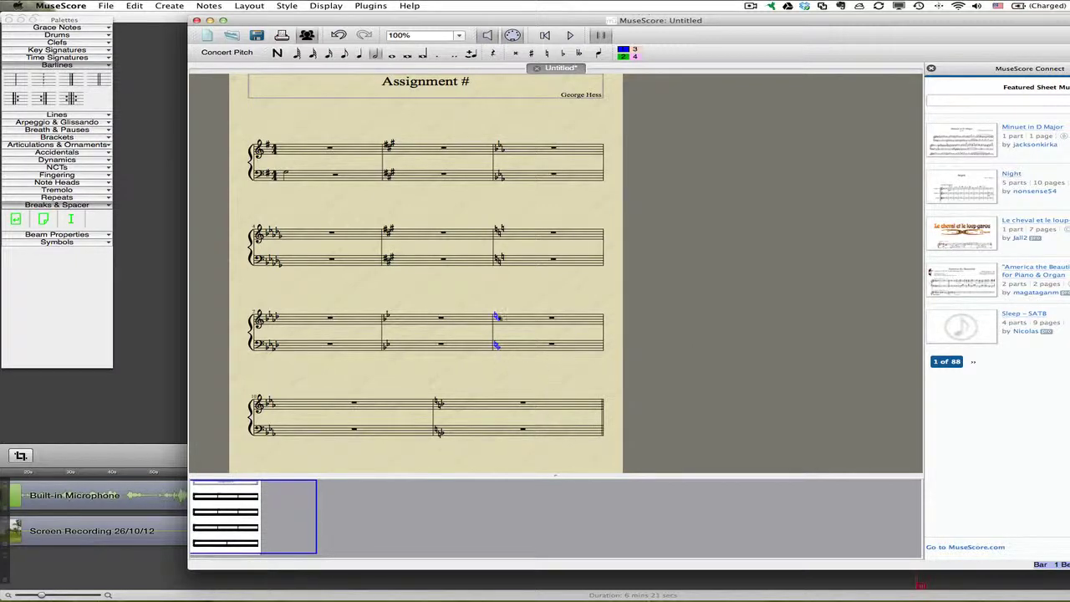
right_click(498, 326)
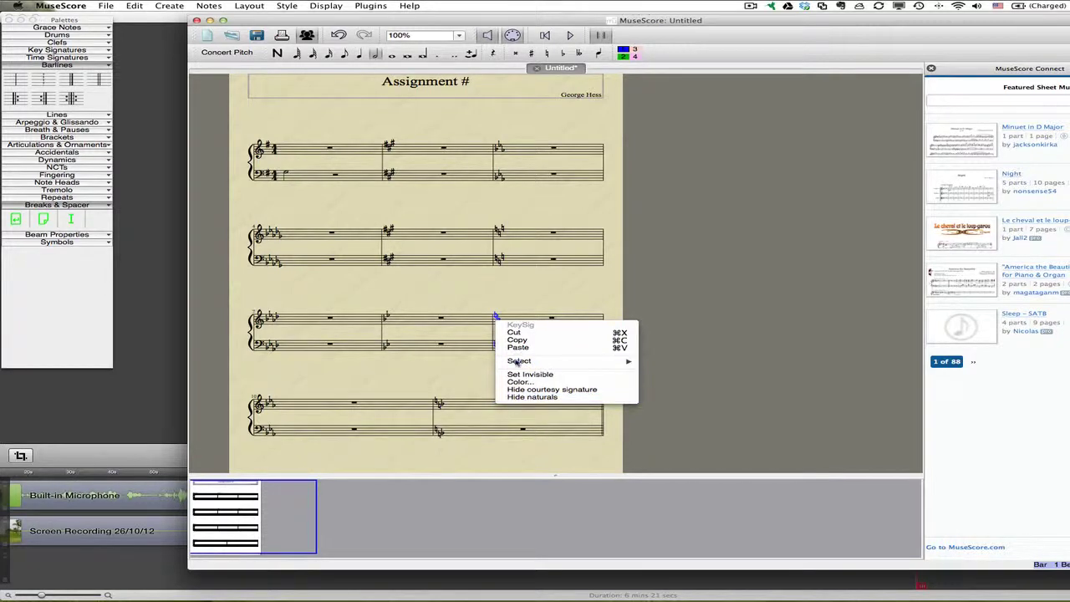
mouse_move(518, 362)
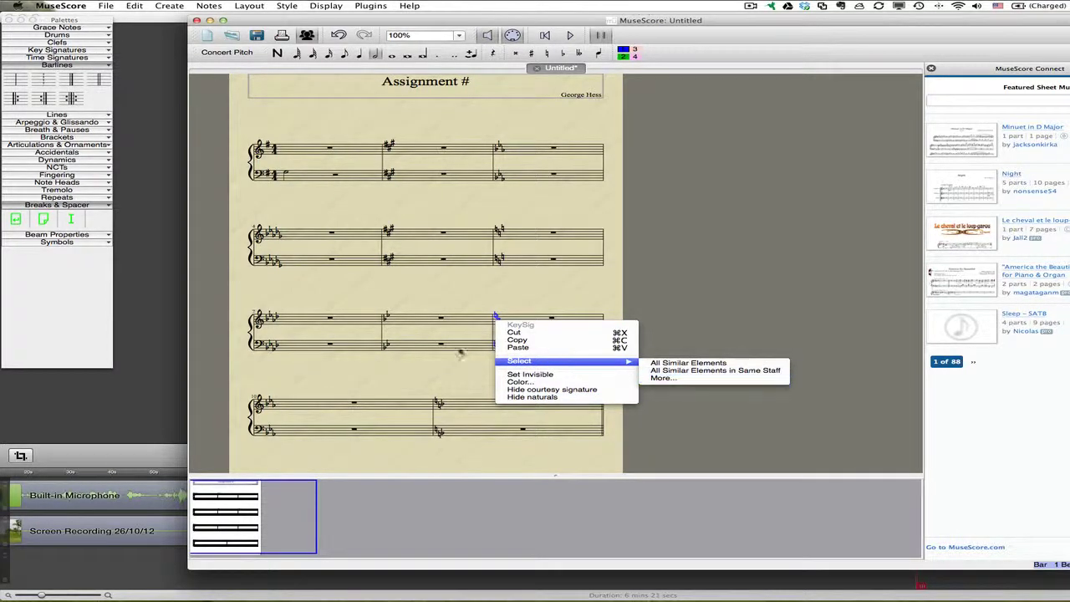
click(527, 397)
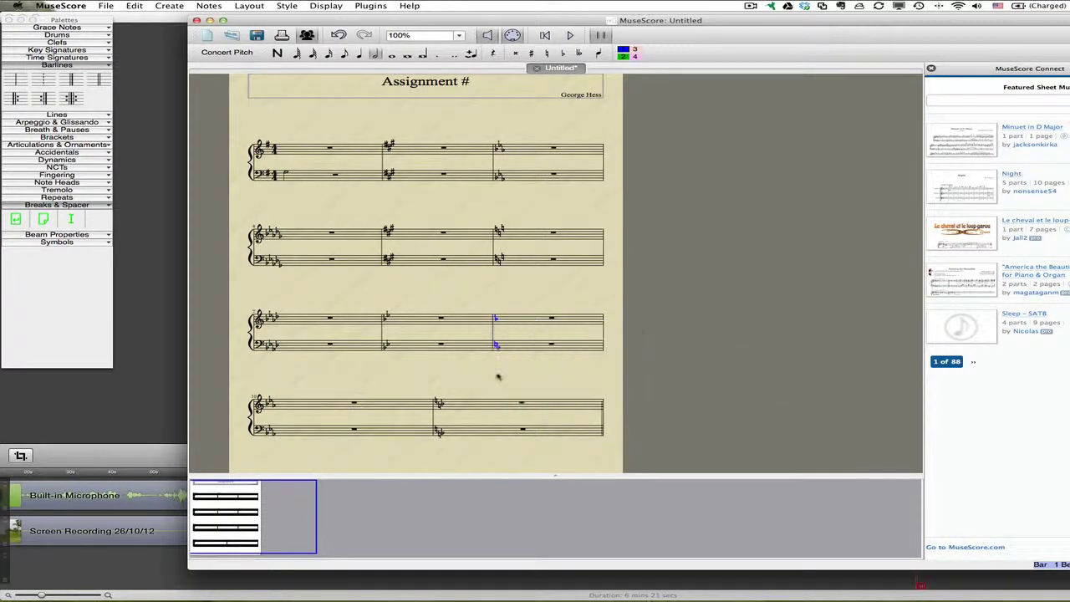
right_click(438, 404)
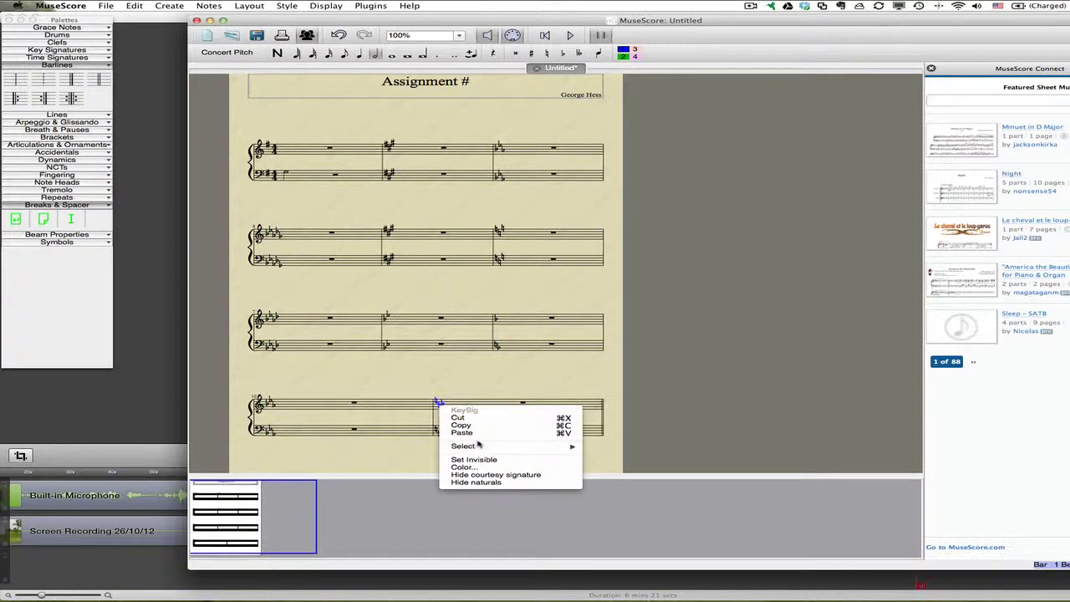
mouse_move(493, 447)
click(677, 459)
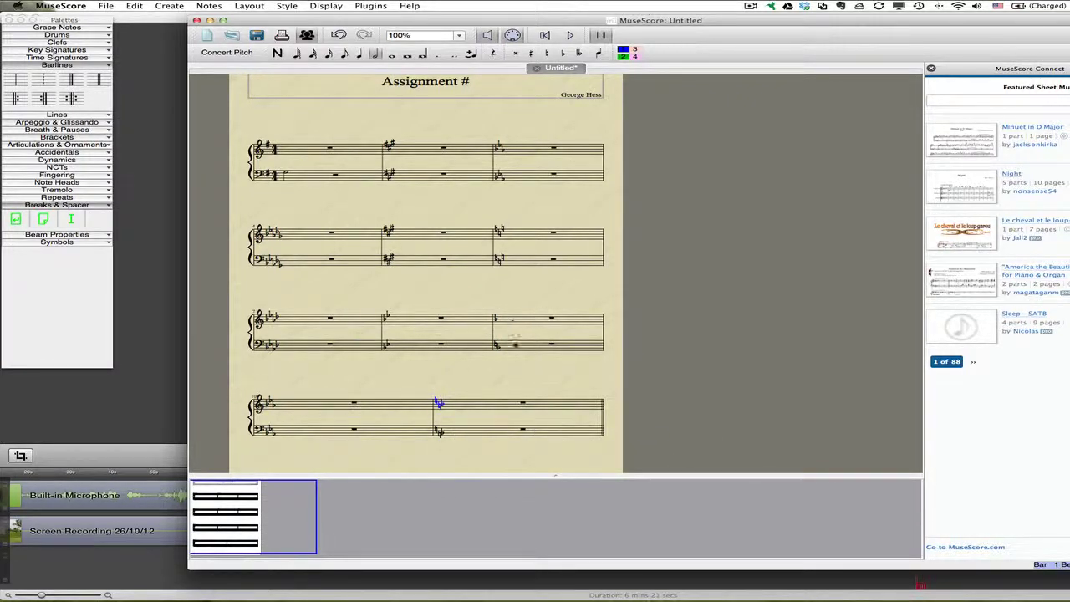
Hide the naturals of the bass key signature in measure 9
right_click(497, 348)
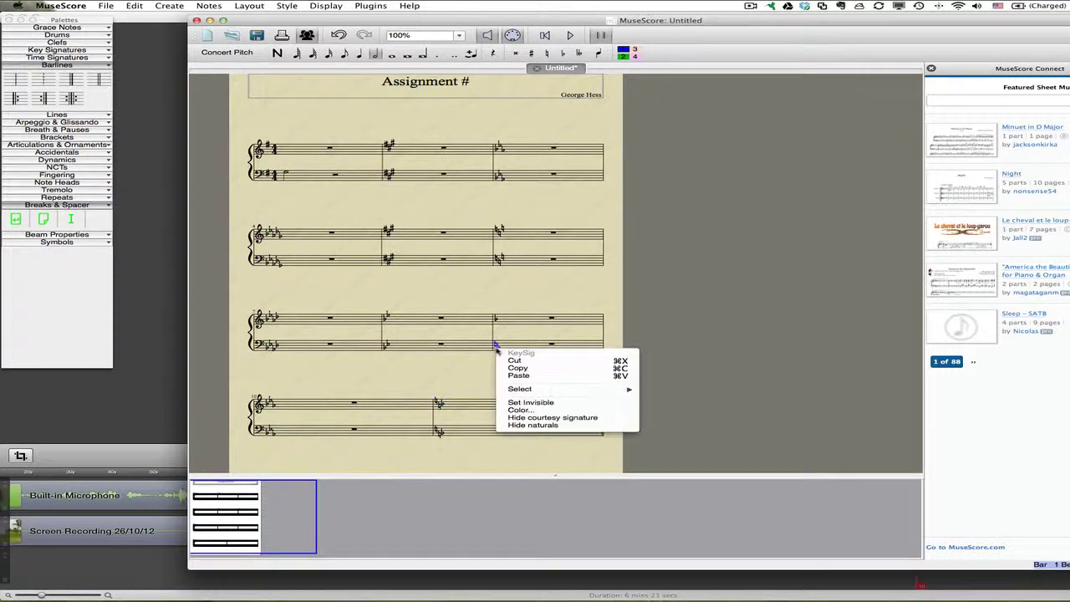
click(523, 425)
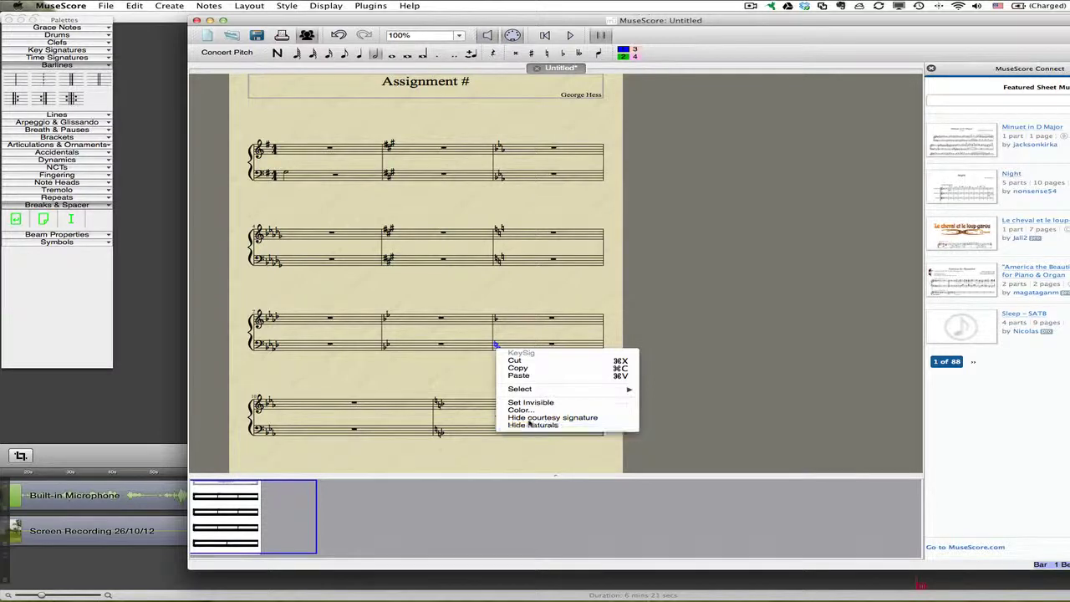
Select all key signatures similar to the one in measure 11 and hide the naturals there on both staves
right_click(438, 404)
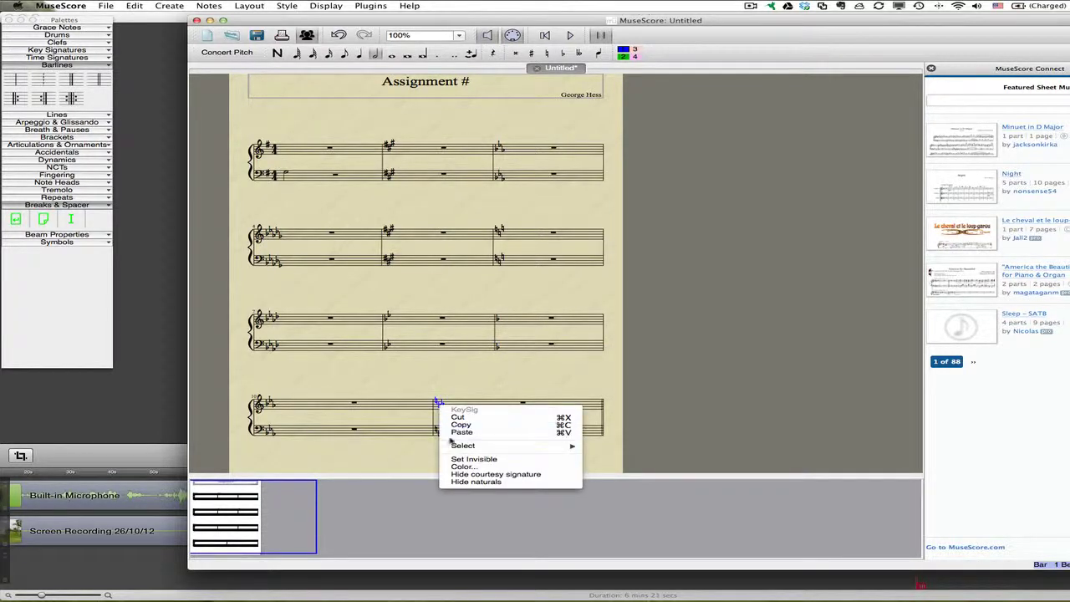
mouse_move(501, 445)
click(660, 455)
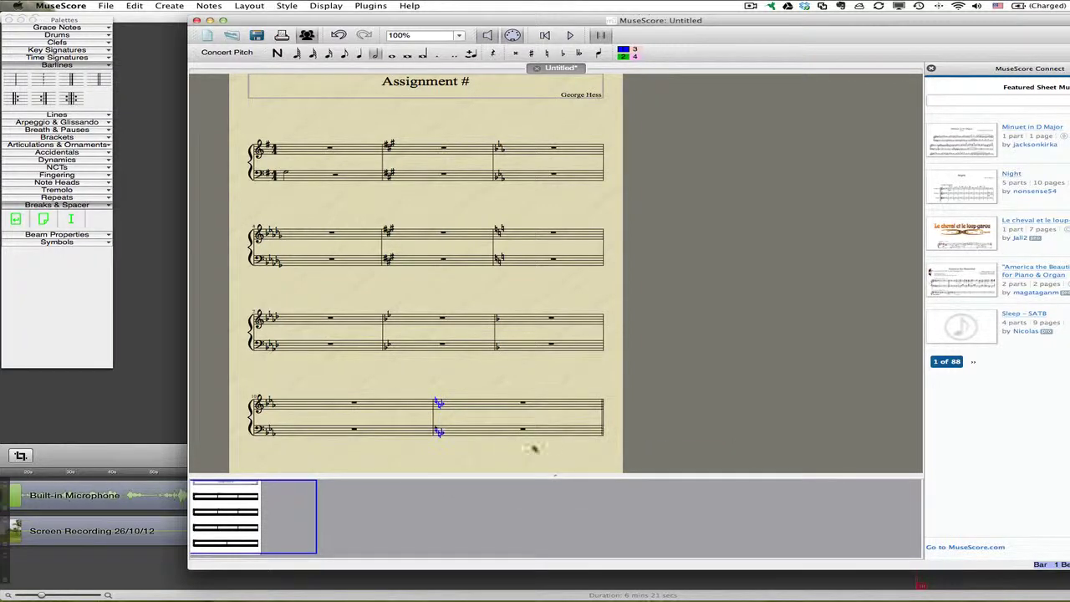
right_click(443, 436)
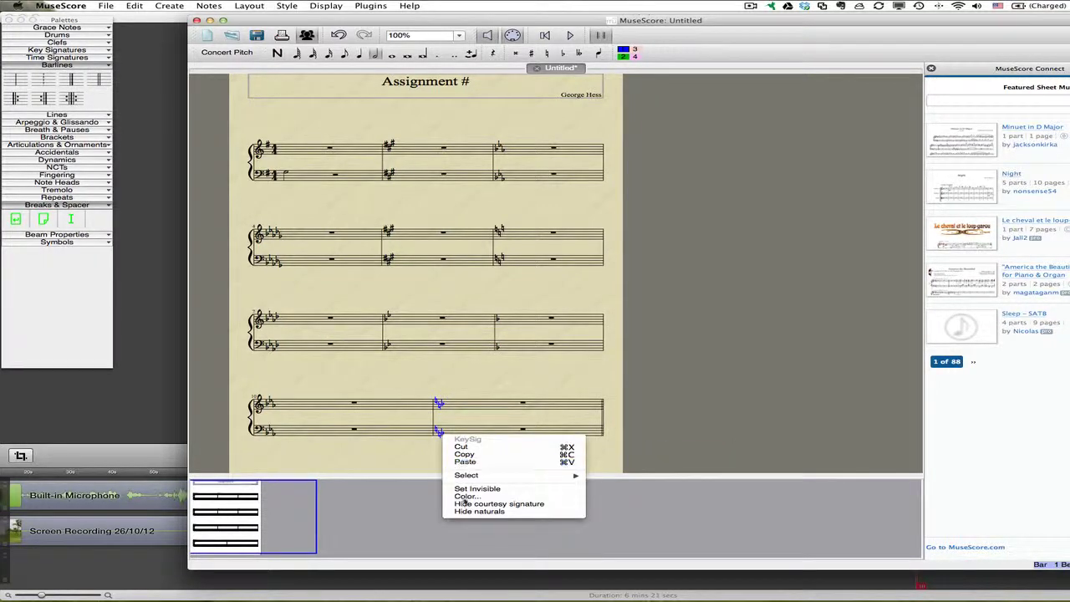
click(467, 504)
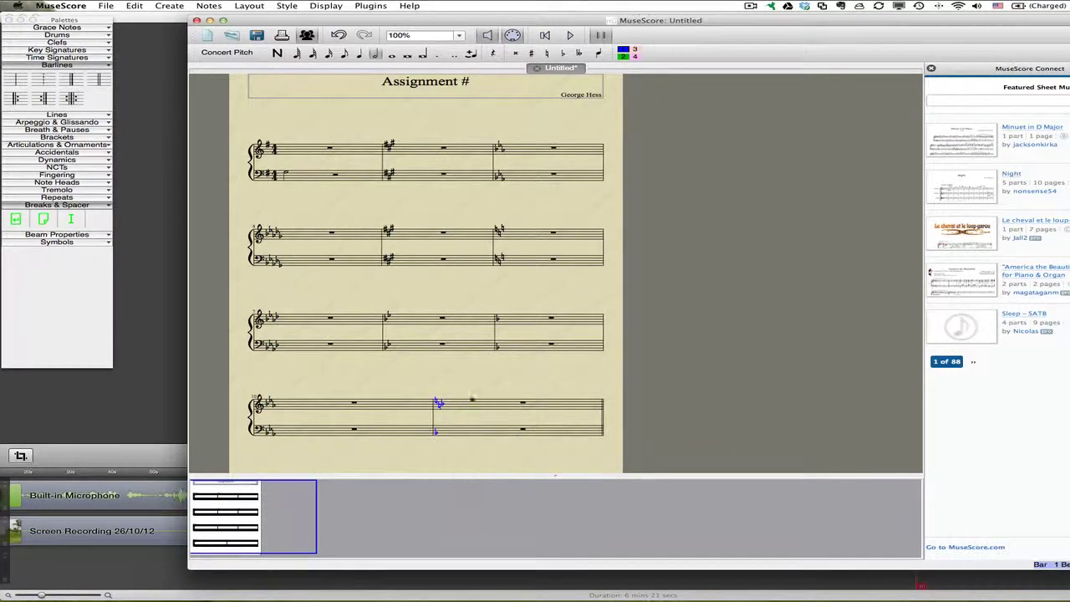
right_click(439, 404)
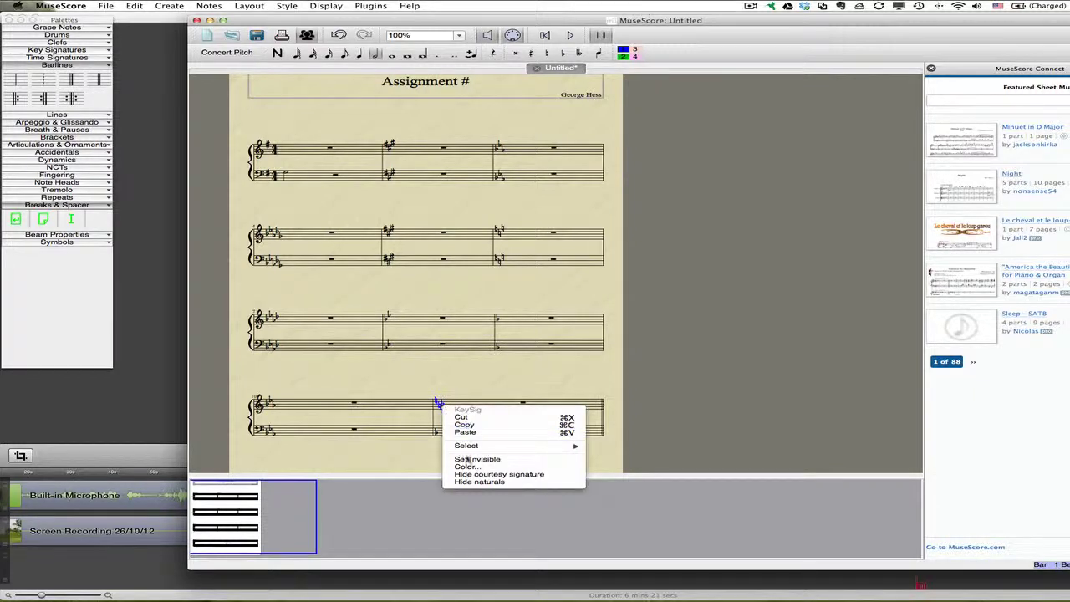
click(468, 482)
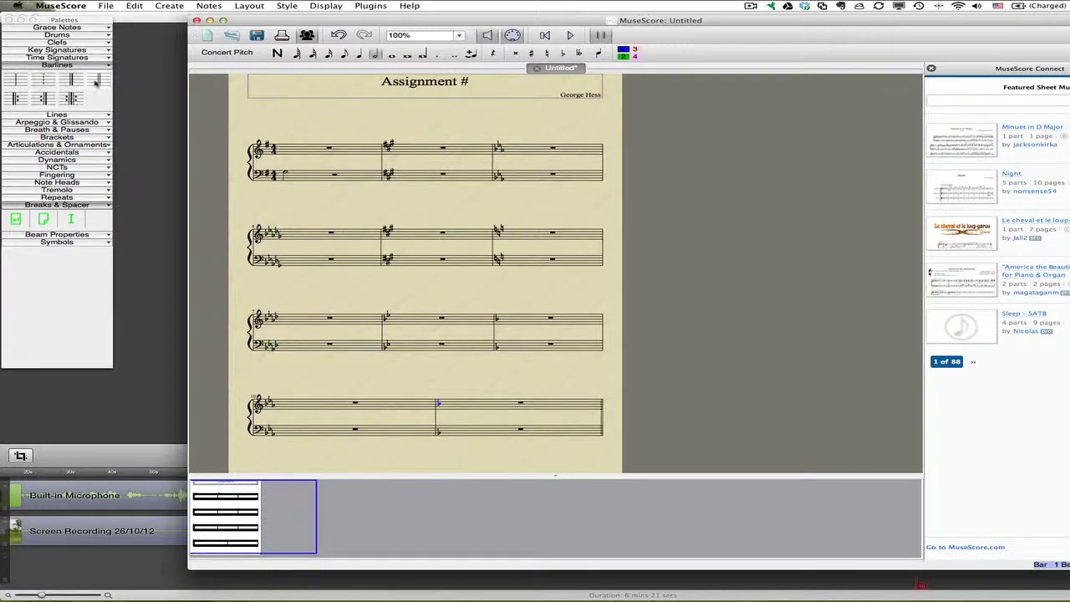
Apply double barlines to the ends of the measures in the first two systems
drag(99, 80, 380, 156)
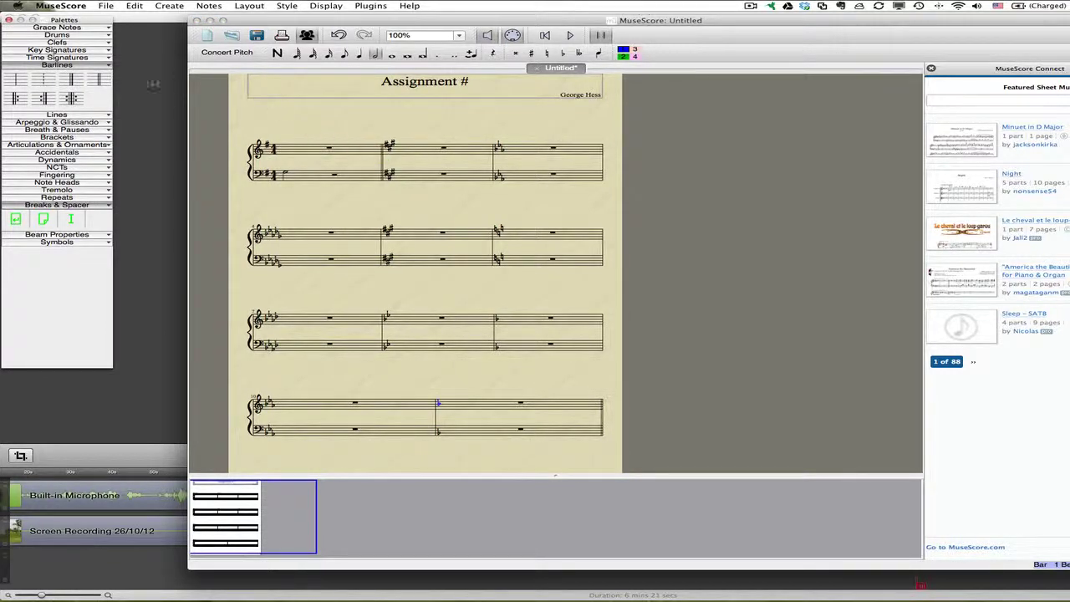
drag(465, 144, 492, 152)
drag(99, 80, 585, 159)
drag(97, 79, 348, 236)
drag(100, 80, 606, 244)
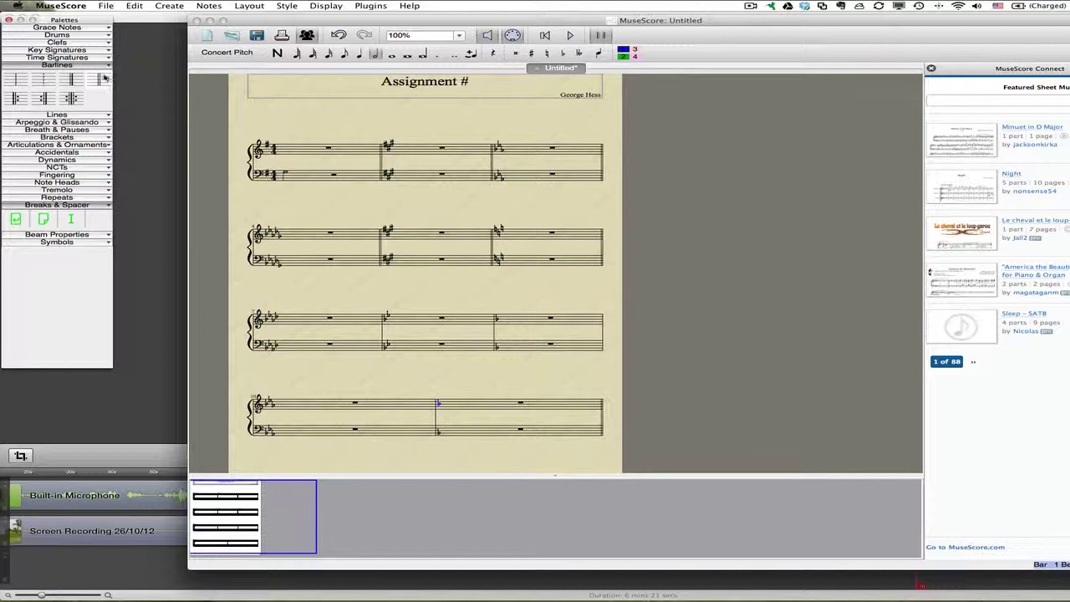
Apply double barlines to the ends of measures 7 to 11 in the third and fourth systems
drag(99, 80, 336, 311)
drag(99, 80, 476, 326)
drag(100, 80, 580, 330)
drag(93, 77, 397, 410)
drag(98, 80, 577, 413)
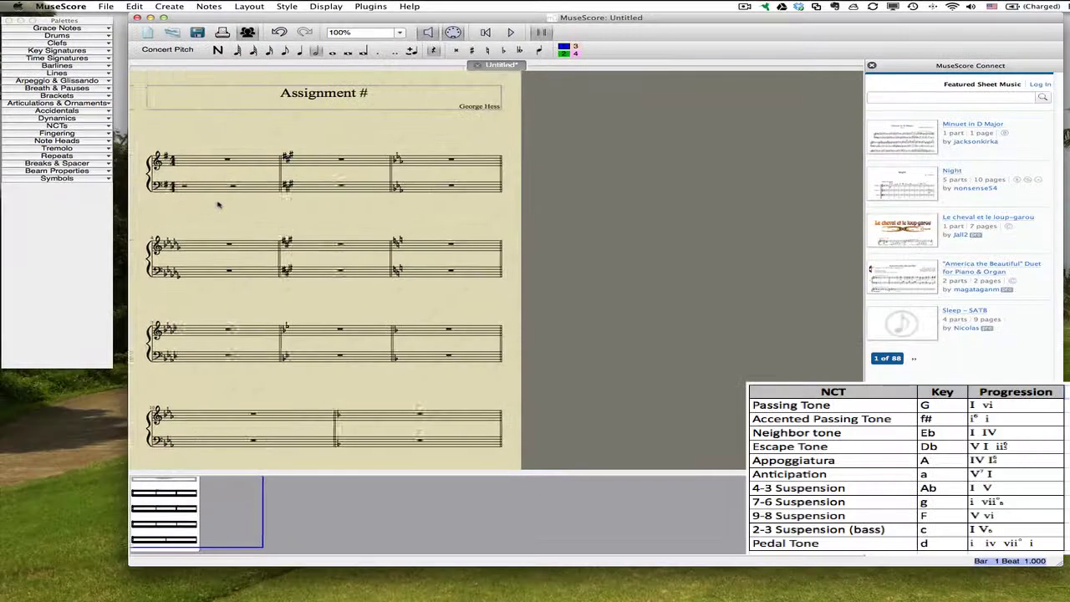
Enter the bass half notes G, E, A, F-sharp, E-flat and A-flat in measures 1 to 3
scroll(242, 205, right, 3)
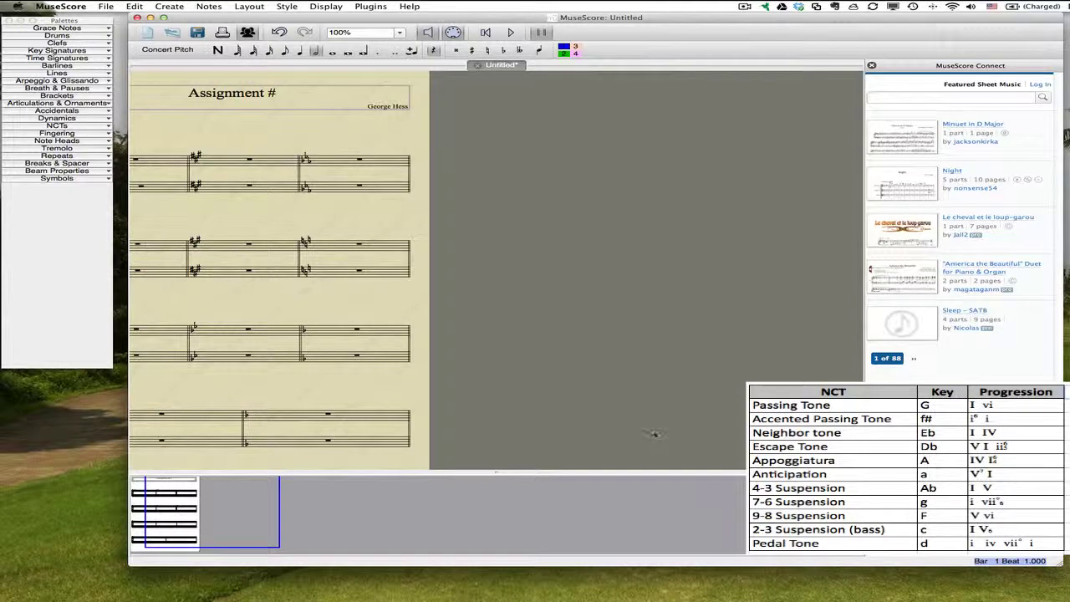
click(182, 516)
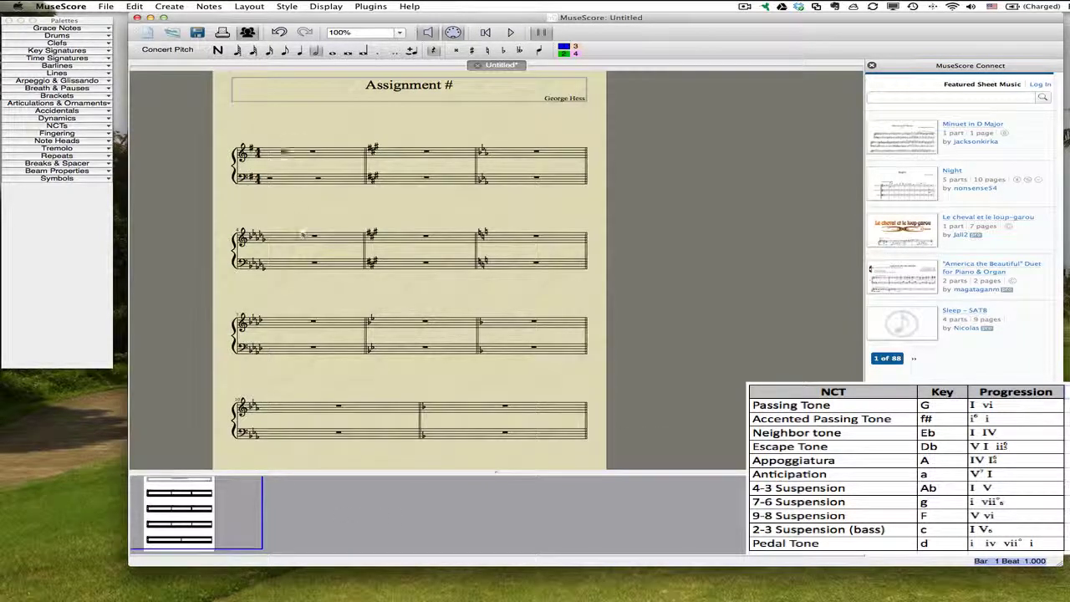
click(218, 50)
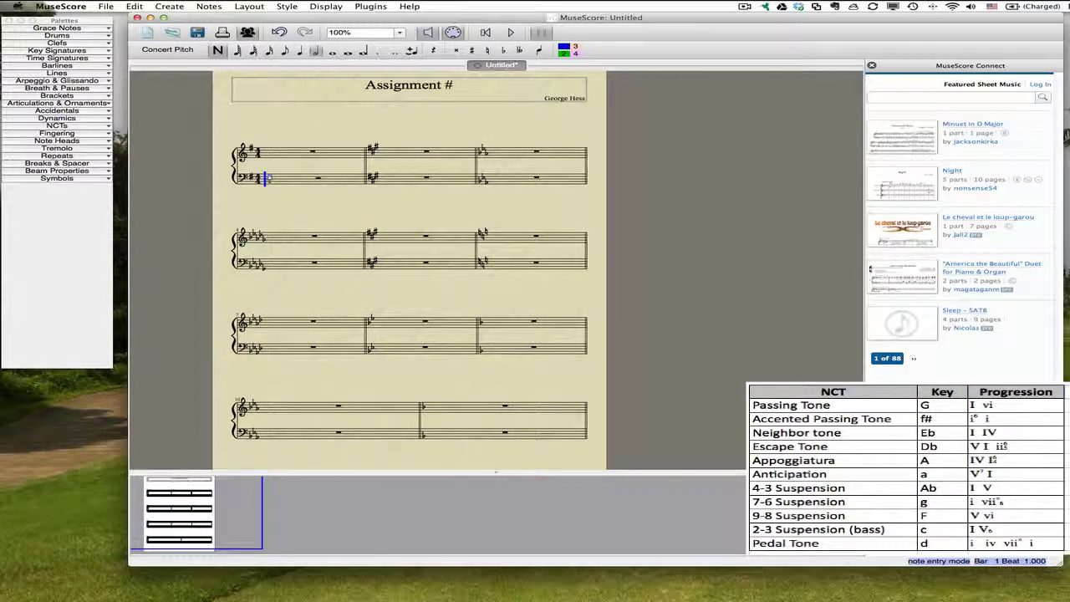
click(268, 177)
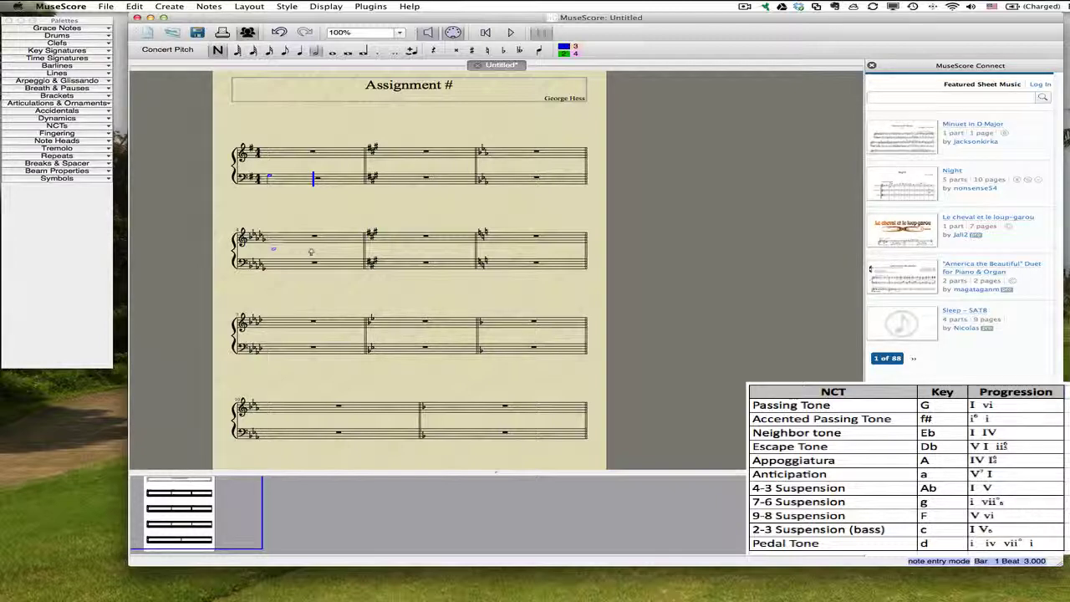
key(e)
key(f)
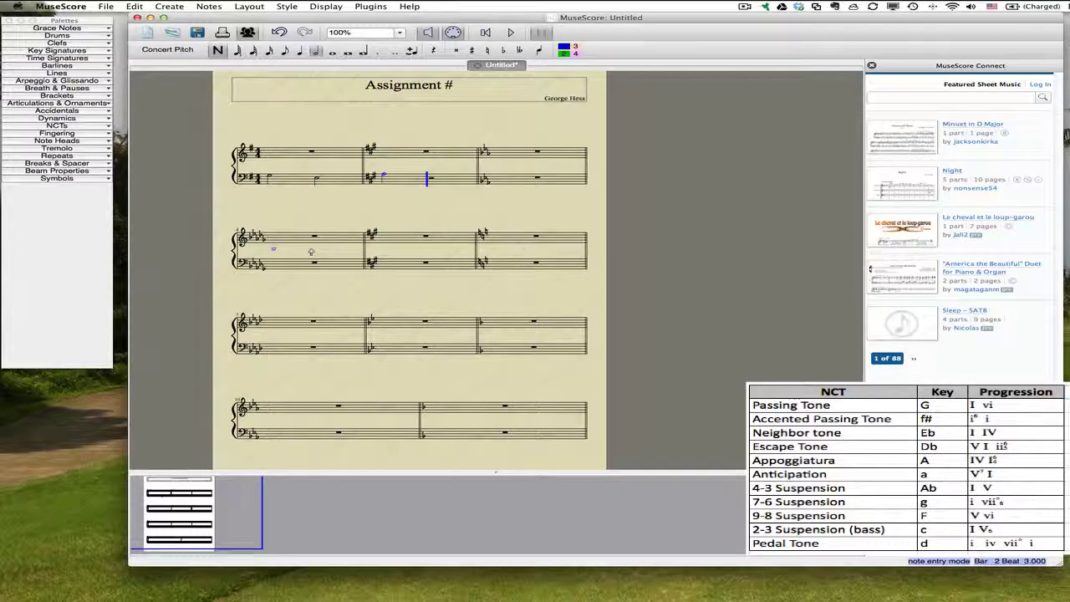
key(e)
key(e)
key(a)
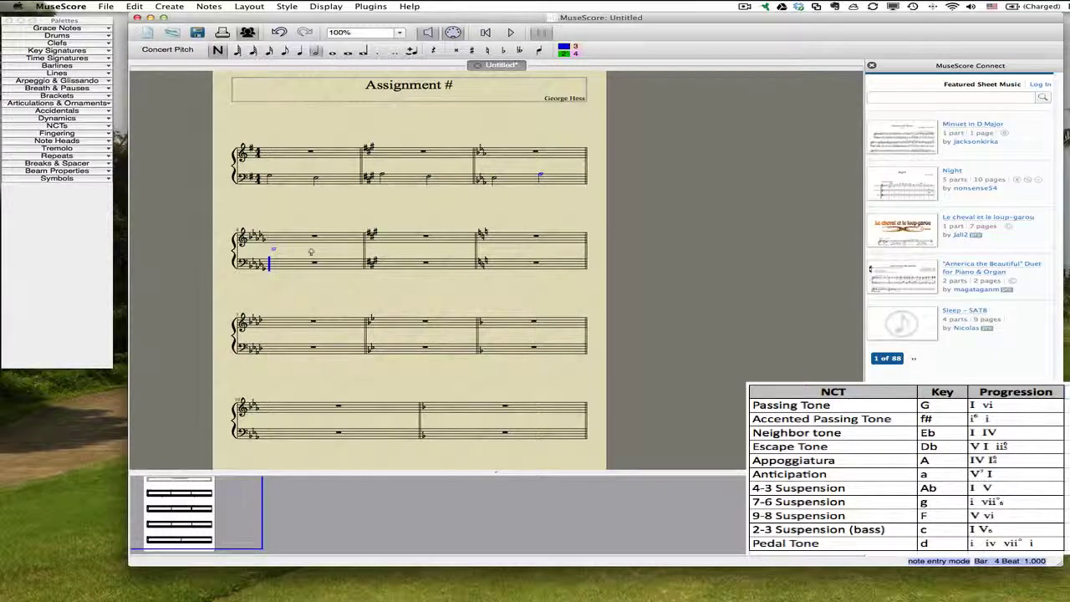
Enter quarter notes A-flat and D-flat and a half note G-flat in the bass staff of measure 4
key(4)
key(5)
key(a)
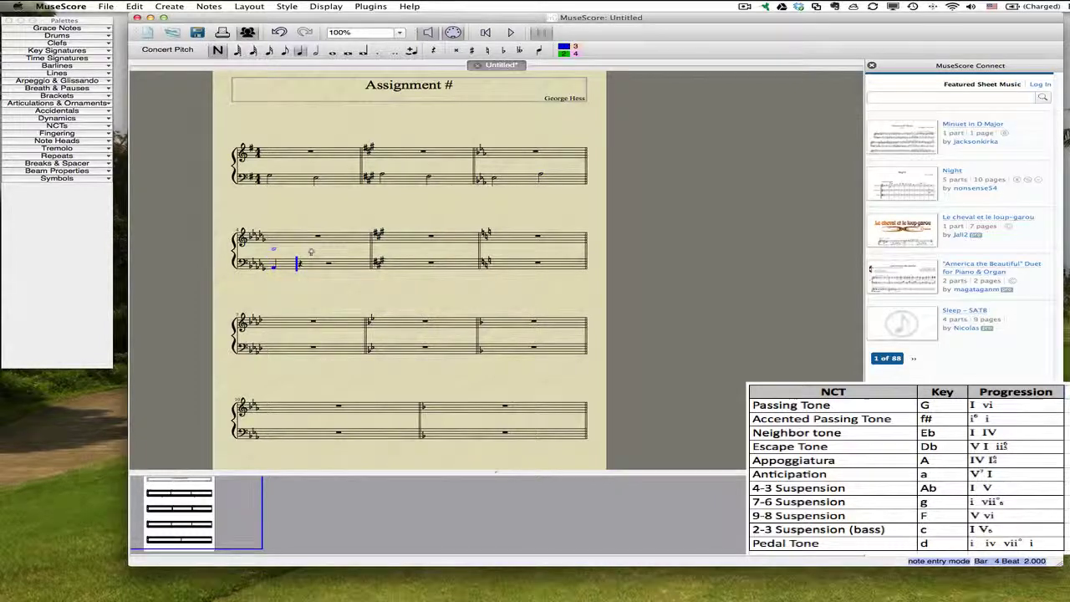
key(a)
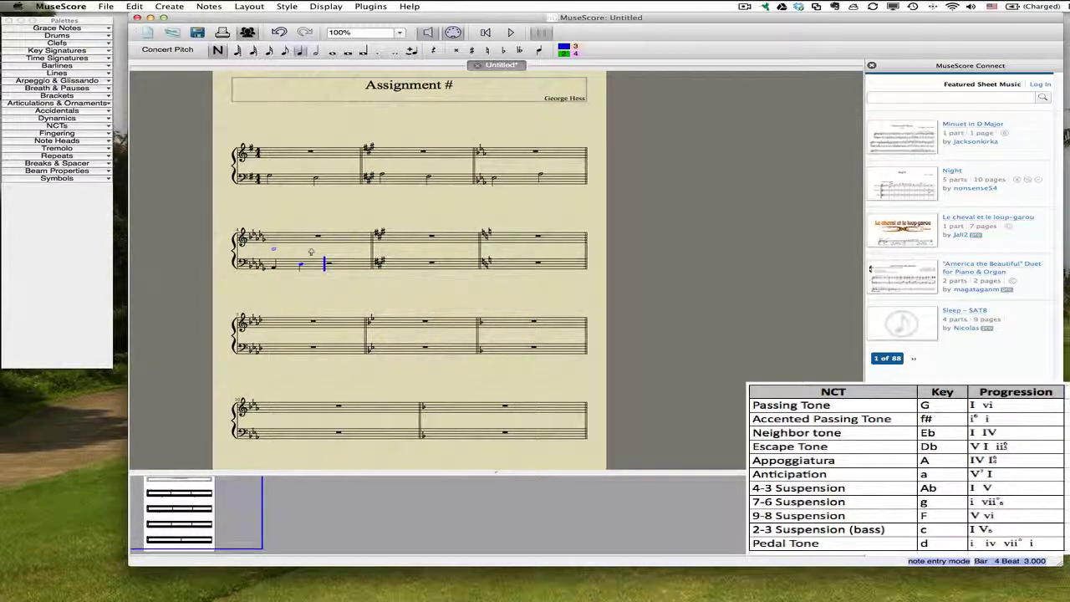
key(6)
key(b)
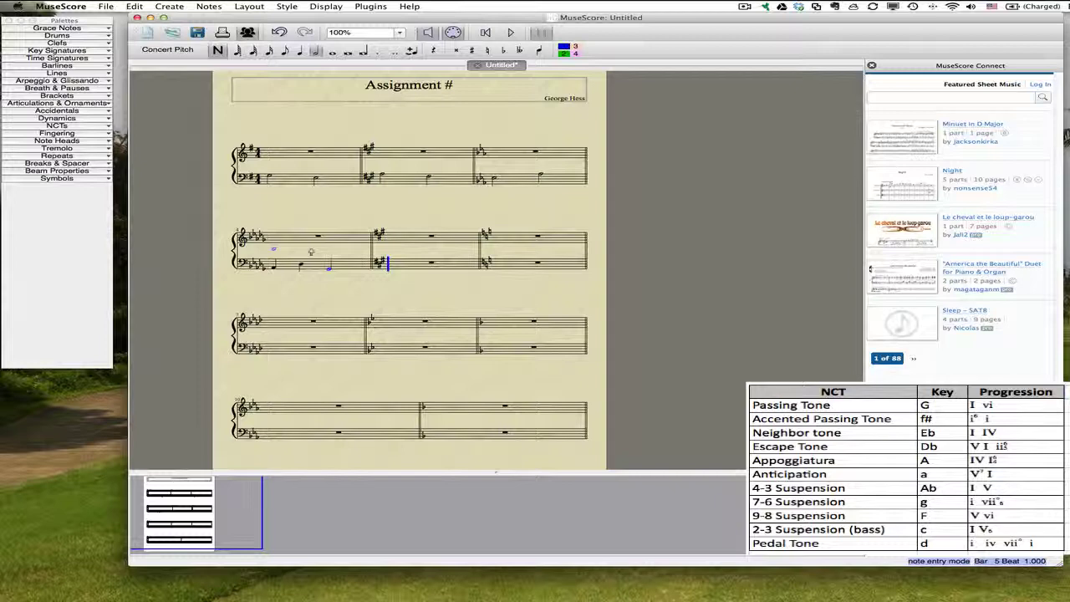
Enter the bass half notes D, E, E, A, A-flat and E-flat in measures 5 to 7
key(d)
key(e)
key(a)
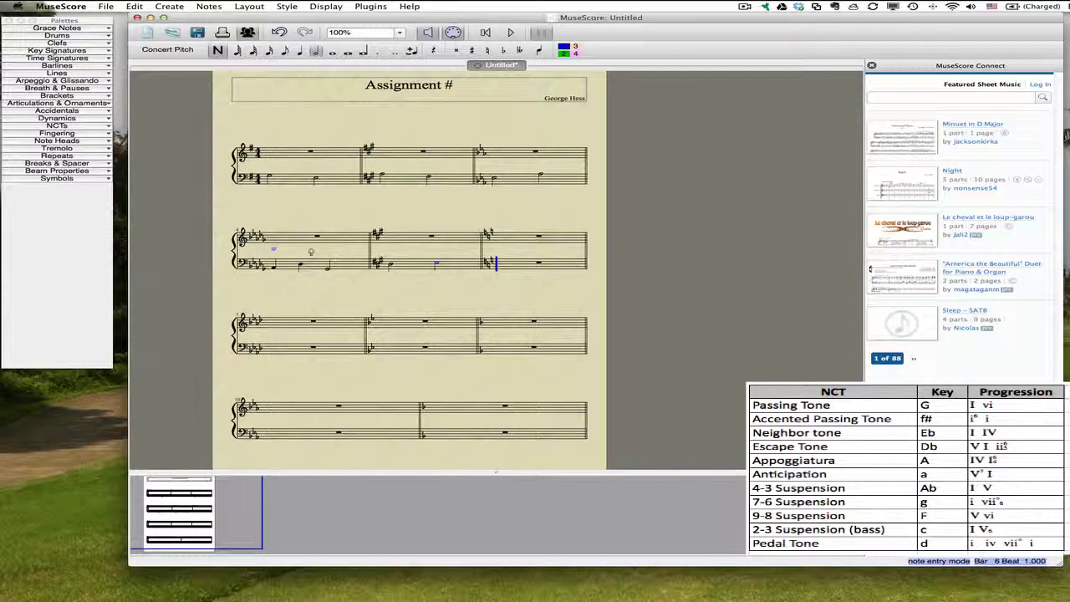
key(a)
key(a)
key(a)
key(e)
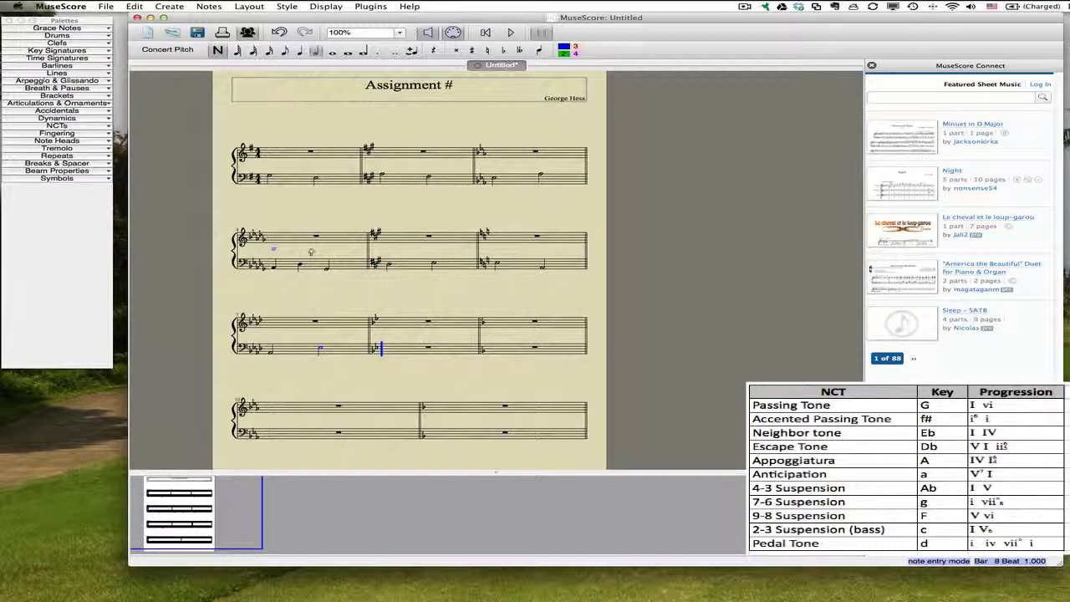
Enter the bass half notes G, A, C and D in measures 8 and 9
key(d)
key(d)
key(b)
key(c)
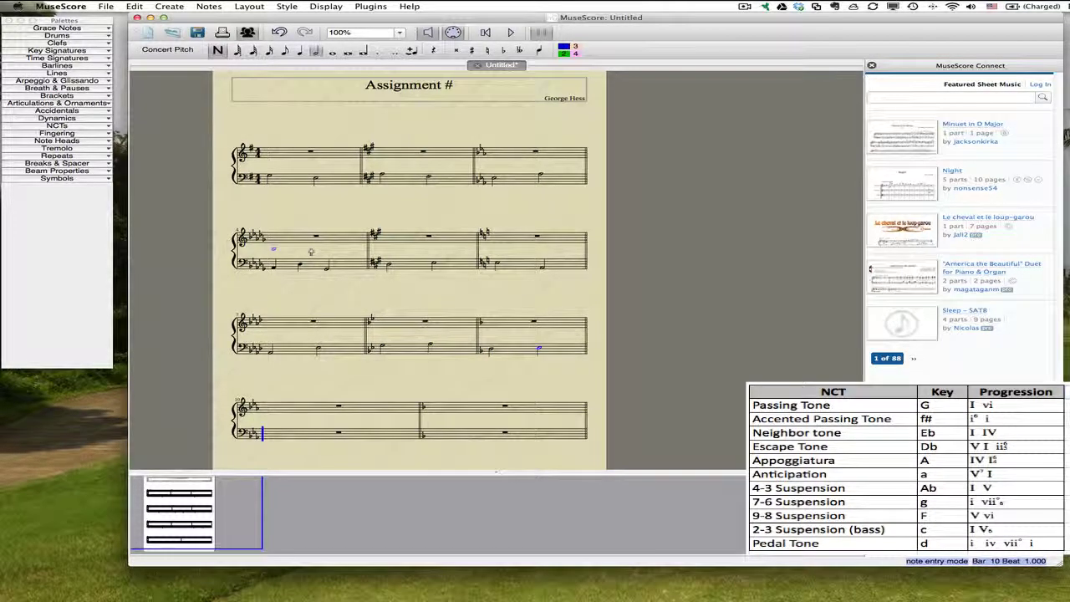
Enter bass half notes C and B natural in measure 10, correcting the second note's spelling with Pitch Spell
key(c)
key(c)
key(Down)
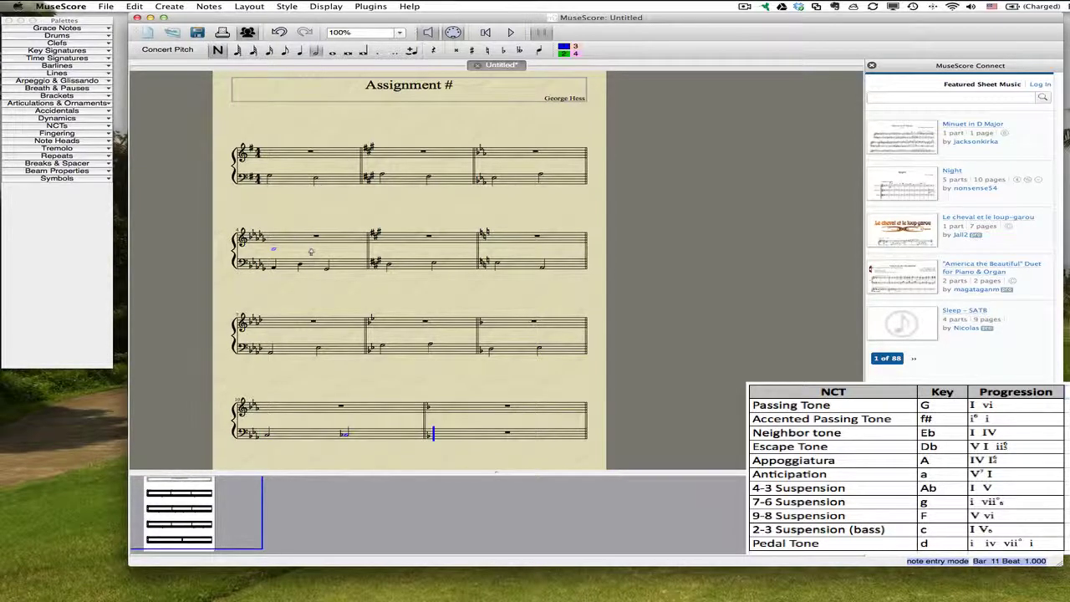
drag(311, 252, 356, 265)
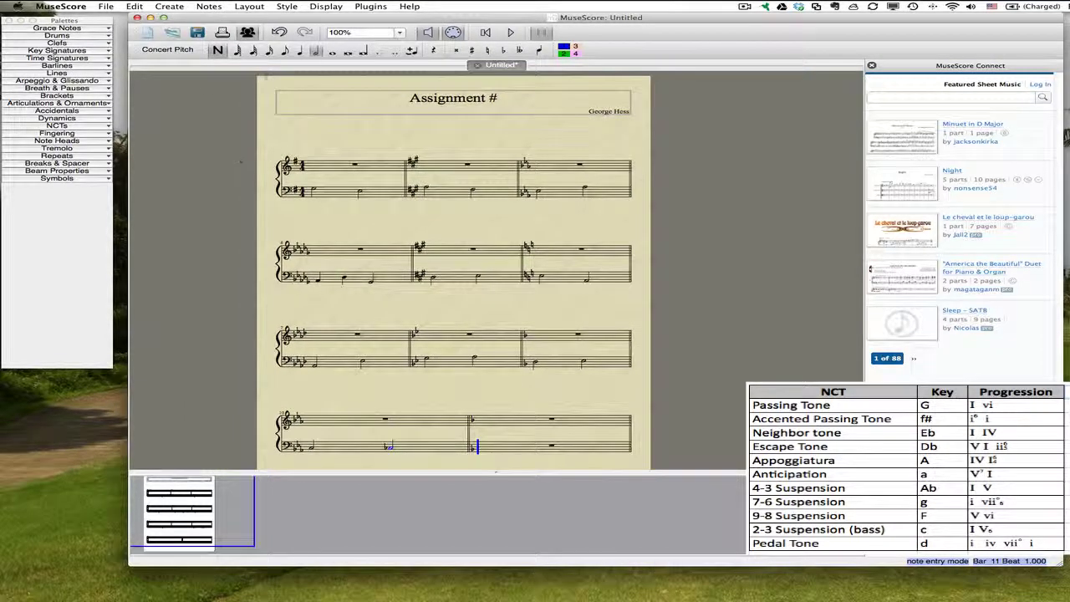
click(209, 7)
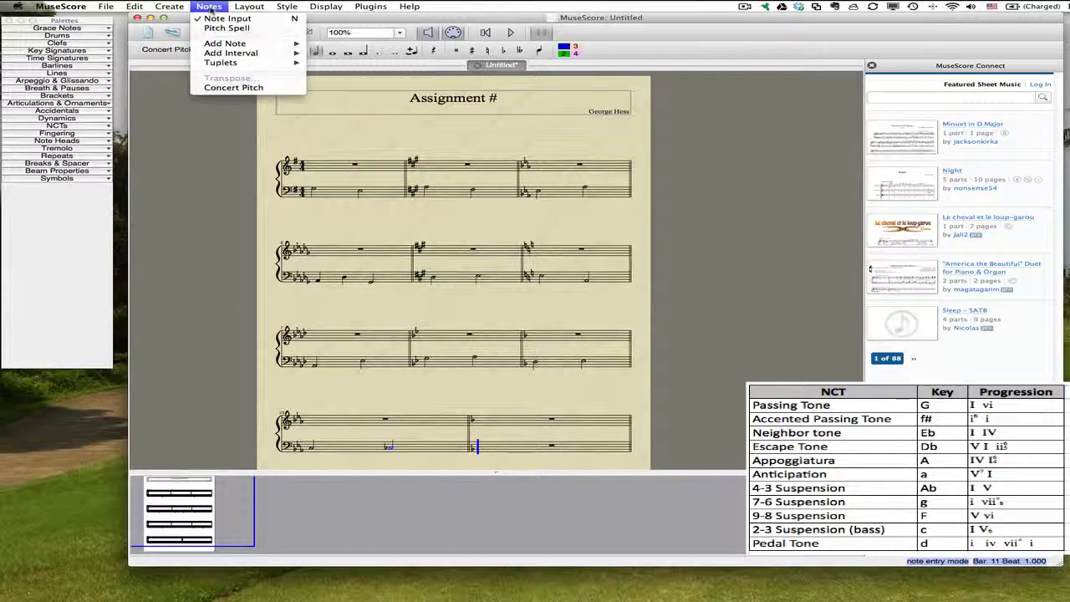
click(213, 30)
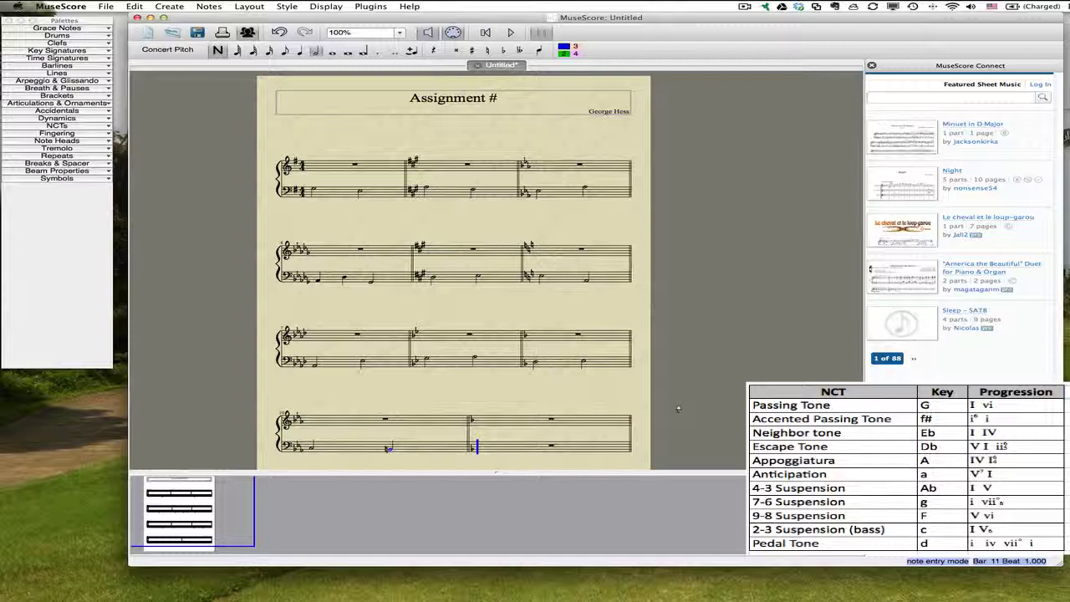
Enter a whole note D in the bass staff of measure 11 and leave note input
key(7)
key(d)
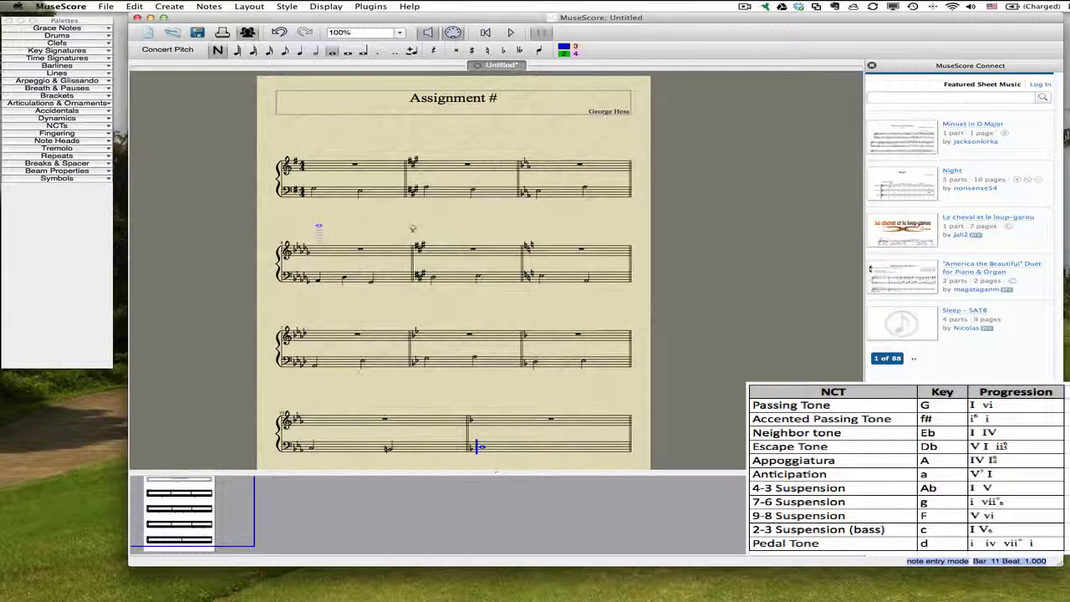
key(Escape)
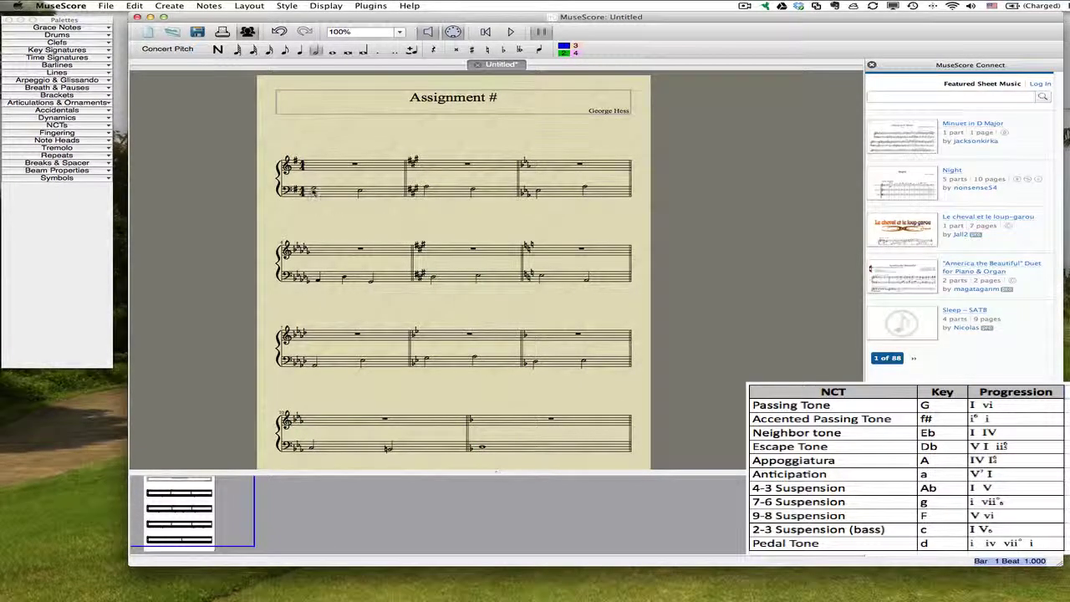
Add lyrics under the bass notes starting at measure 1, labelling that measure's chords I and vi
click(314, 190)
click(169, 6)
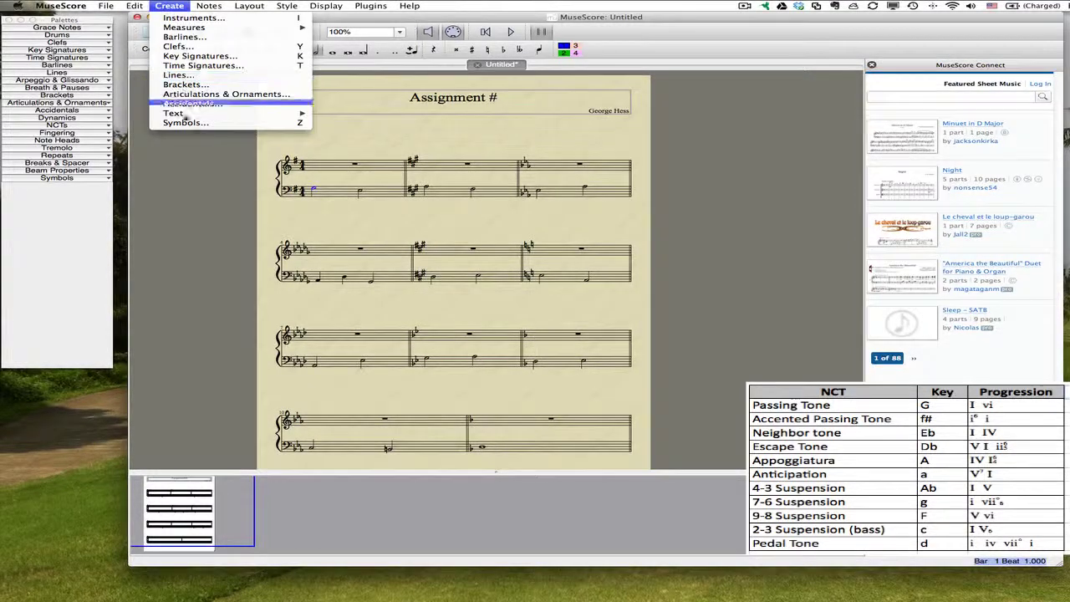
mouse_move(176, 113)
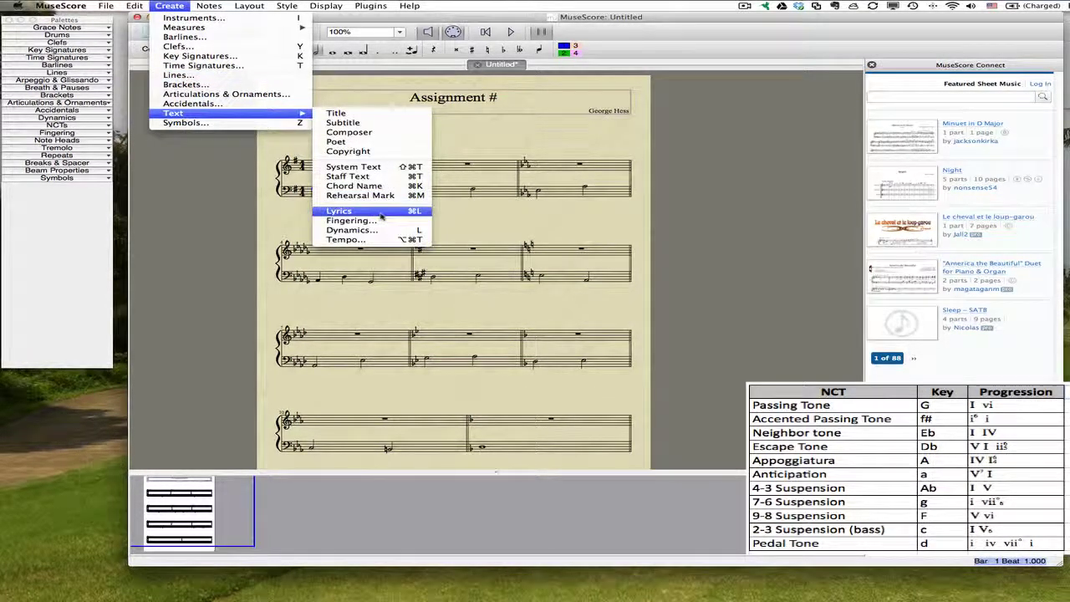
click(416, 214)
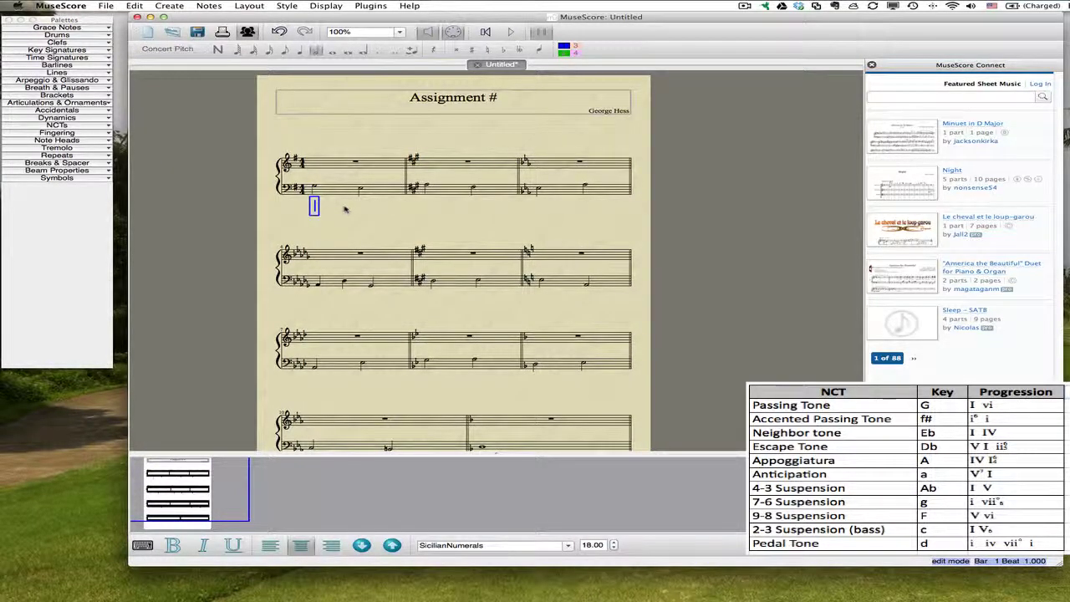
text(I)
key(space)
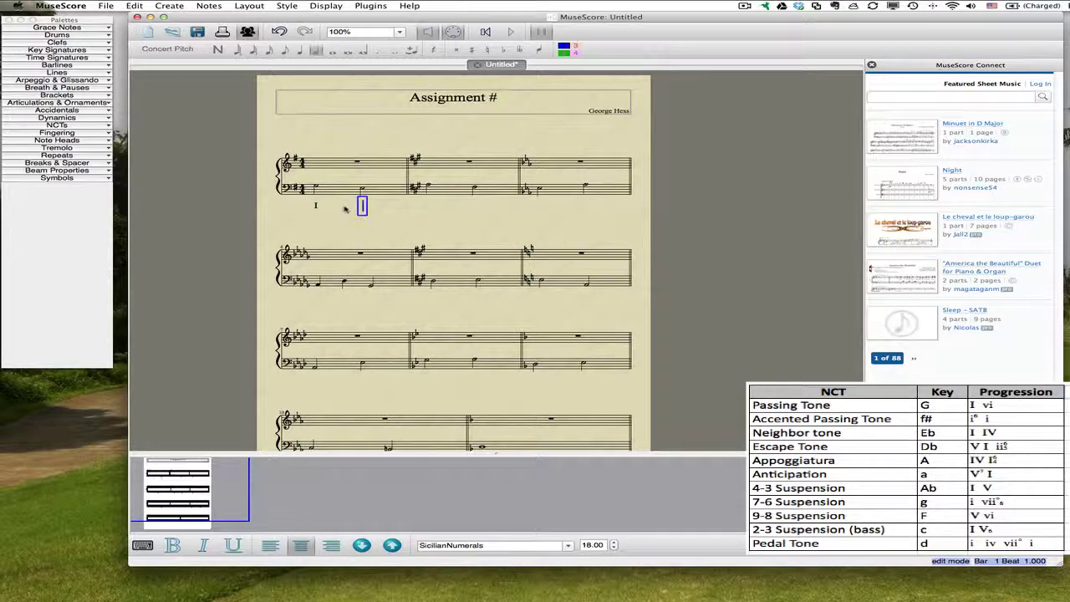
text(vi)
key(space)
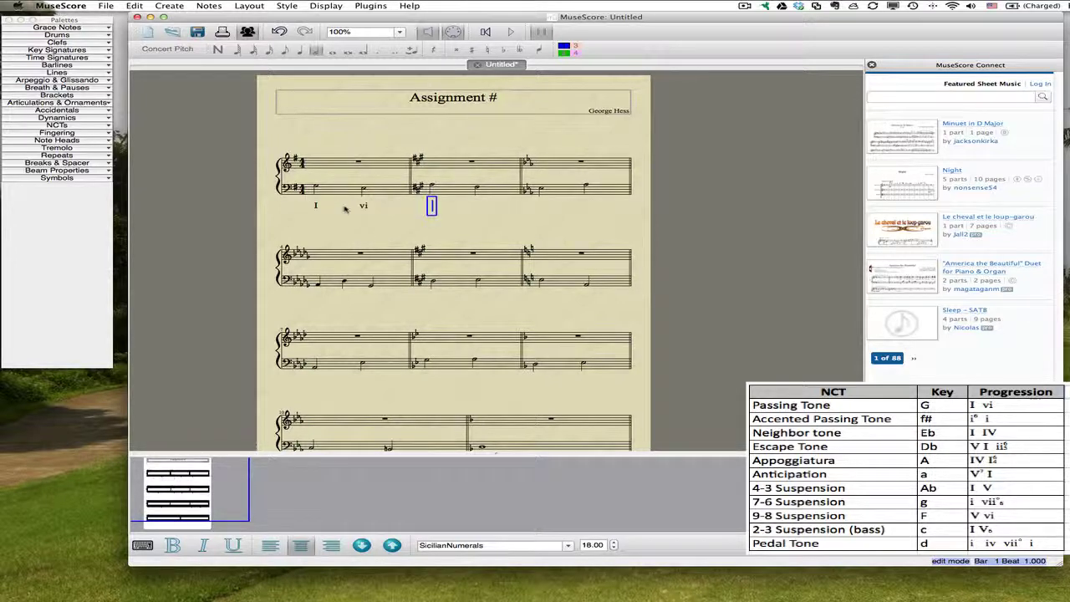
Label the bass notes with the Roman numerals i6 and i in measure 2, and I and IV in measure 3
text(i°)
key(space)
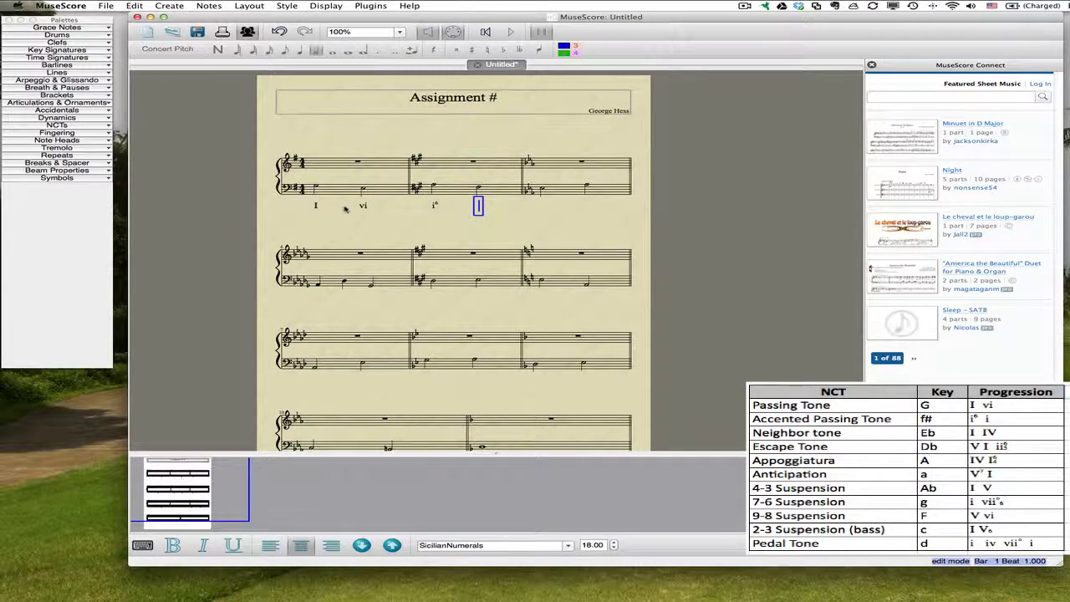
text(i)
key(space)
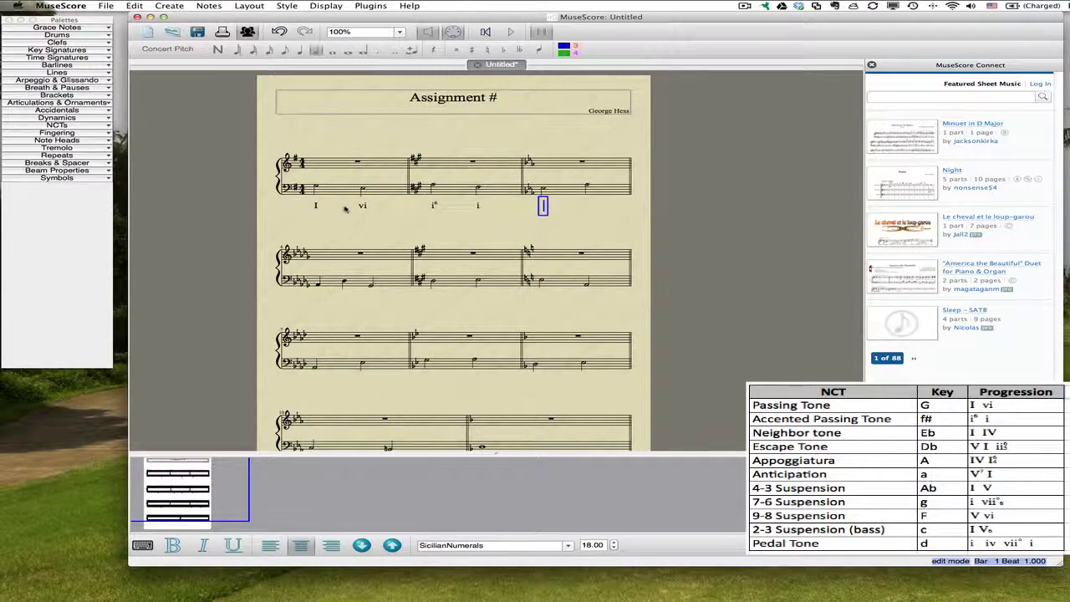
text(I)
key(space)
text(IV)
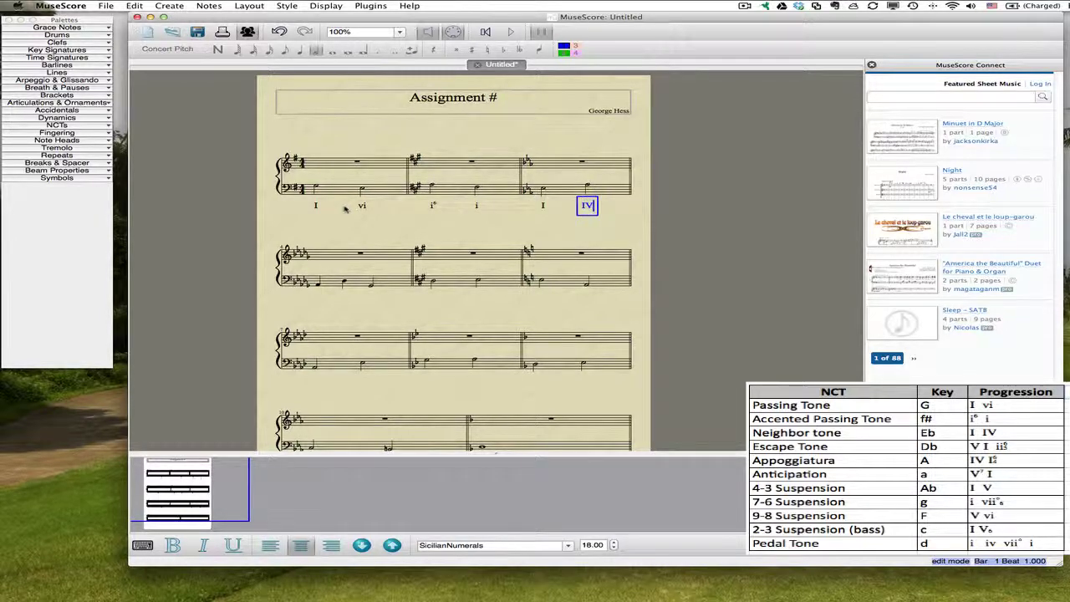
key(space)
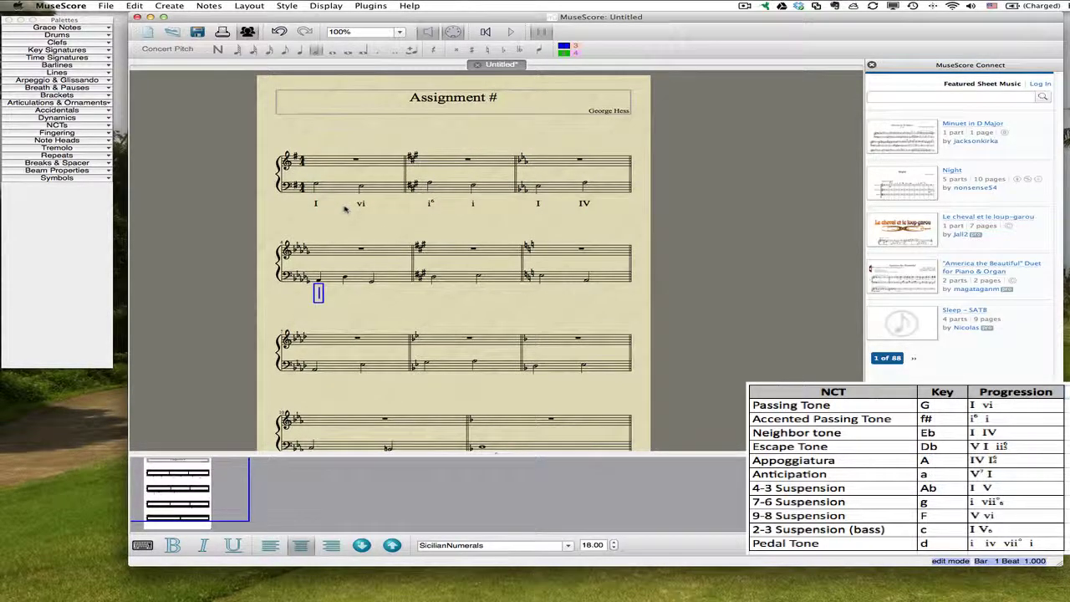
Label the three bass notes of measure 4 with the Roman numerals V, I and ii65
text(V)
key(space)
text(I)
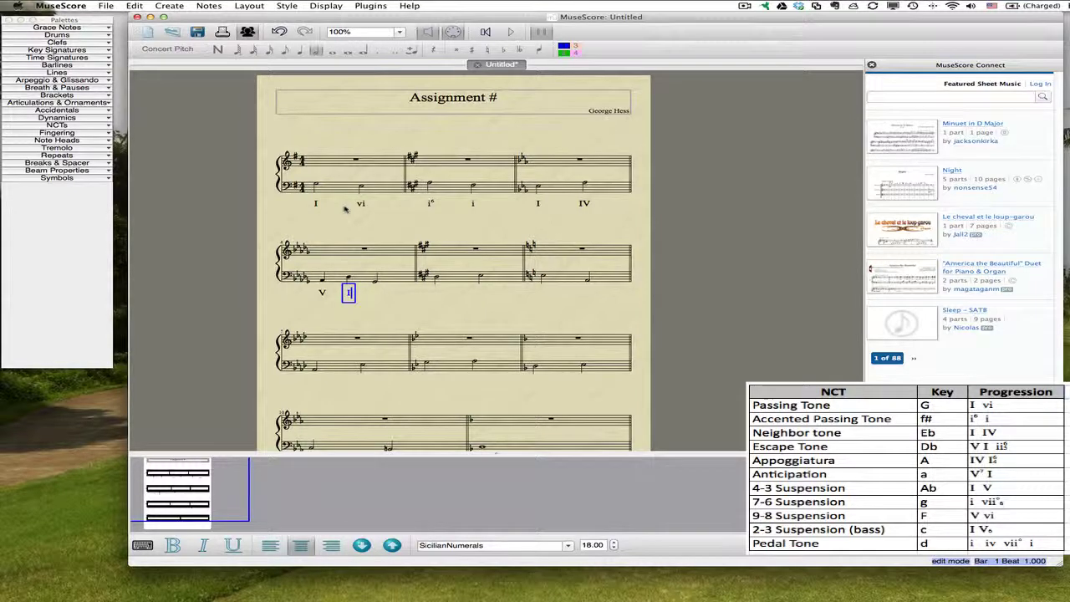
key(space)
text(ii)
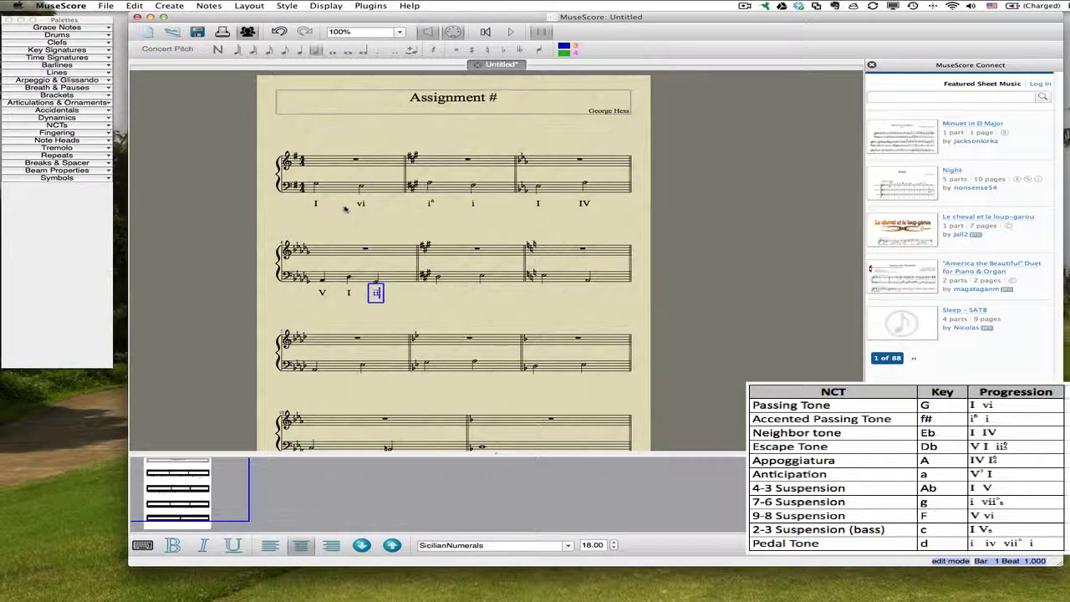
text(65)
key(space)
Label the bass notes with the Roman numerals IV and I64 in measure 5, and V7 and I in measure 6
text(IV)
key(space)
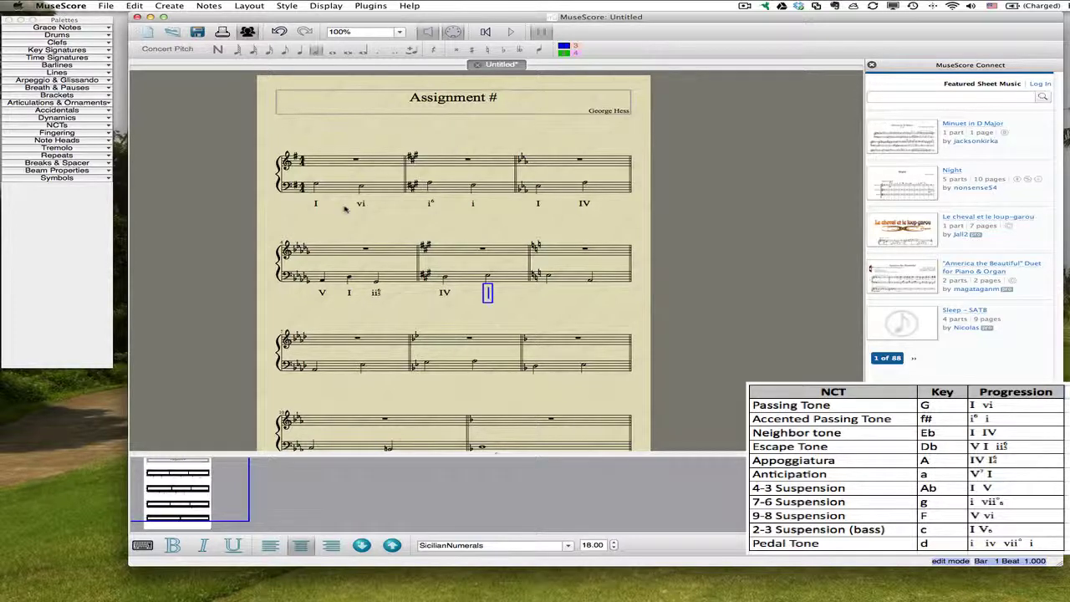
text(I64)
key(space)
text(V7)
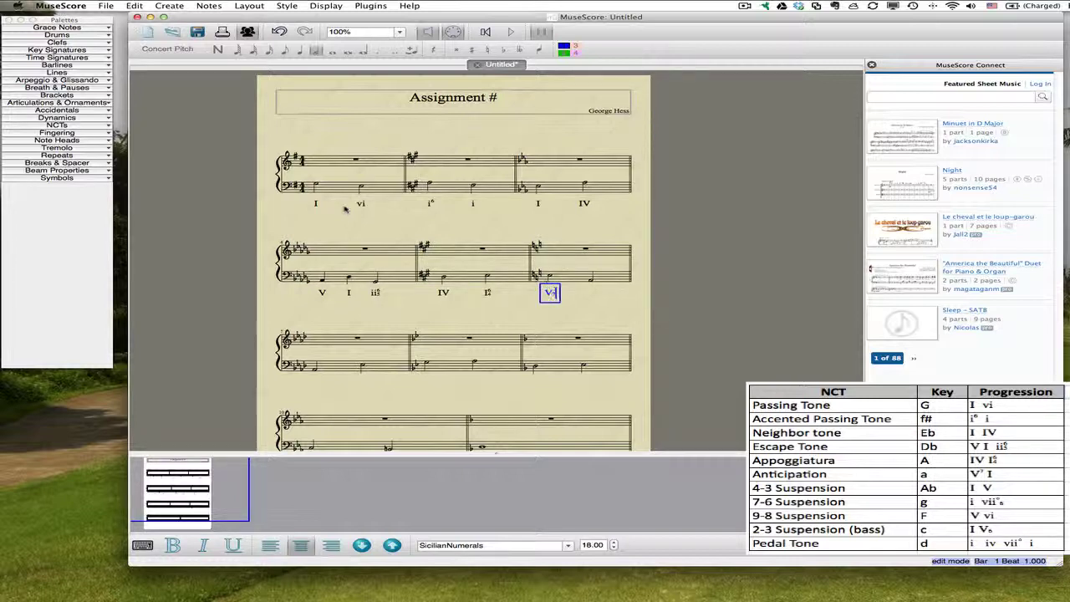
key(space)
text(I)
key(space)
Label the bass notes with the Roman numerals I and V in measure 7, and i and vii°6 in measure 8
text(I)
key(space)
text(V)
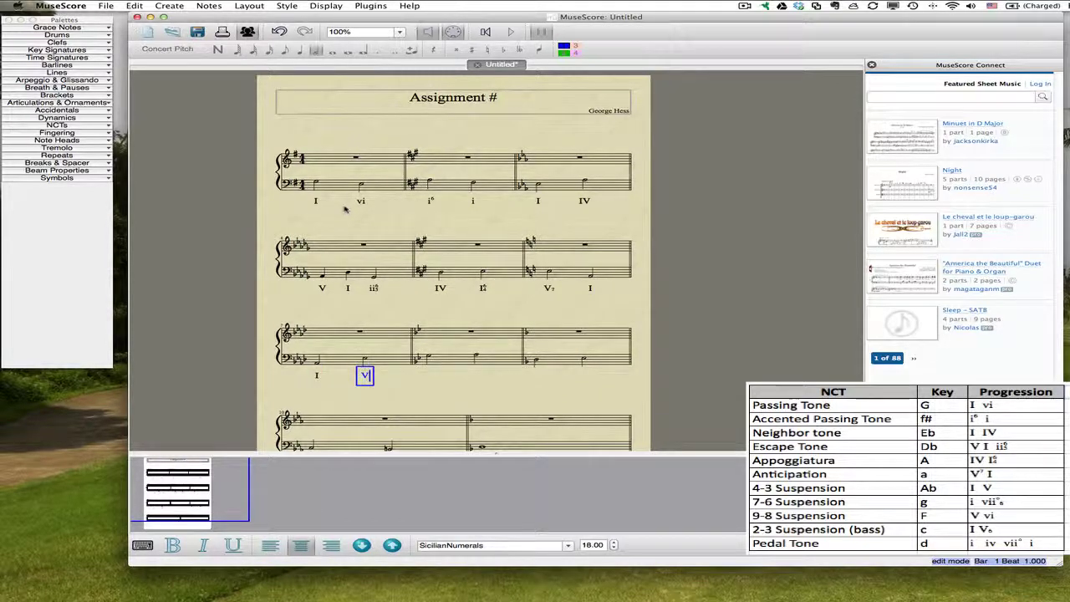
key(space)
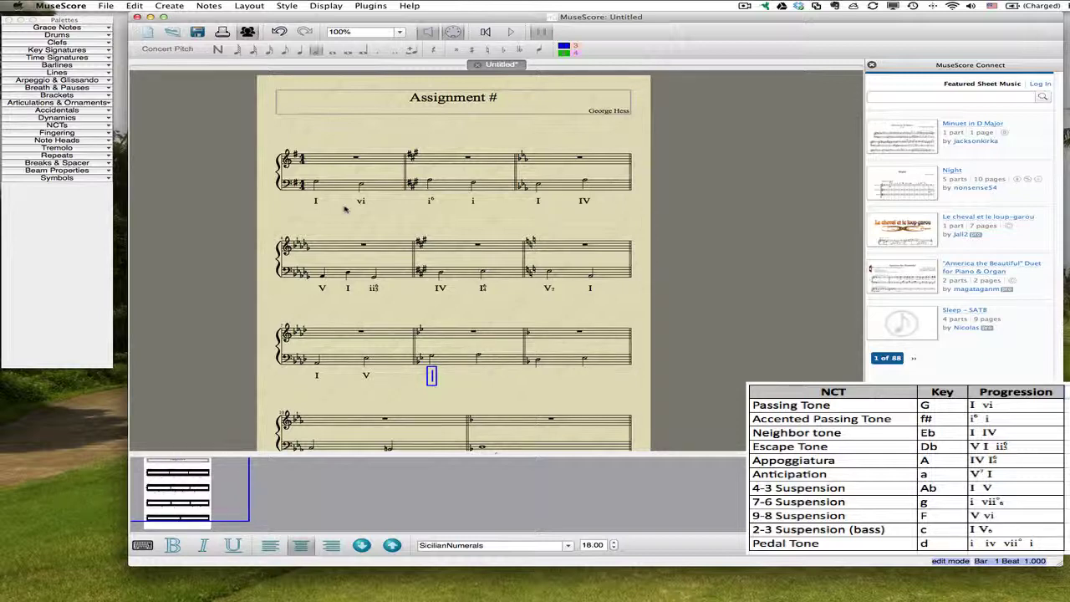
text(i)
key(space)
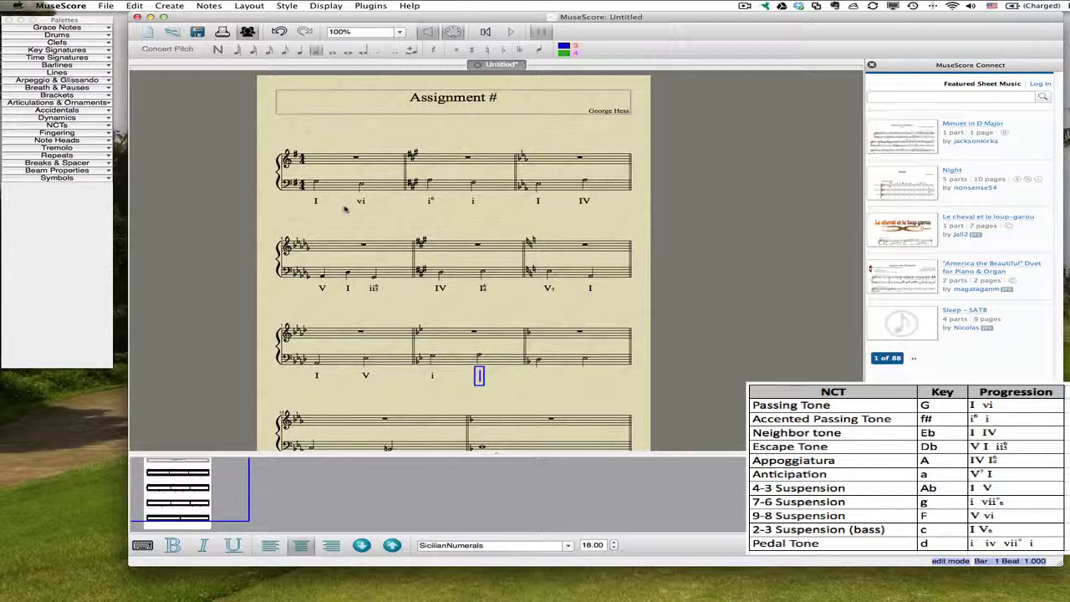
text(viio6)
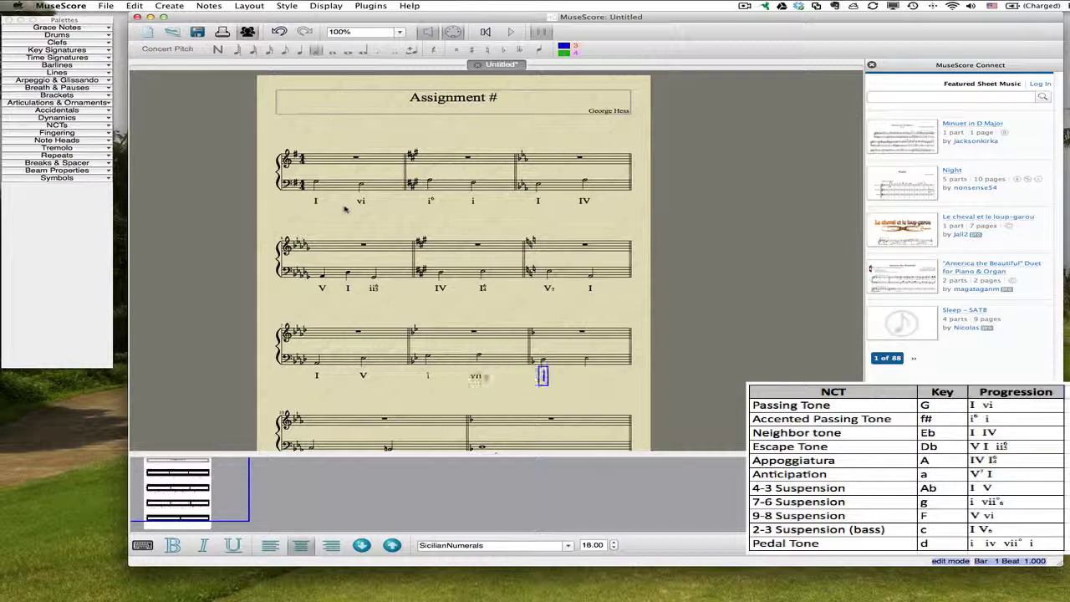
key(space)
Label the bass notes V and vi in measure 9, I and V6 in measure 10, and I in measure 11
text(V)
key(space)
text(vi)
key(space)
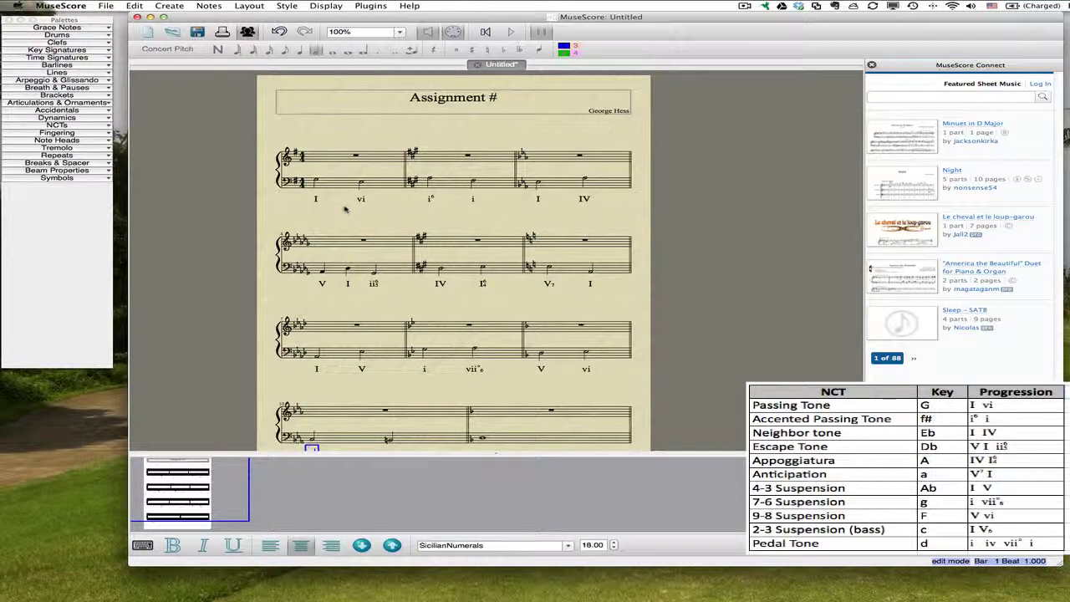
key(space)
key(space)
scroll(381, 220, down, 3)
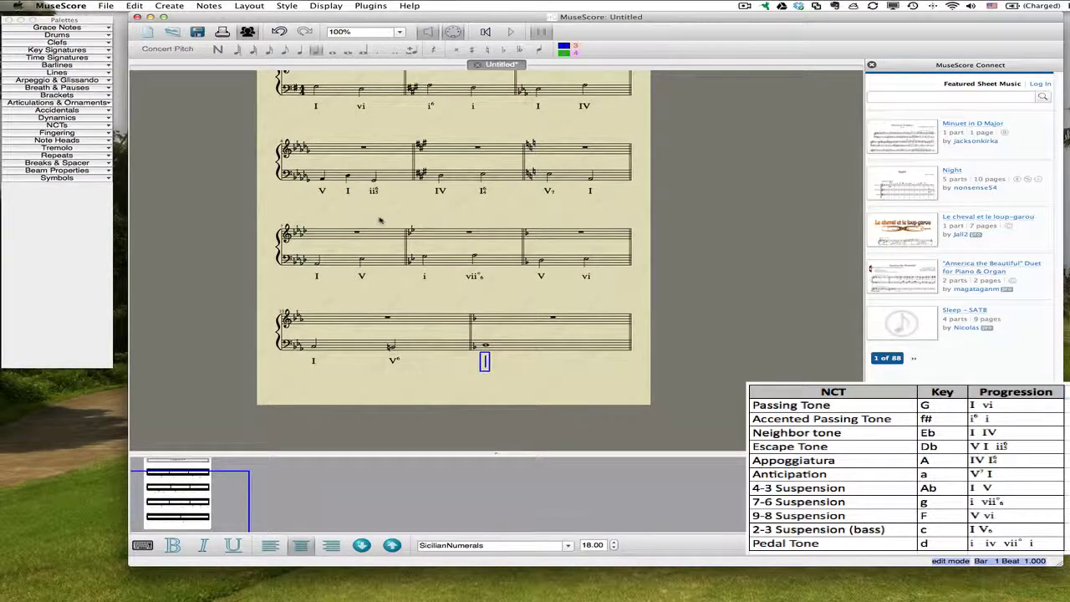
text(I)
key(Escape)
Shorten measure 11's whole bass note to a quarter note and fill the bar with three more quarter notes of the same pitch
click(487, 346)
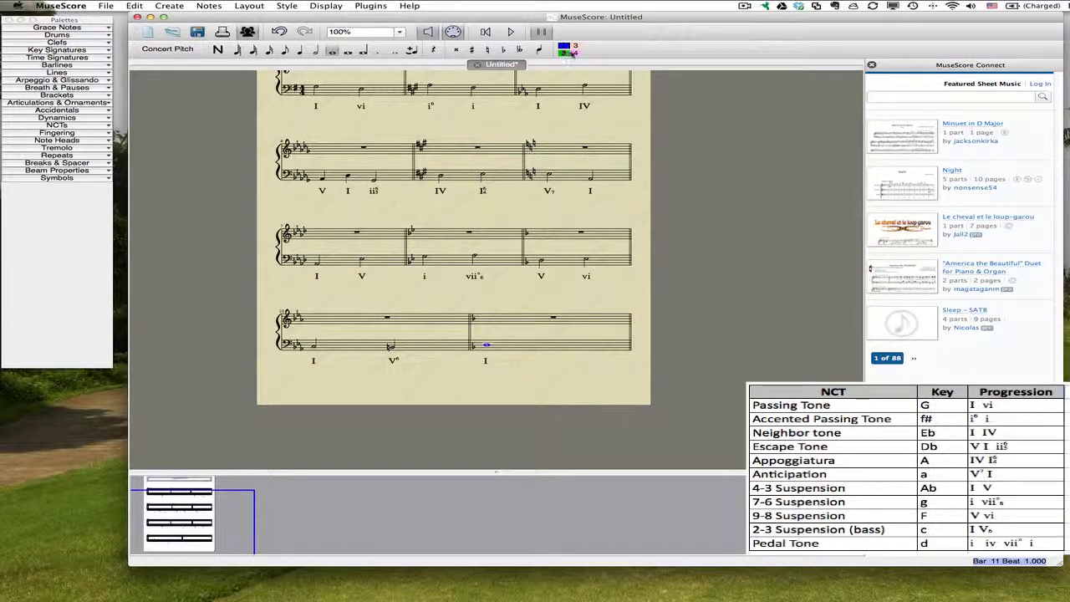
click(300, 50)
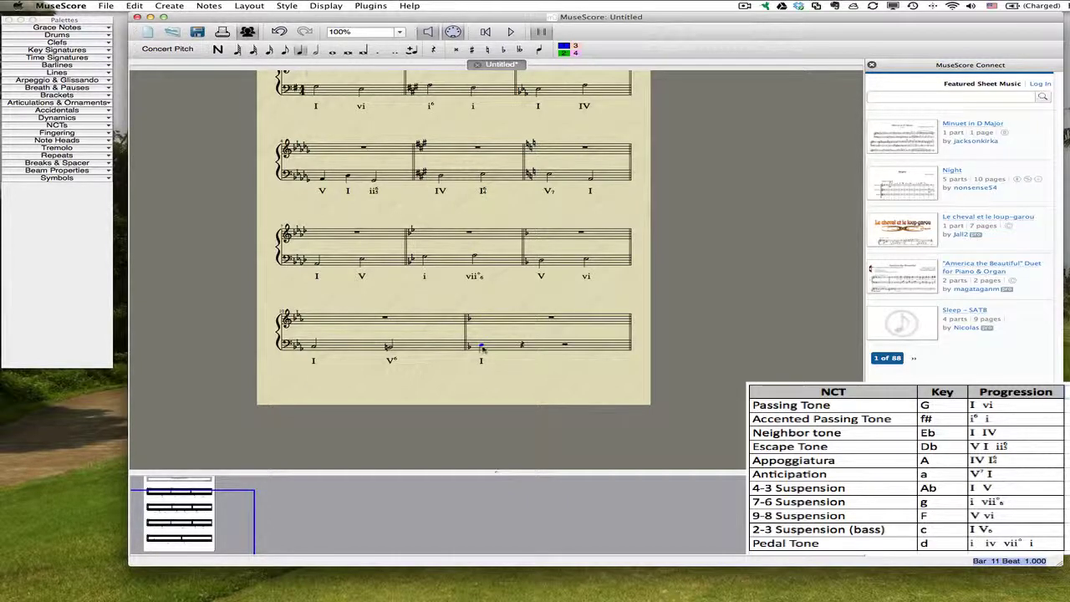
drag(522, 344, 530, 344)
click(530, 344)
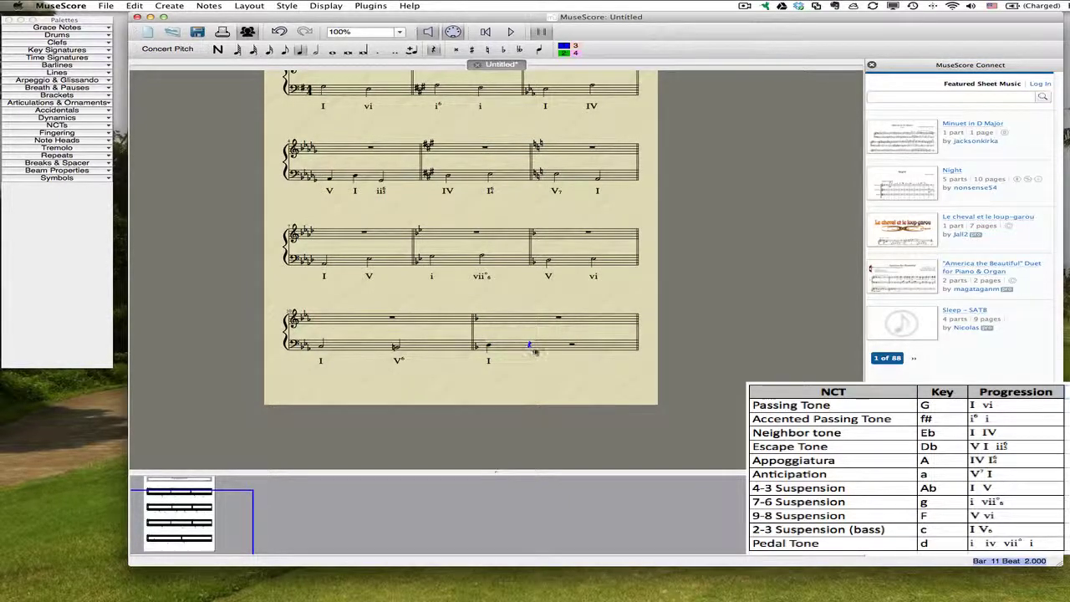
click(217, 50)
key(c)
key(c)
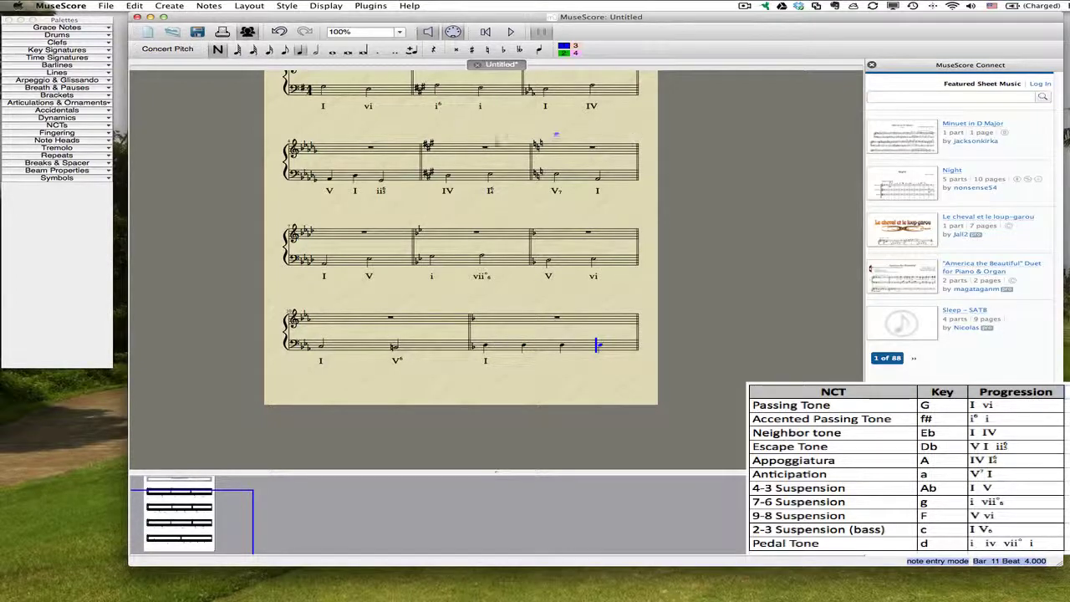
key(Escape)
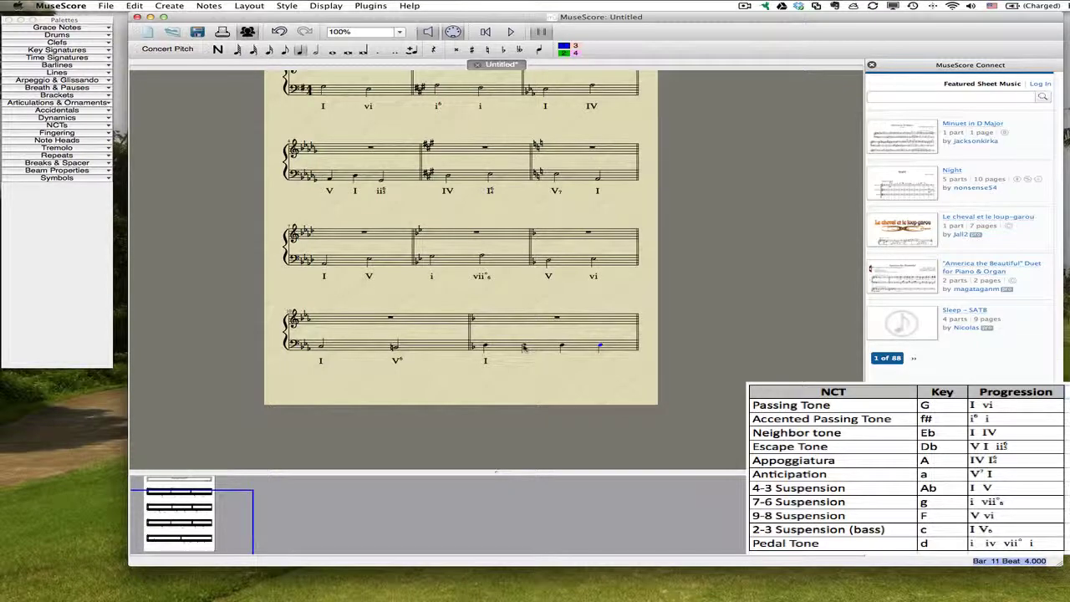
click(524, 347)
key(super+l)
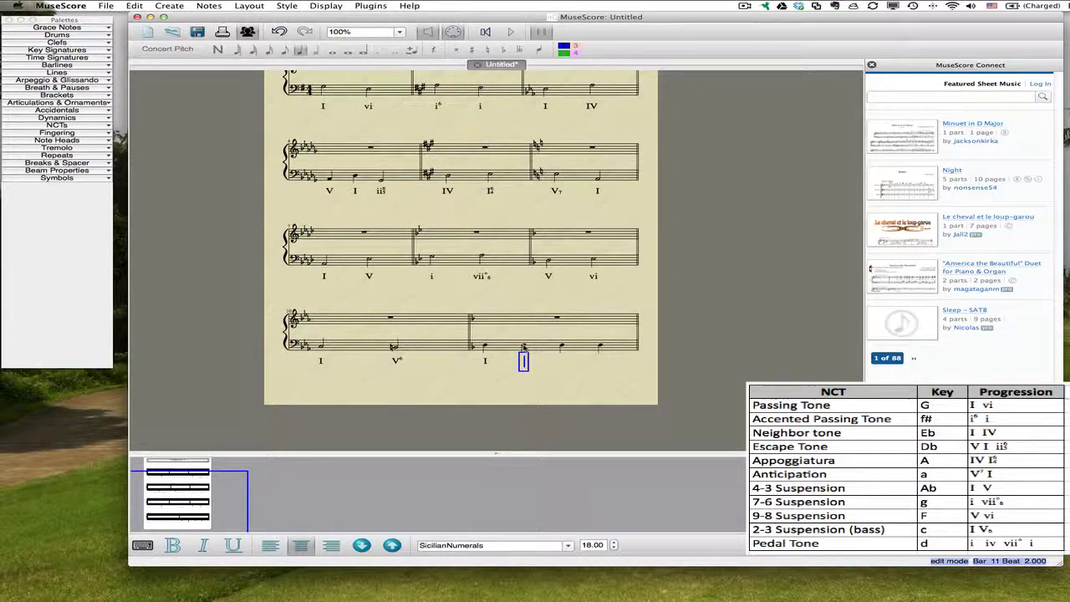
key(Escape)
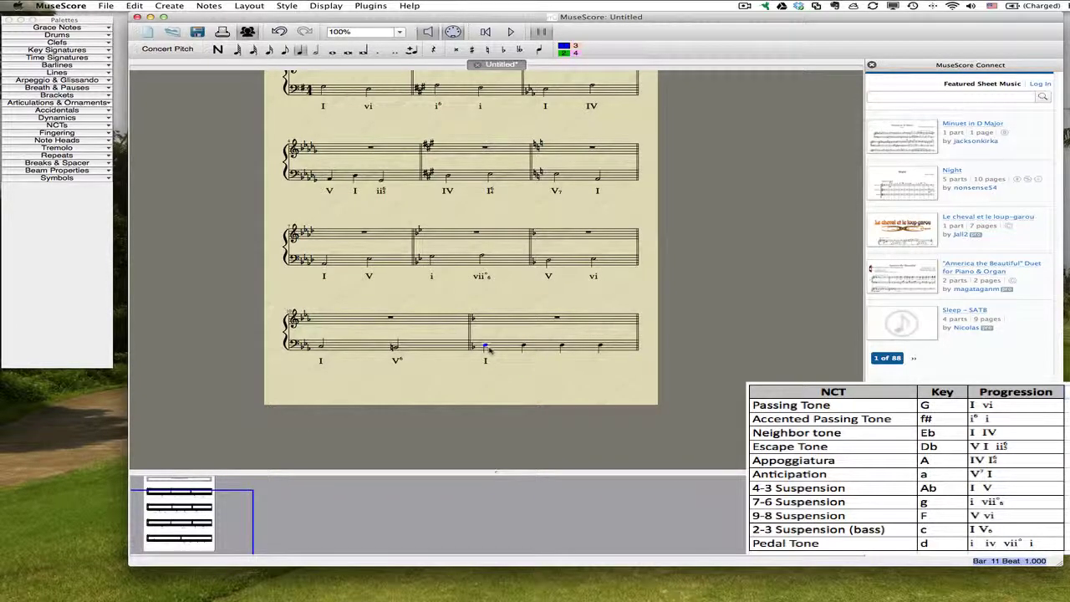
Delete the Roman numeral I under the first bass note of measure 11
click(485, 362)
right_click(485, 364)
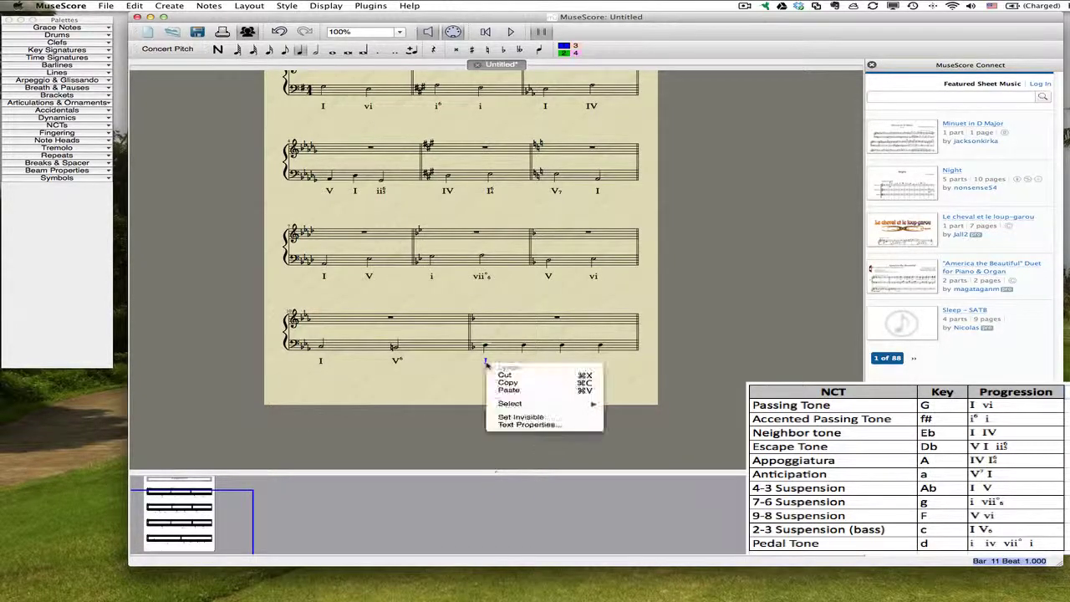
click(466, 380)
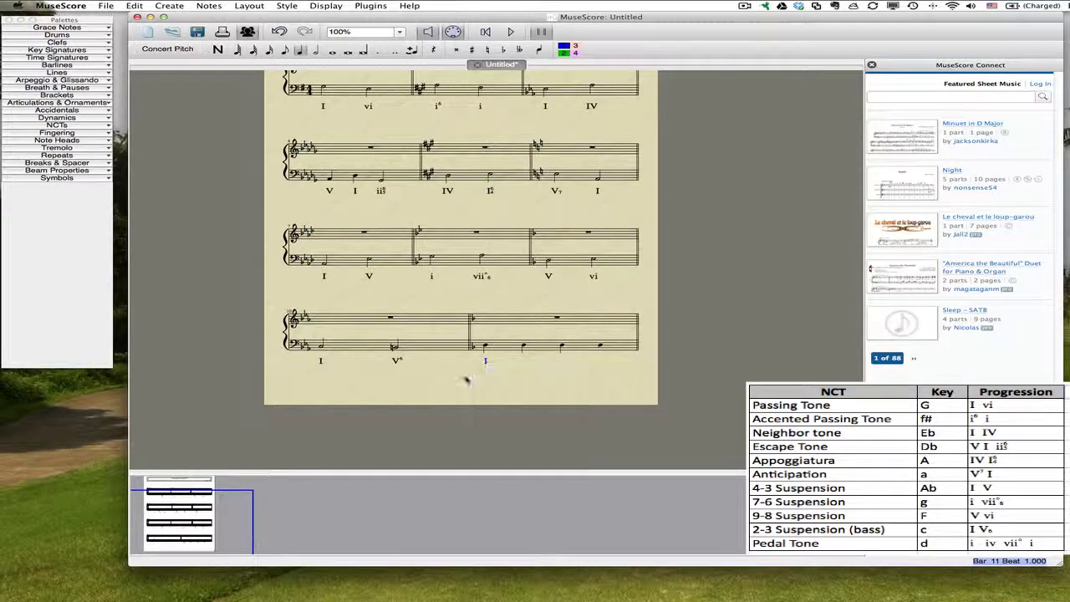
right_click(485, 362)
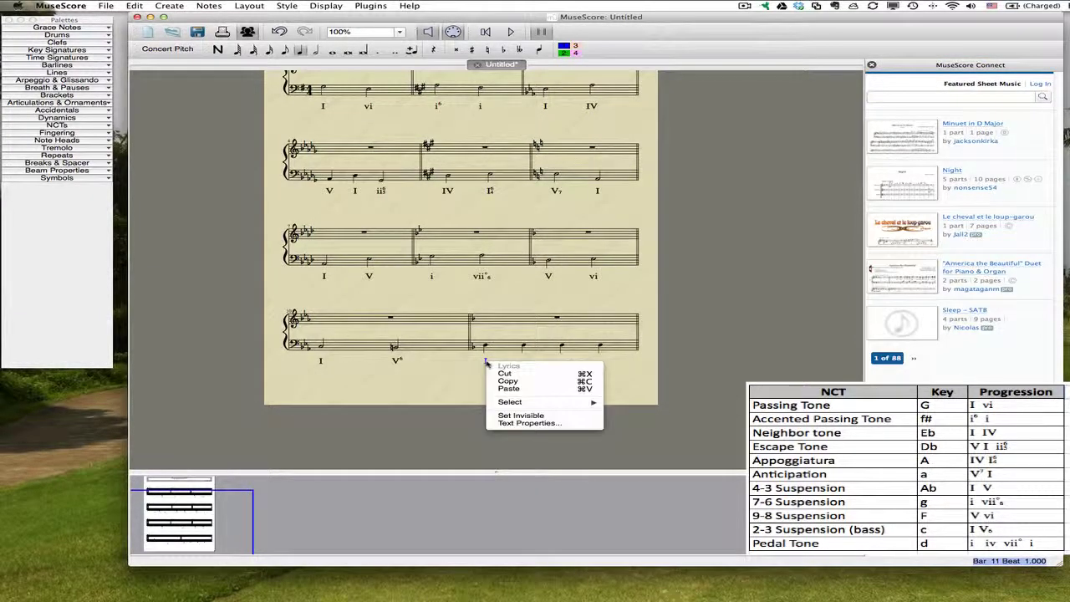
click(408, 352)
key(Delete)
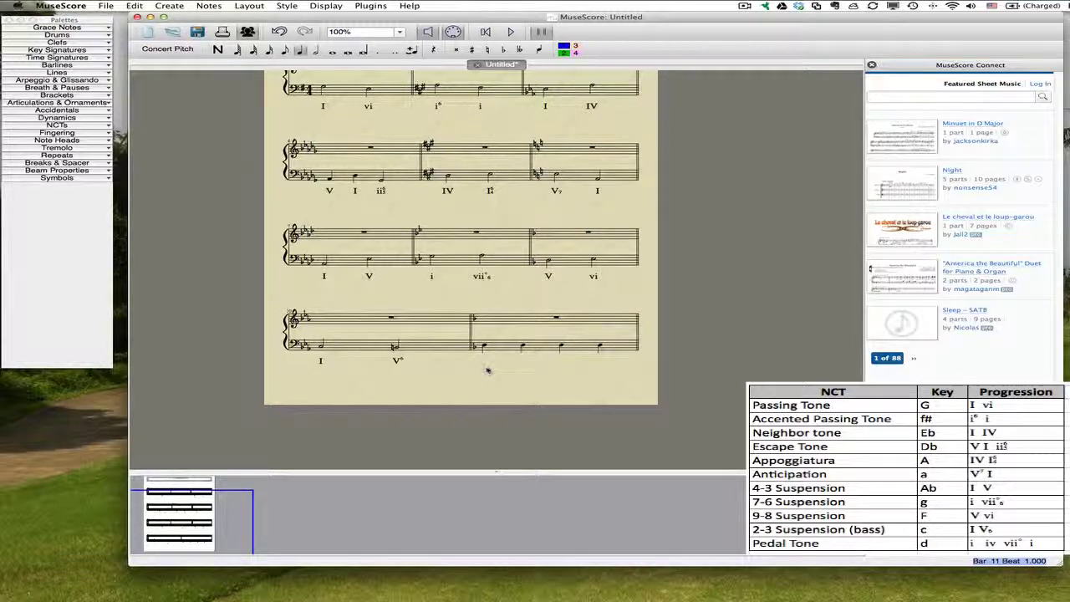
Label the four bass quarter notes of measure 11 with the Roman numerals i, iv, vii° and i
click(483, 345)
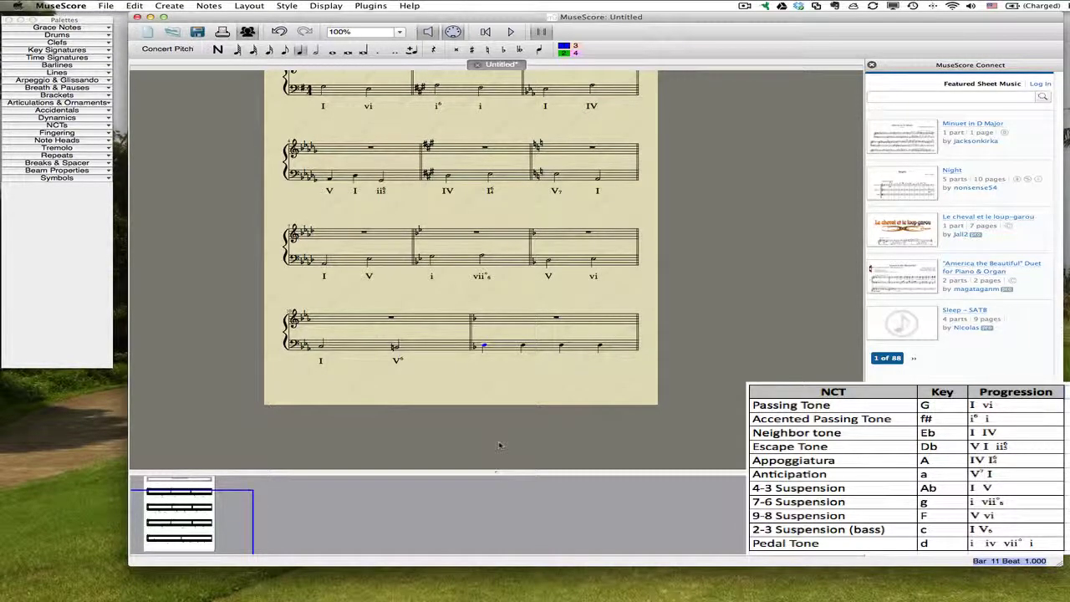
key(ctrl+l)
text(i)
key(space)
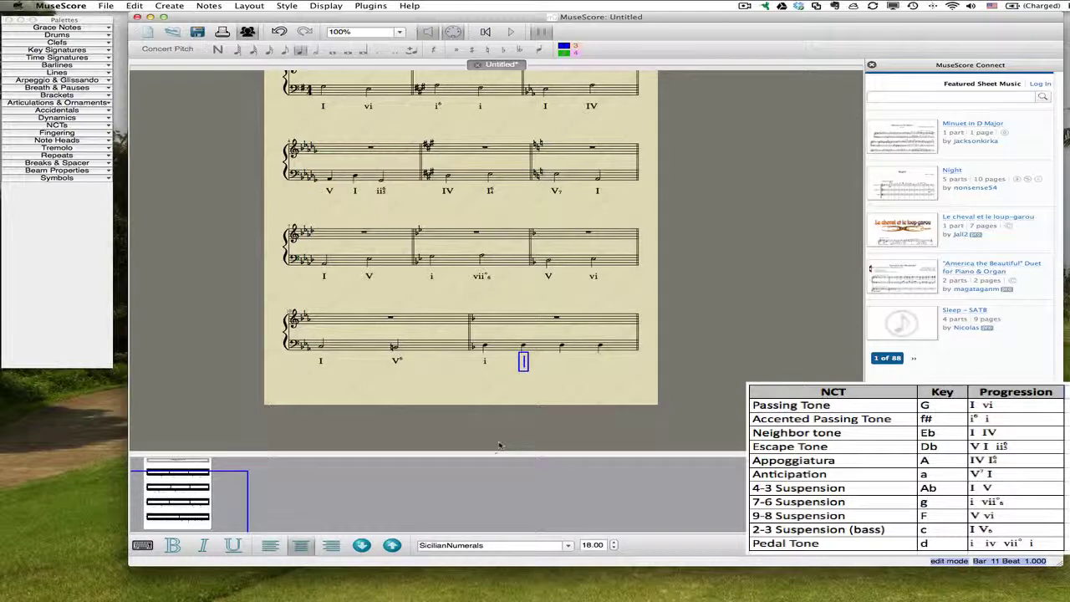
text(iv)
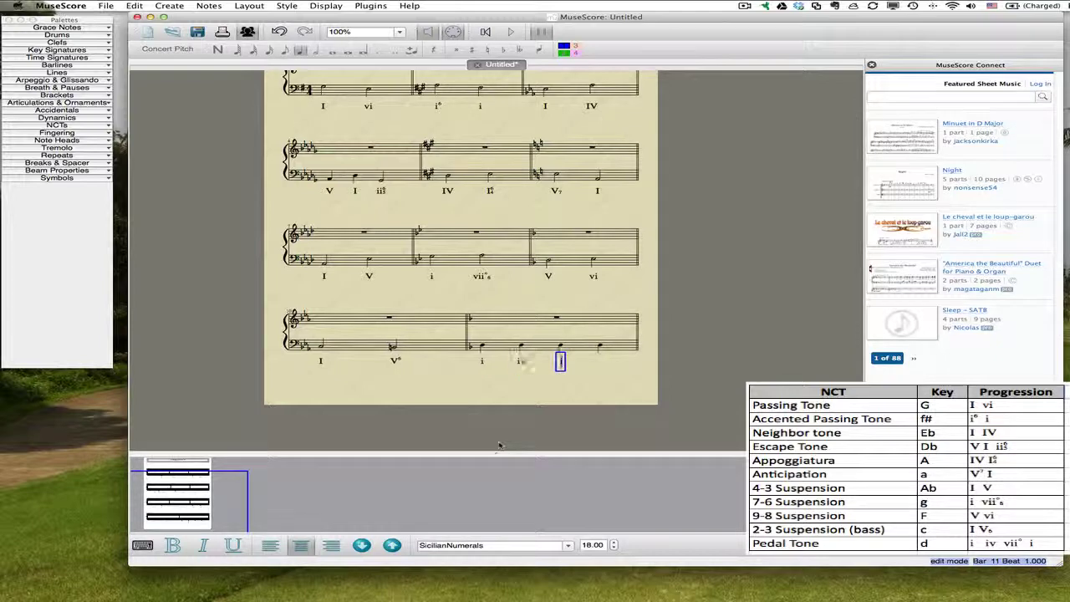
text(viio)
key(space)
text(i)
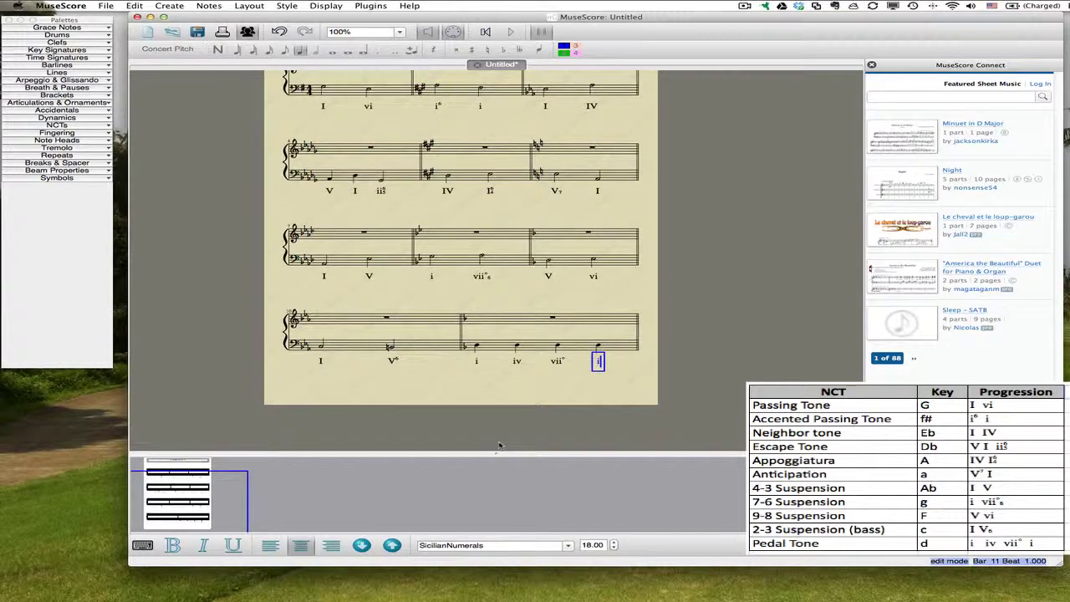
key(Return)
key(Escape)
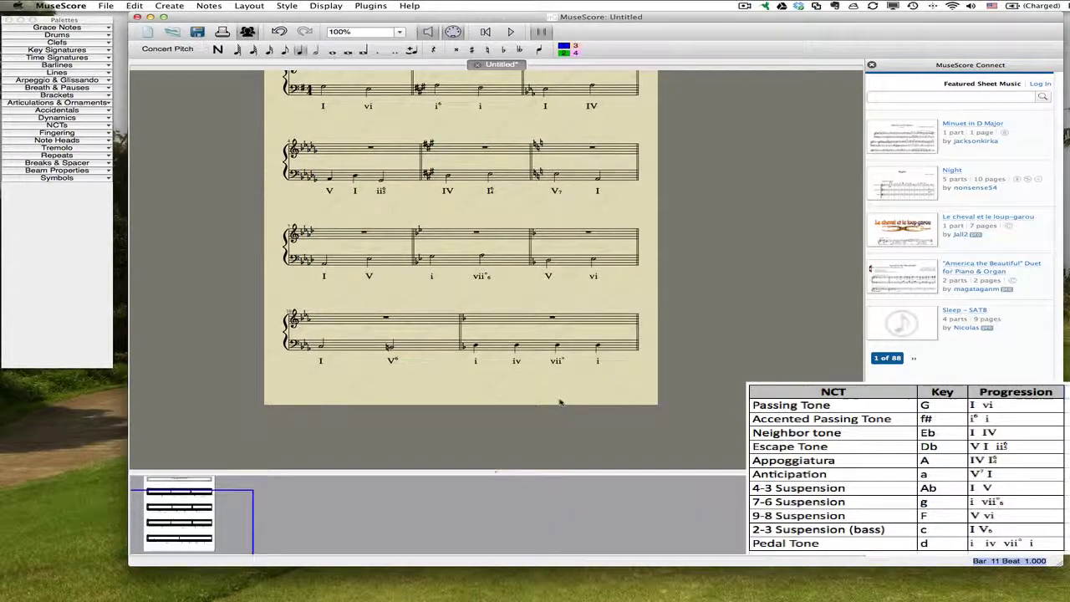
scroll(577, 340, up, 10)
scroll(576, 340, down, 10)
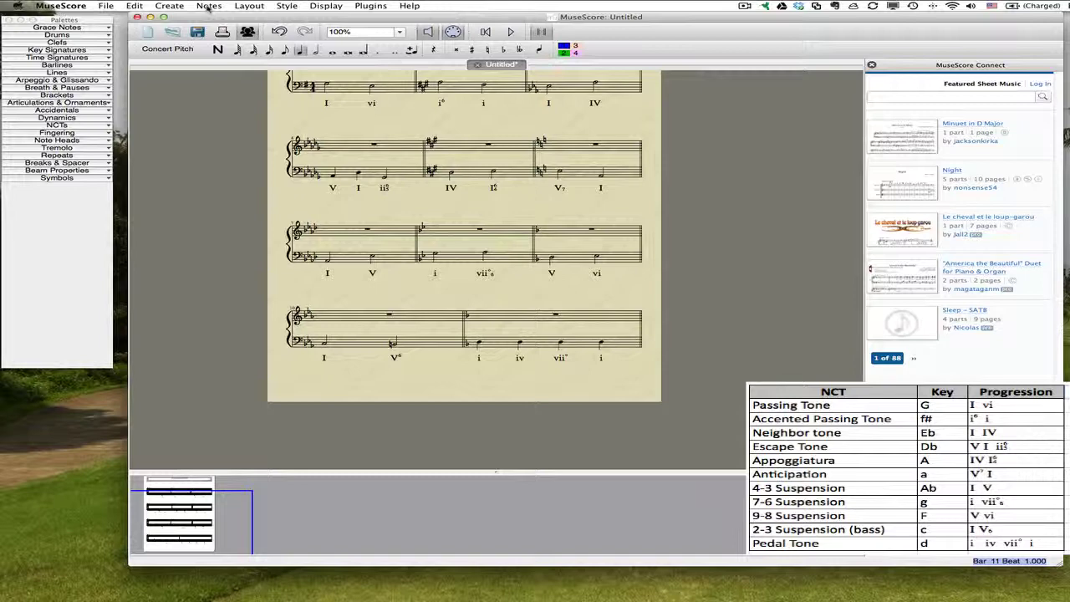
click(169, 6)
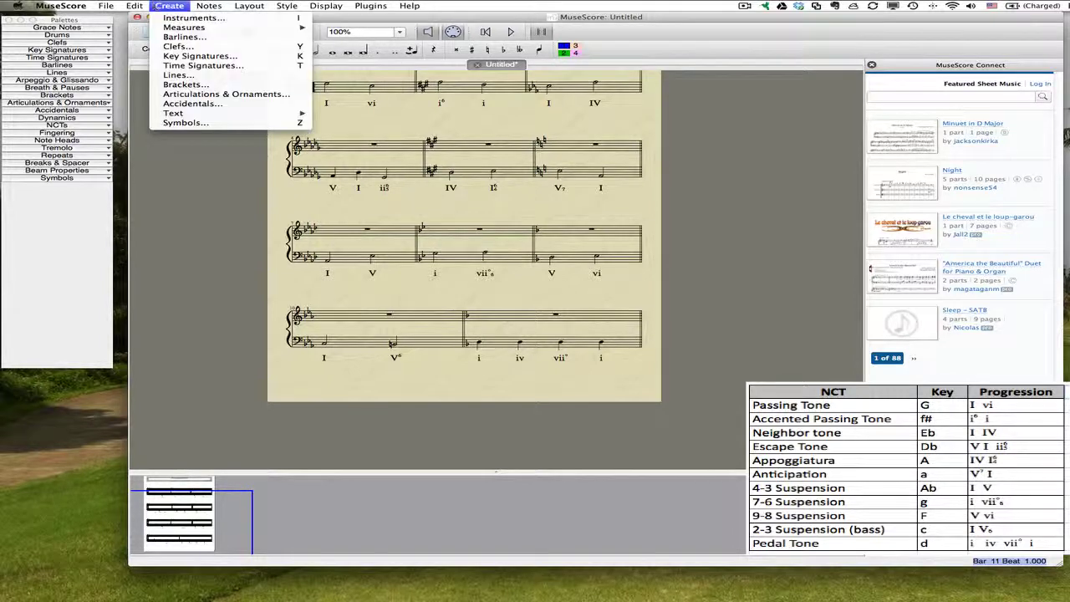
mouse_move(171, 114)
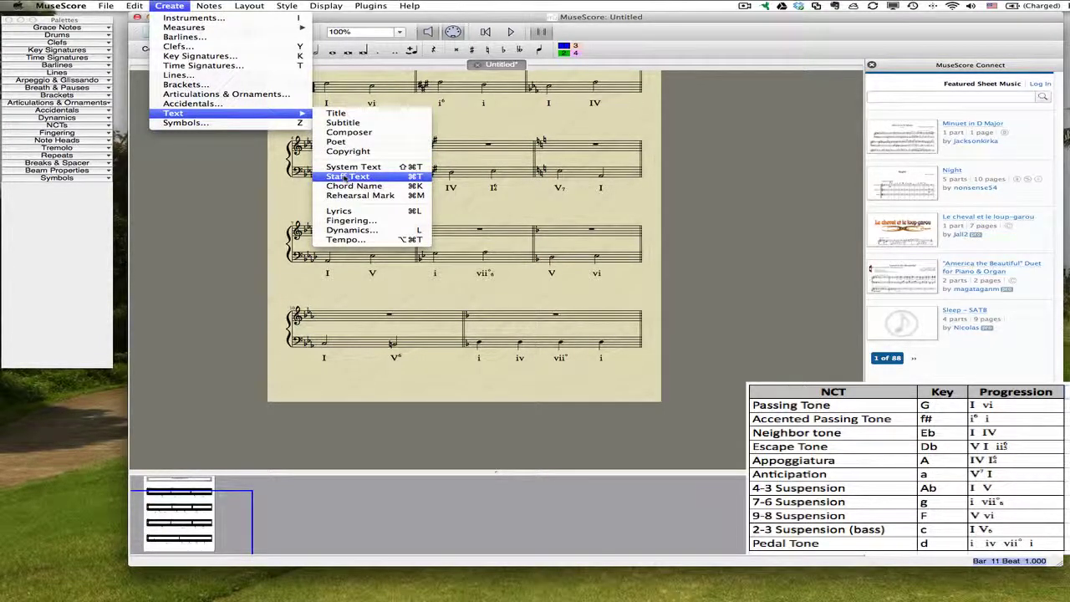
click(345, 176)
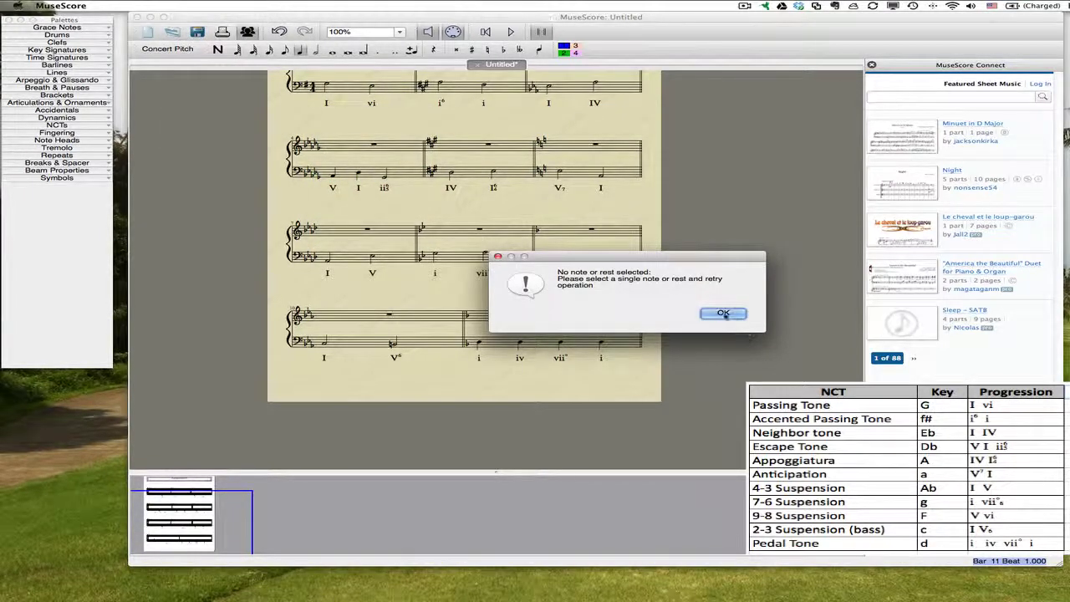
key(Return)
Add the staff text "G:" to measure 1's first bass note and place it just before the Roman numeral I
click(326, 85)
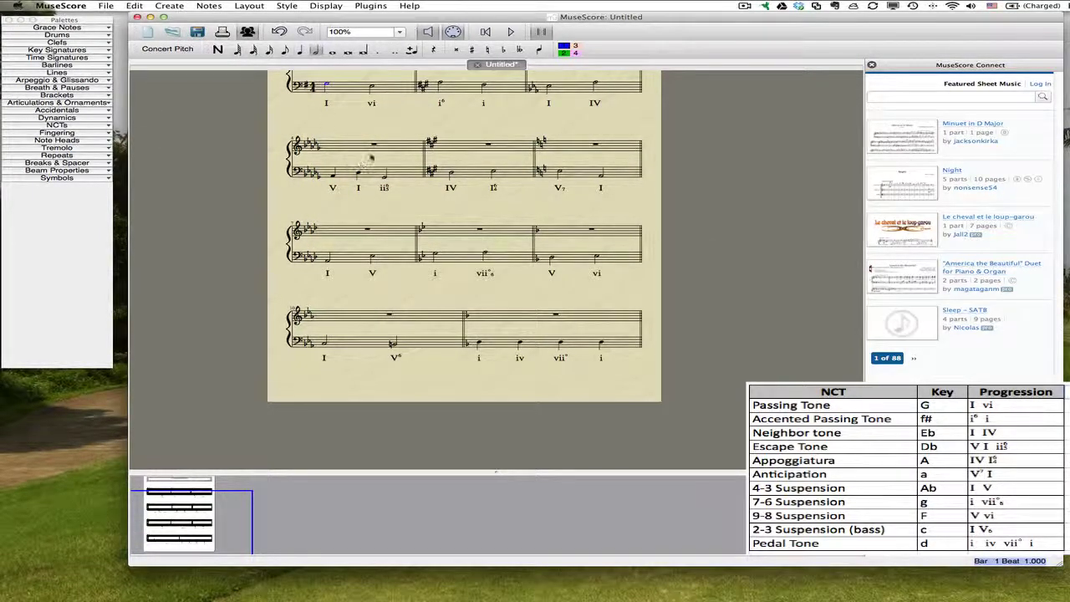
click(169, 6)
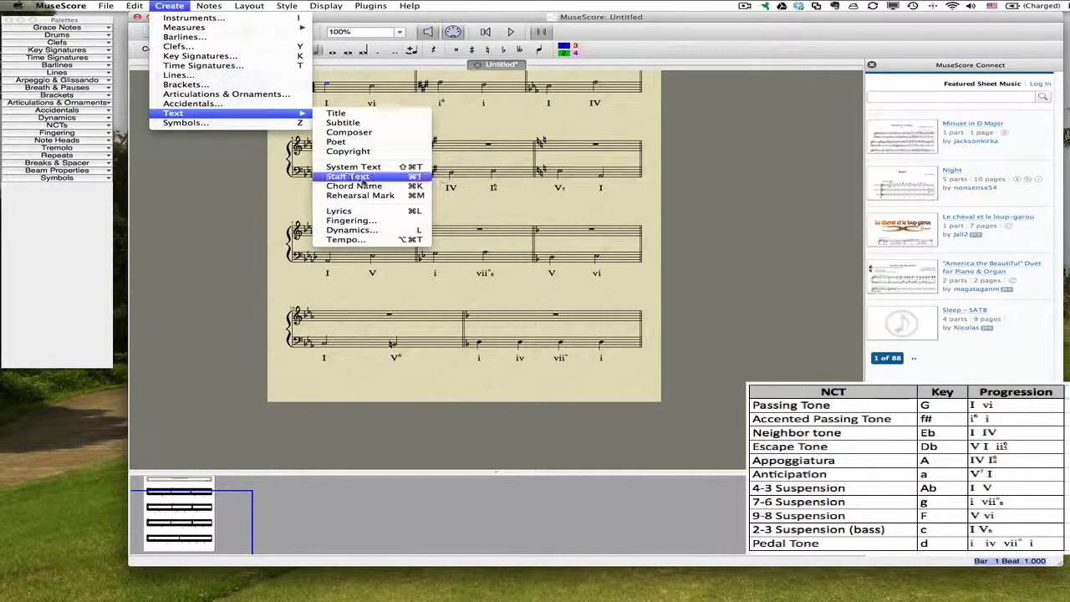
click(363, 178)
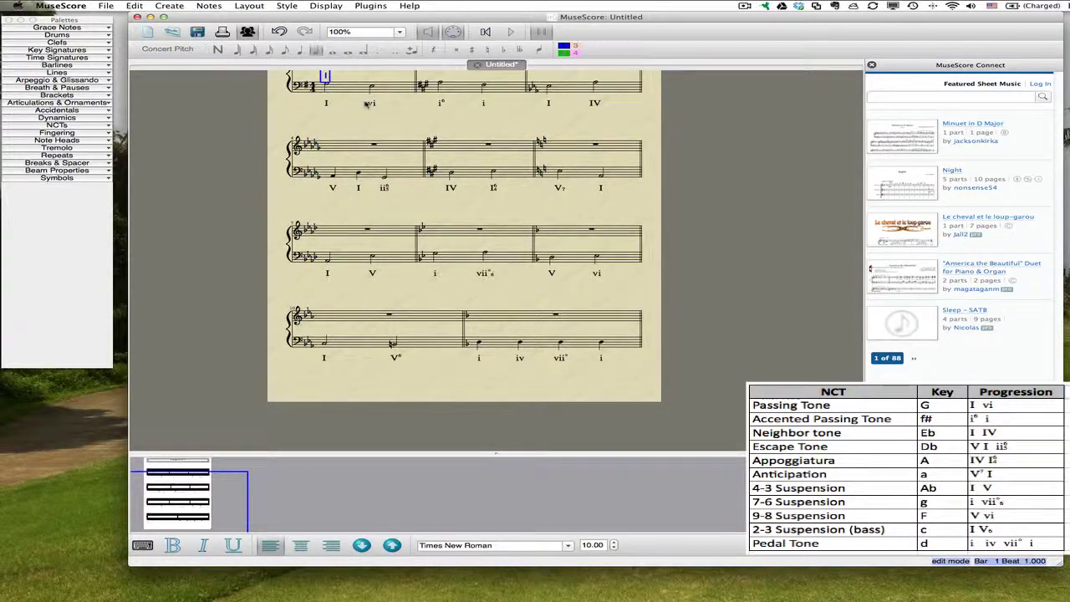
scroll(360, 102, up, 1)
text(G)
key(Escape)
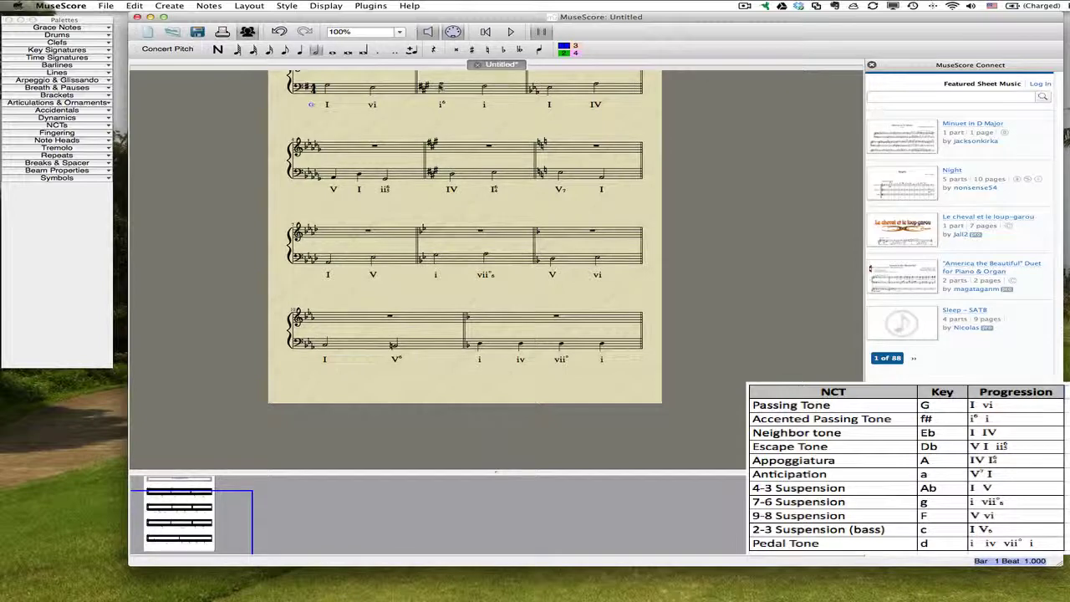
Add the staff text "f#:" to the first bass note of measure 2
click(442, 87)
key(super+t)
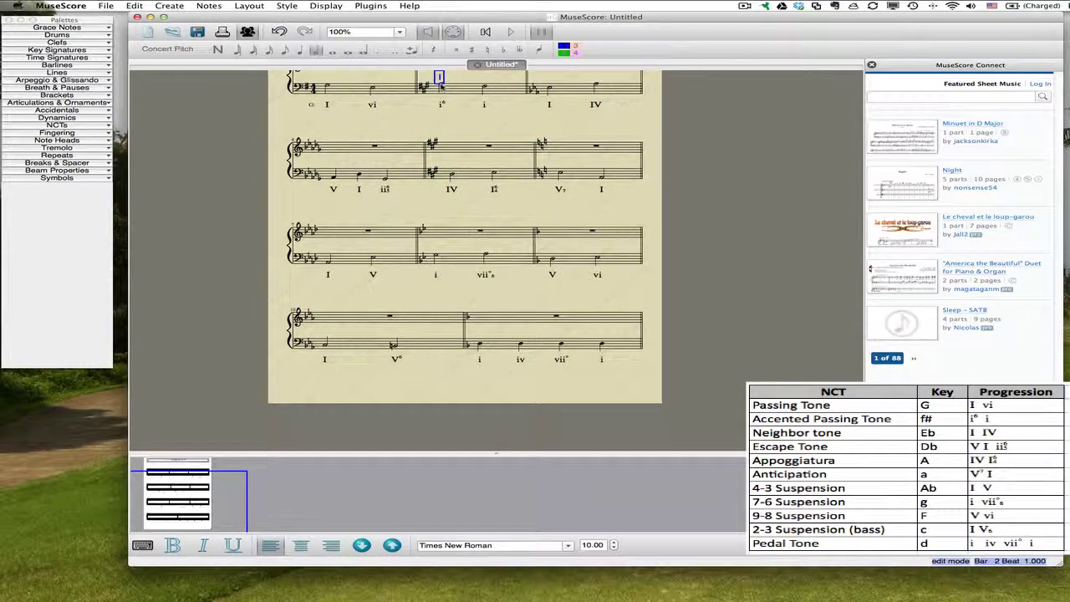
text(f)
scroll(442, 87, left, 3)
scroll(496, 131, down, 2)
scroll(505, 121, up, 15)
scroll(505, 126, down, 8)
scroll(507, 133, down, 2)
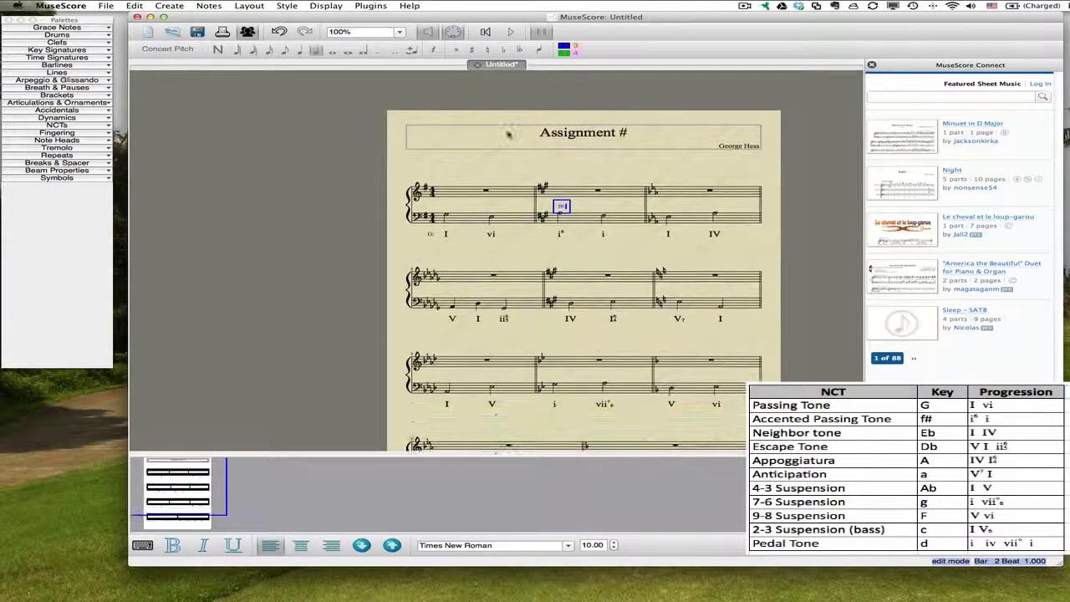
key(Escape)
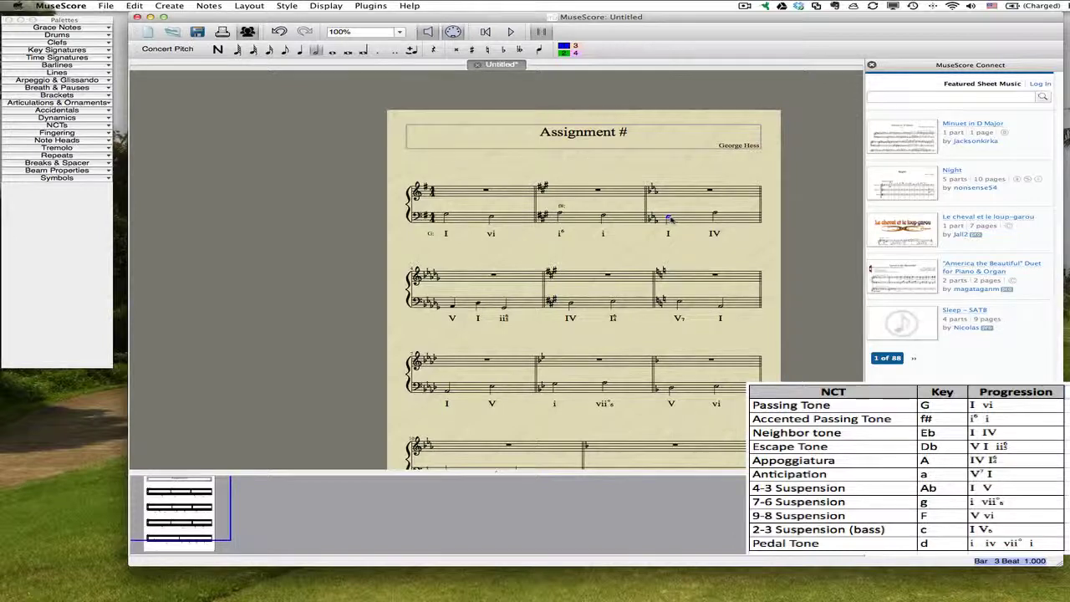
Add the staff text "Eb:" to the first bass note of measure 3
key(ctrl+t)
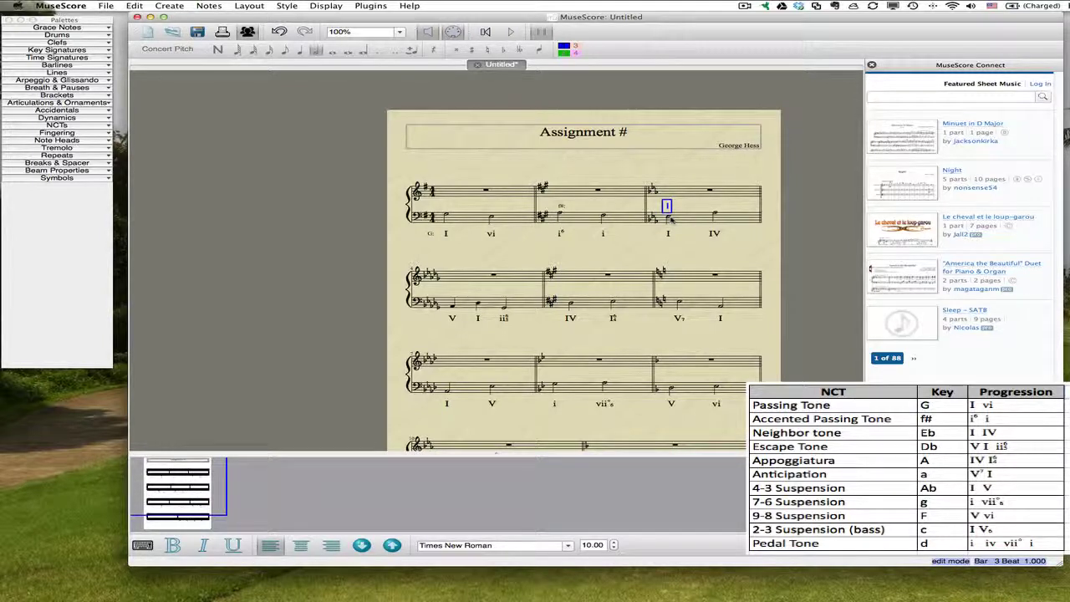
text(Eb:)
key(Escape)
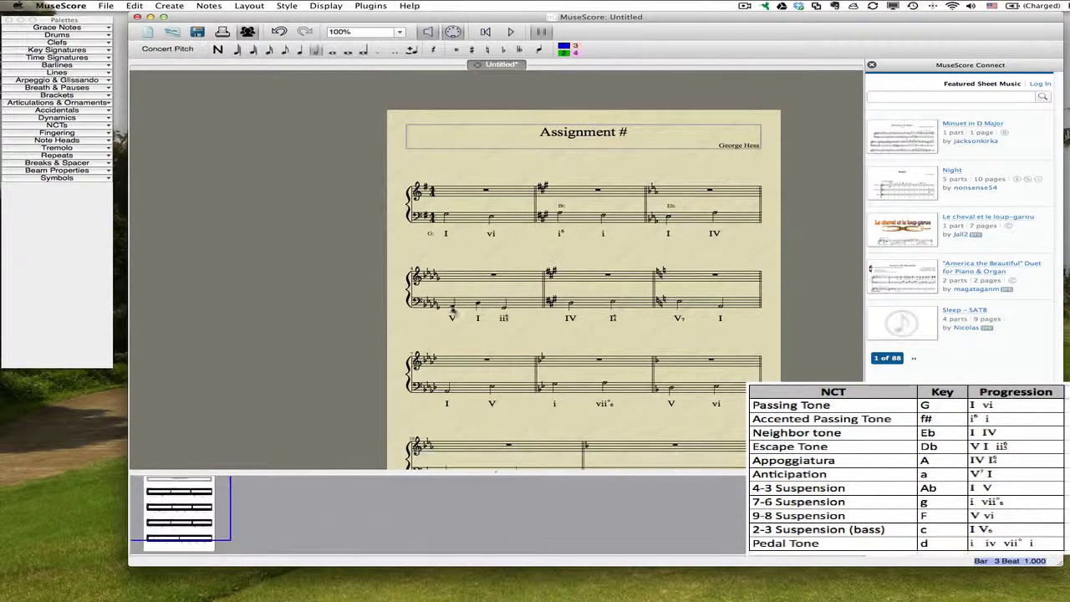
Add the staff text "Db:" to the first bass note of measure 4 and "A:" to the first bass note of measure 5
click(452, 306)
key(super+t)
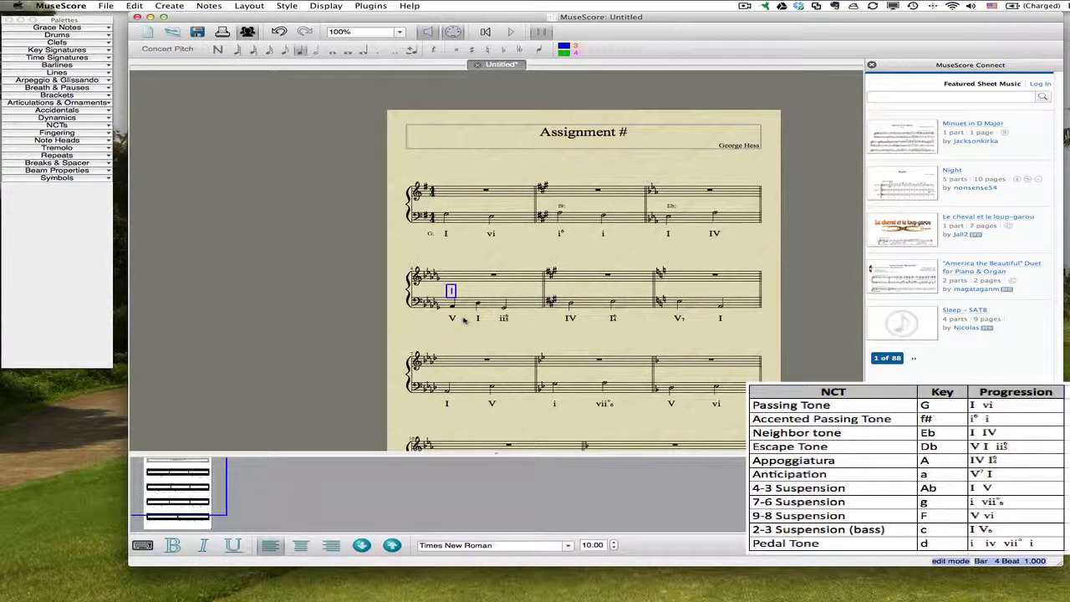
text(Db:)
key(Escape)
click(571, 304)
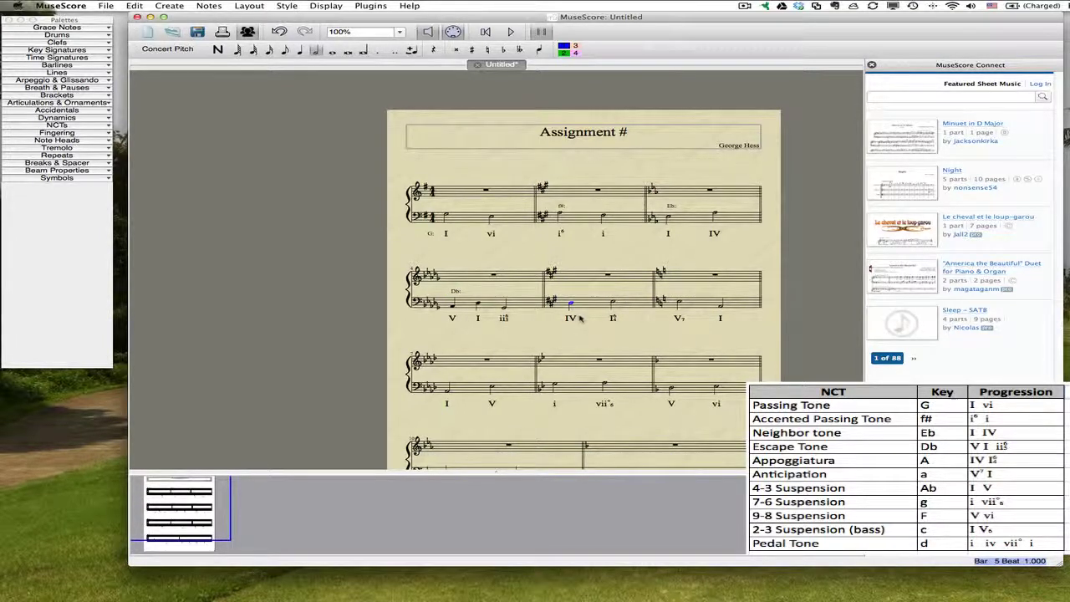
key(ctrl+t)
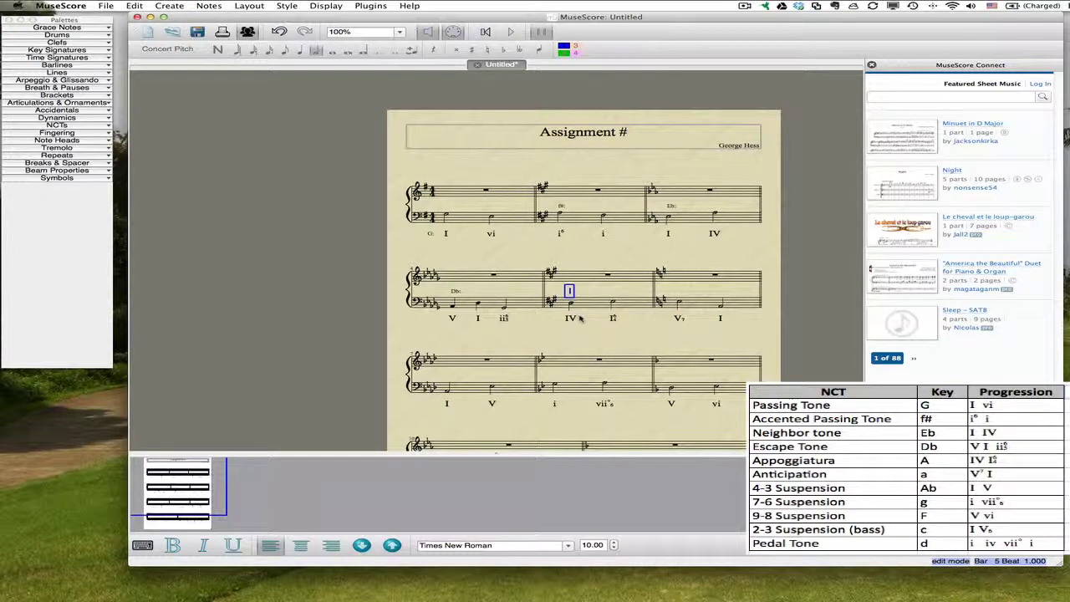
text(A:)
key(Escape)
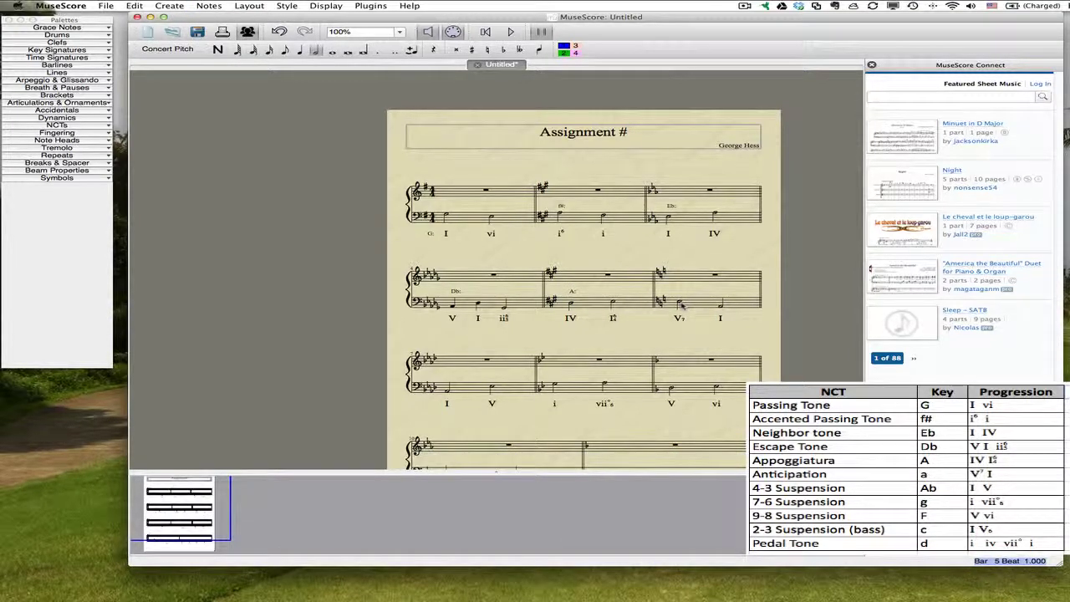
Add the staff text "a:" to the first bass note of measure 6 and "Ab:" to the first bass note of measure 7
key(ctrl+t)
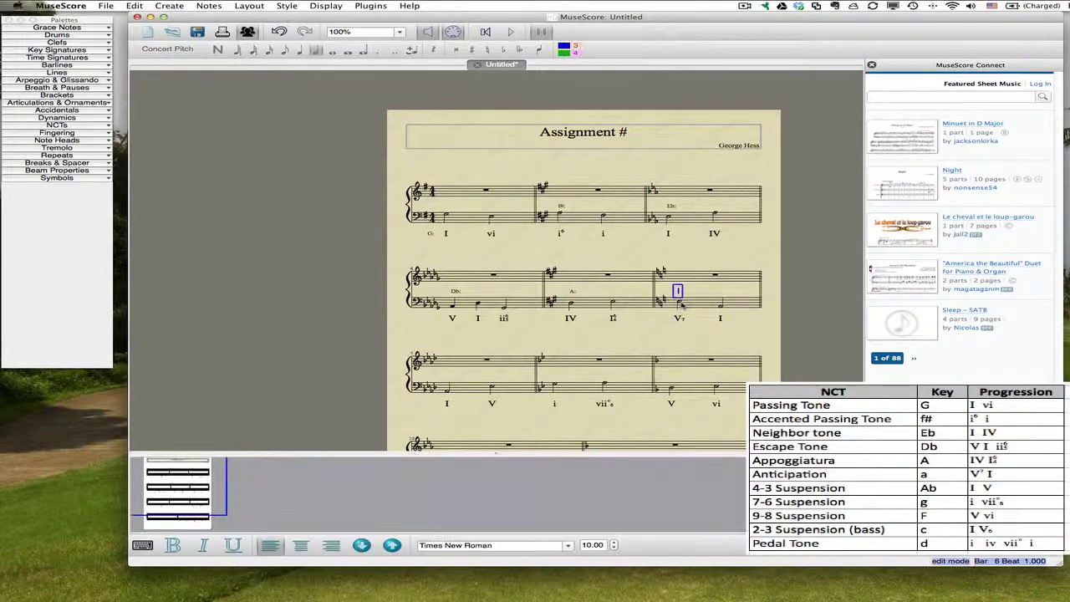
text(a:)
key(Escape)
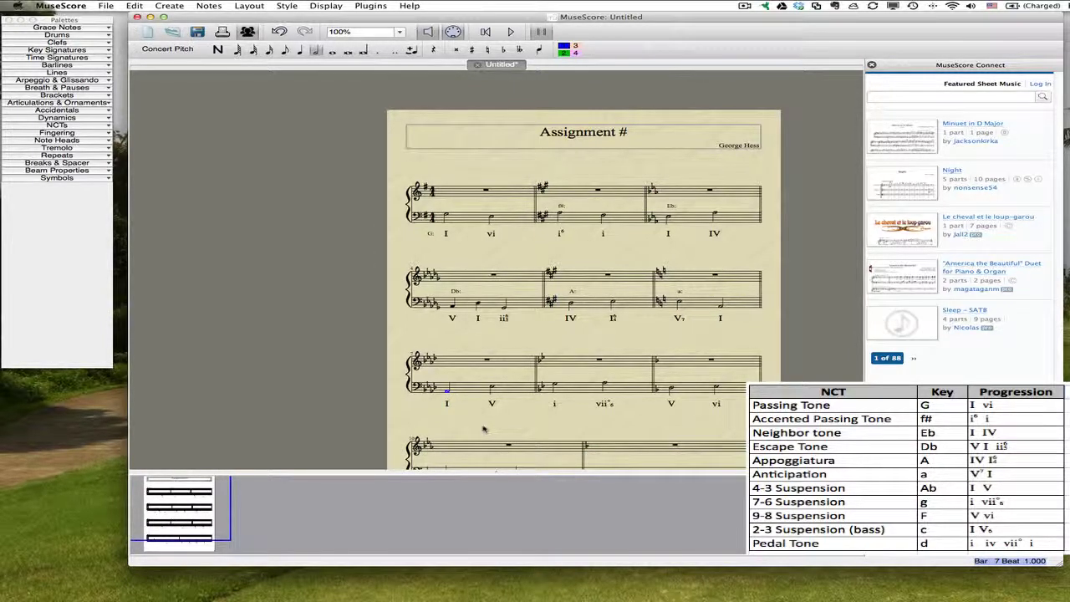
key(super+t)
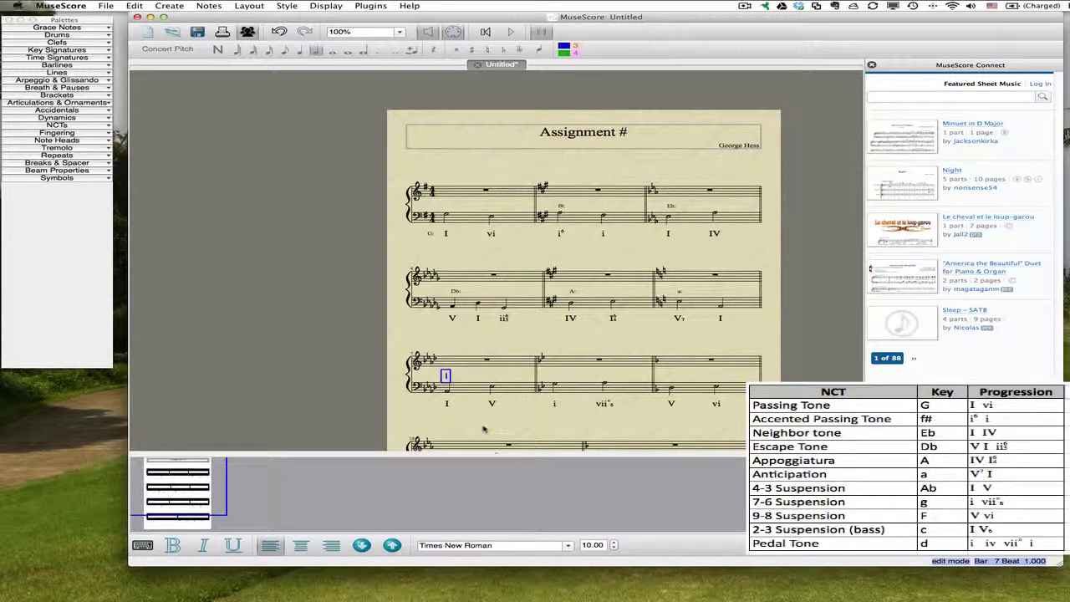
text(Ab:)
key(Escape)
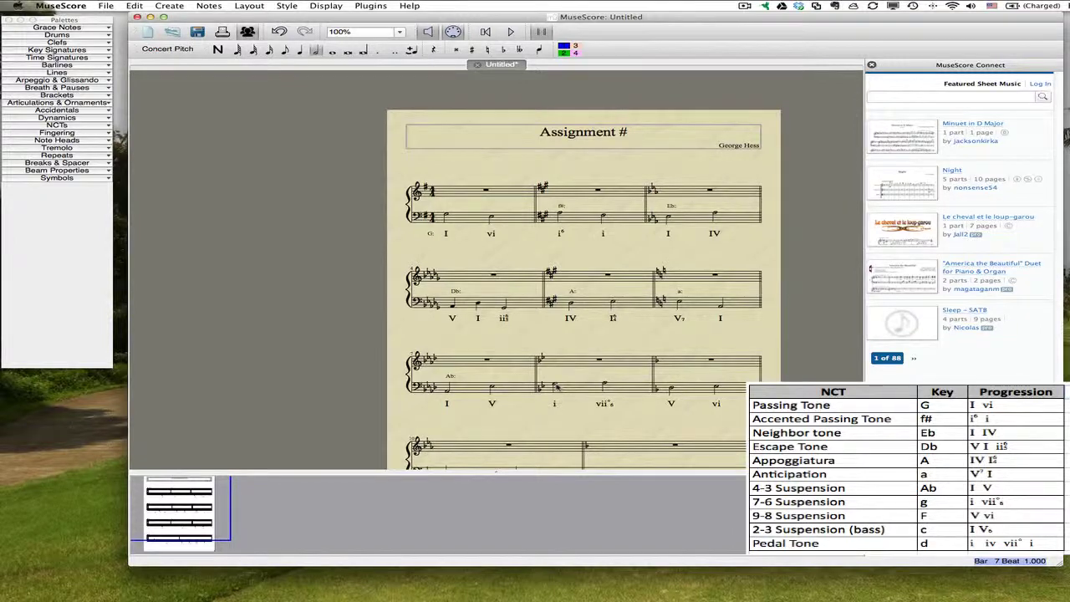
key(super+t)
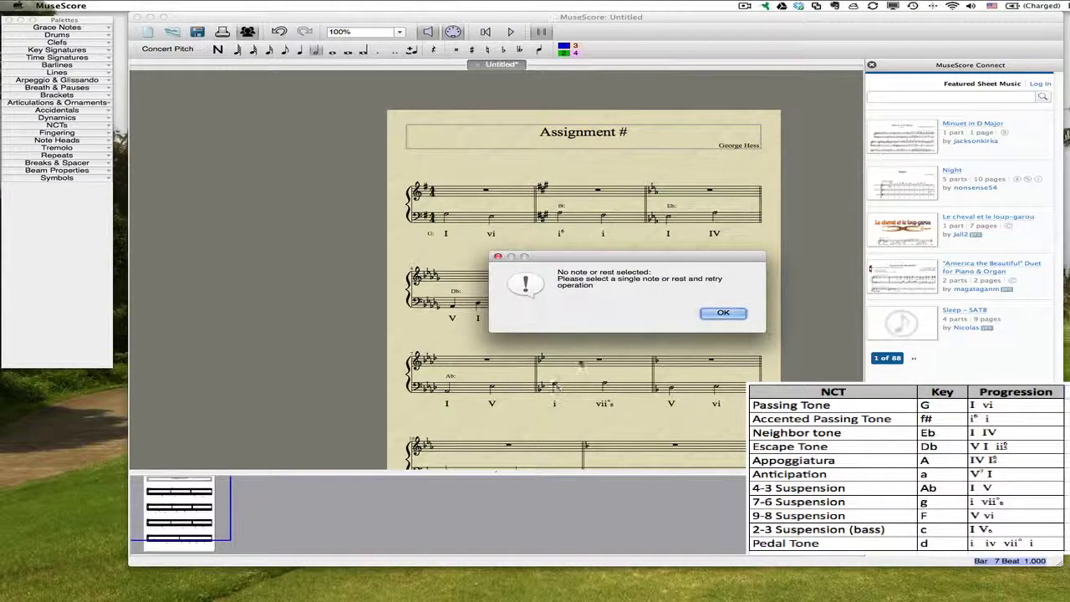
key(Return)
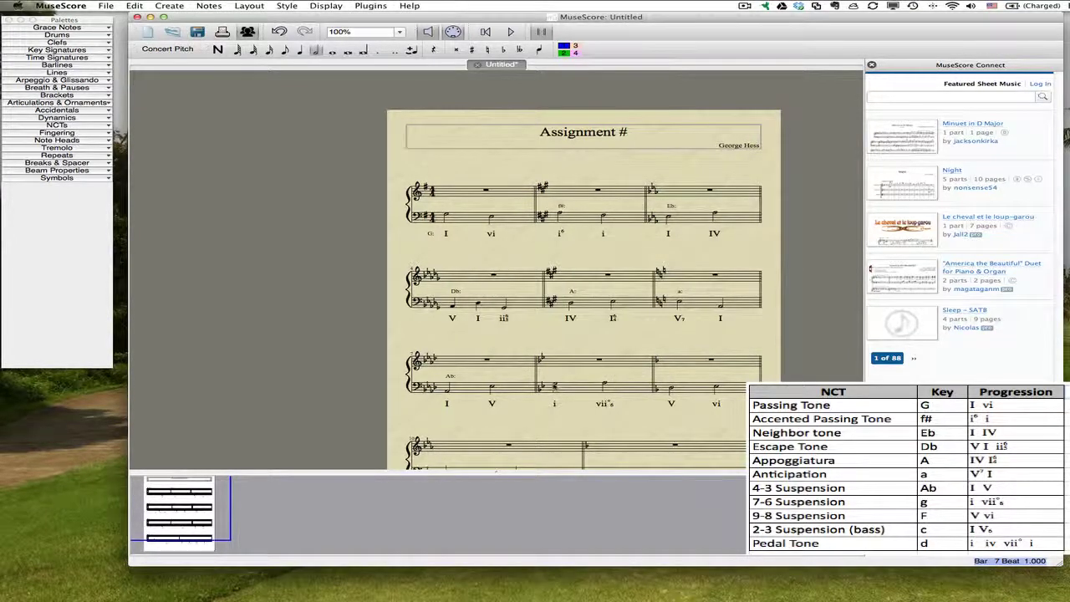
click(553, 383)
key(n)
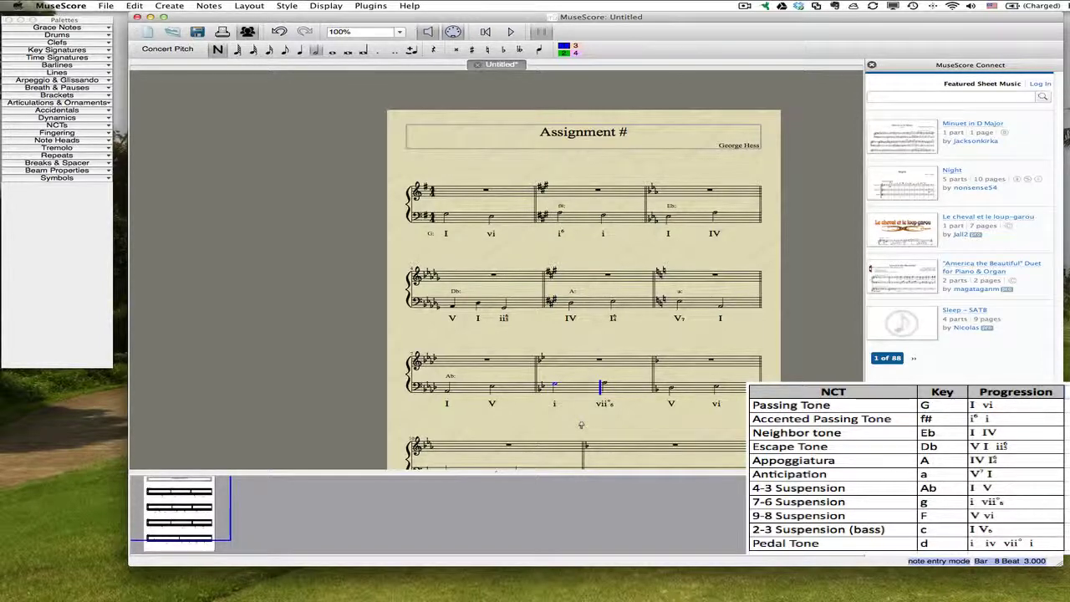
key(Left)
key(Escape)
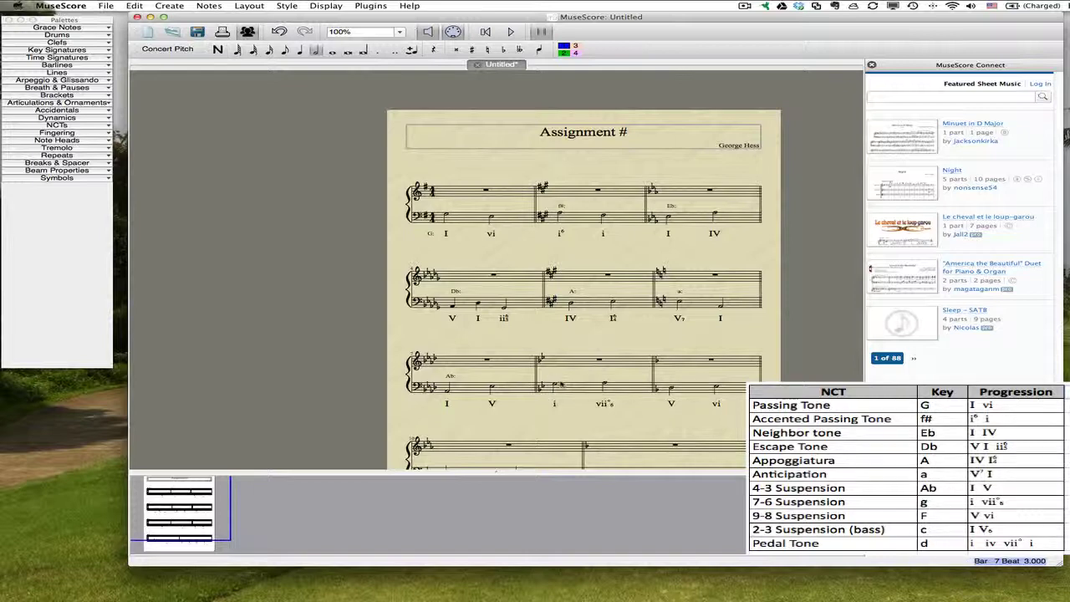
Add the staff text "g:" to the first bass note of measure 8
click(554, 385)
key(super+t)
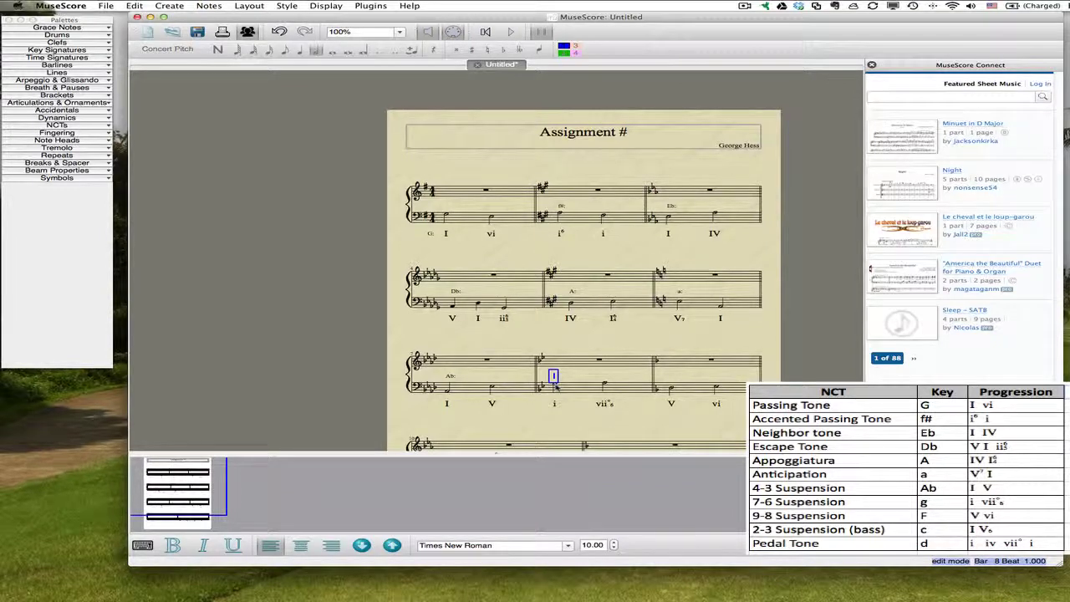
text(#1)
key(BackSpace)
key(Tab)
key(BackSpace)
key(BackSpace)
key(BackSpace)
key(BackSpace)
key(Escape)
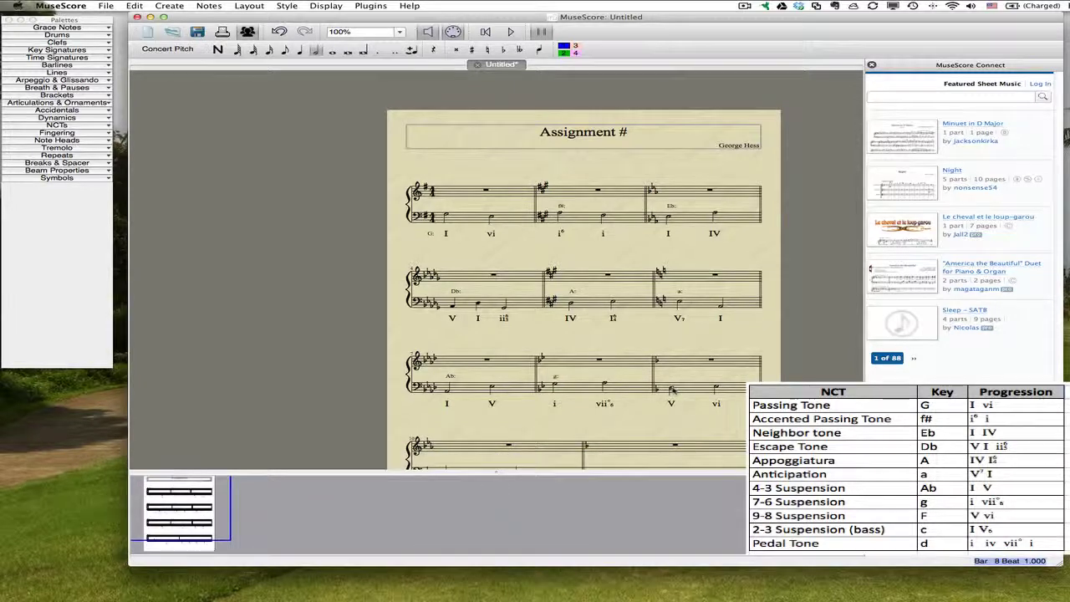
Add the staff text "F:" to the first bass note of measure 9 and "c:" to the first bass note of measure 10
click(671, 389)
key(super+t)
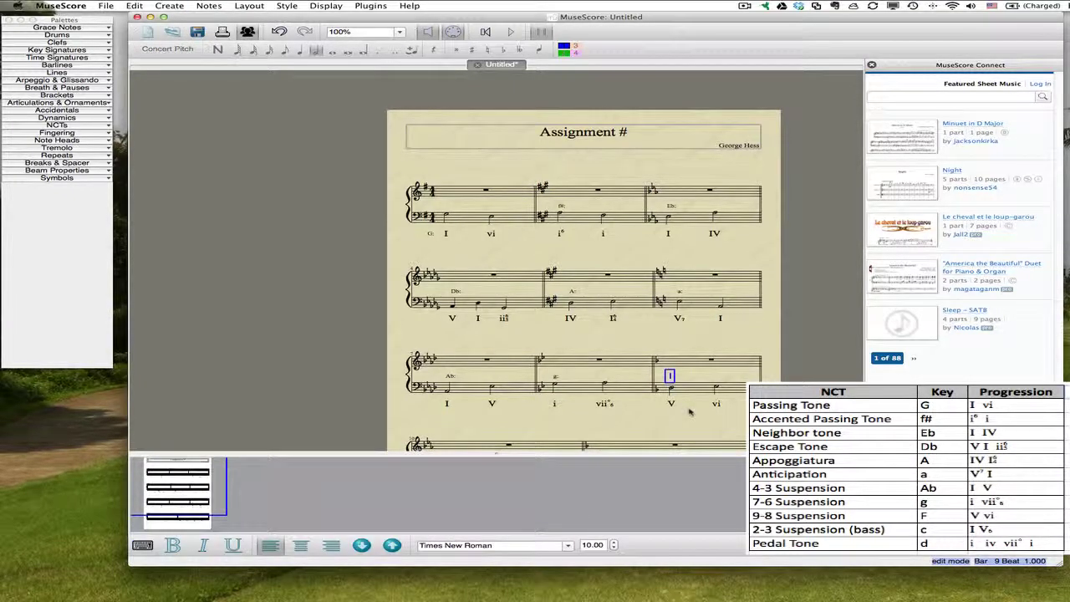
text(F:)
scroll(680, 408, down, 5)
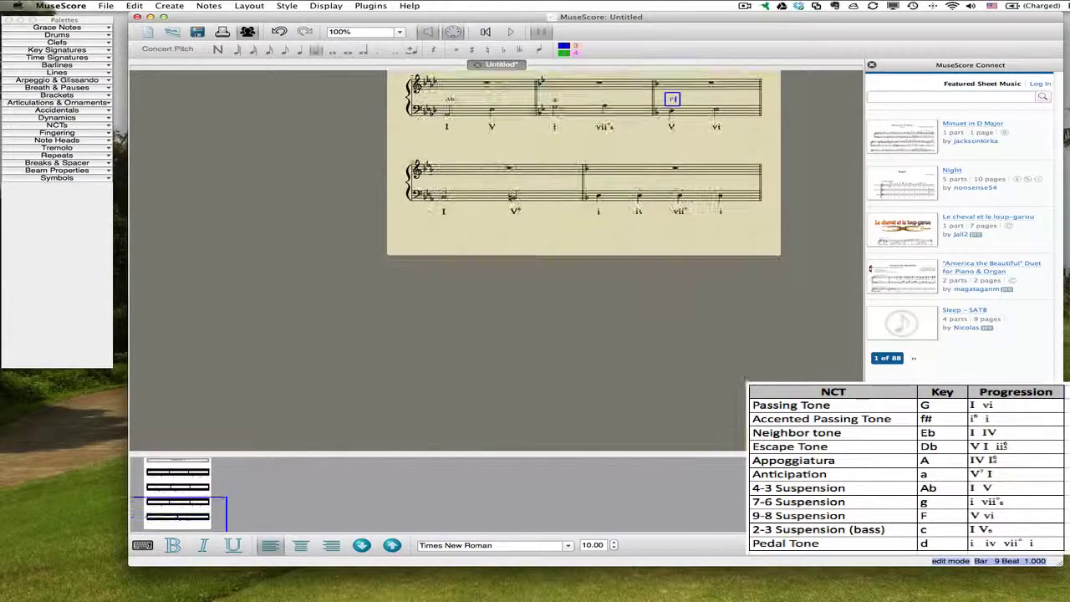
click(443, 197)
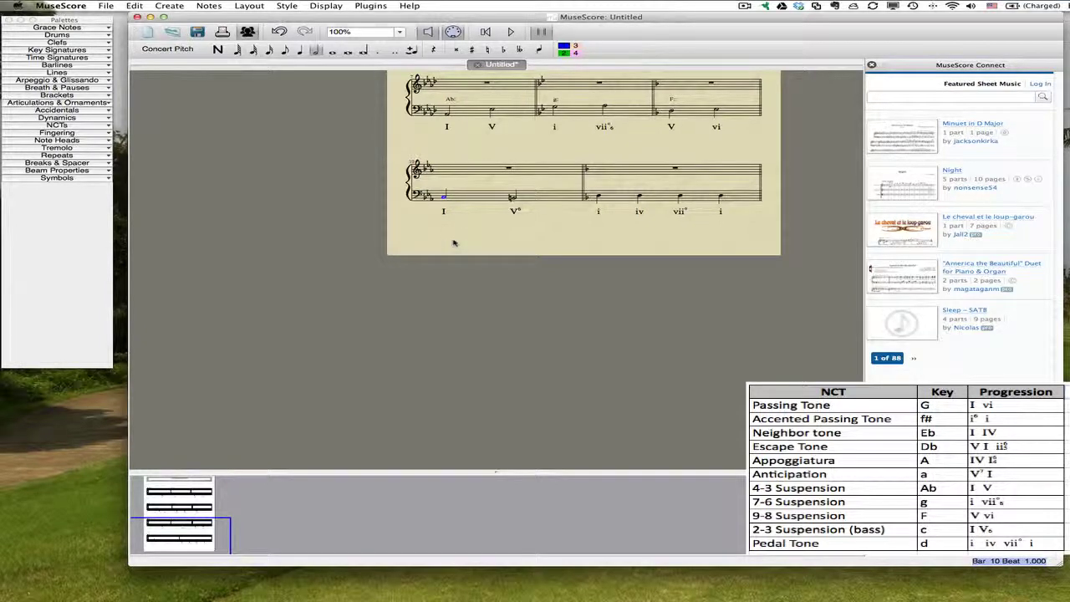
key(super+t)
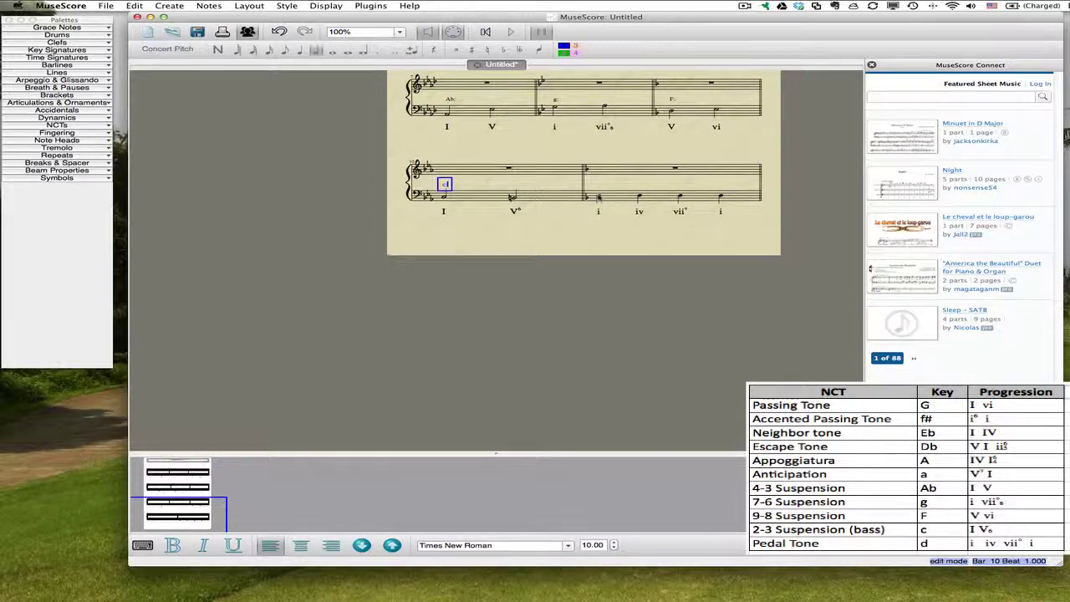
click(614, 235)
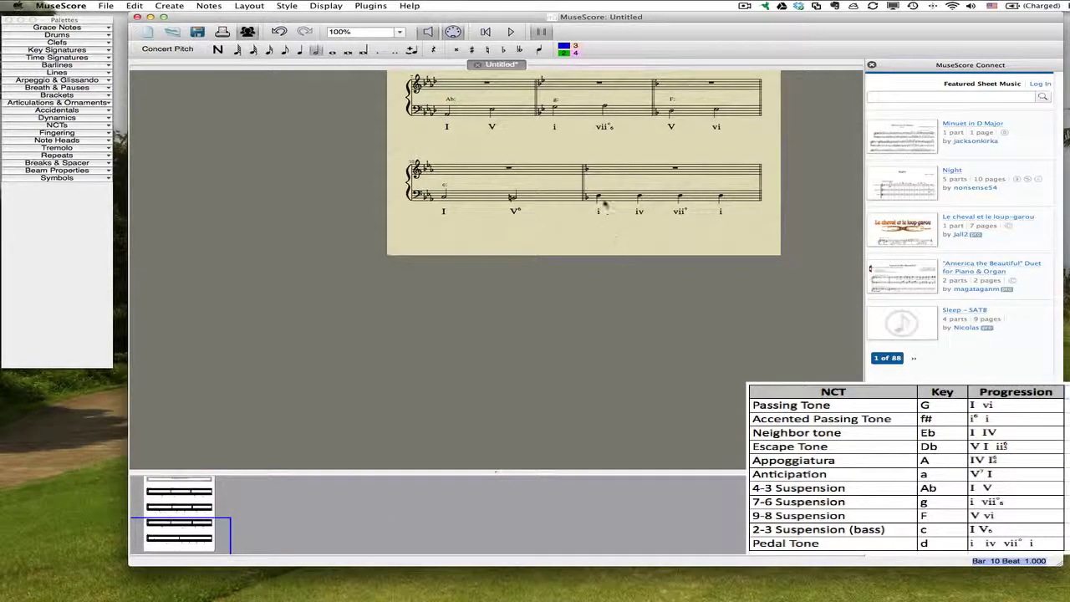
Add the staff text "d:" to the first bass note of measure 11 and place it just before the Roman numeral i
click(598, 196)
key(super+t)
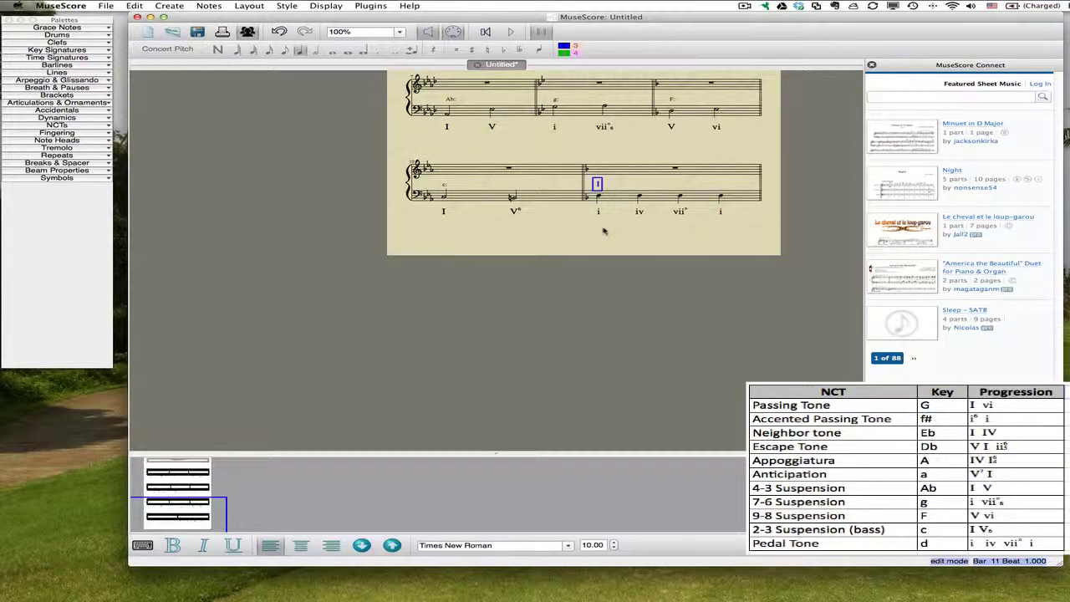
text(d:)
click(584, 239)
drag(597, 187, 584, 215)
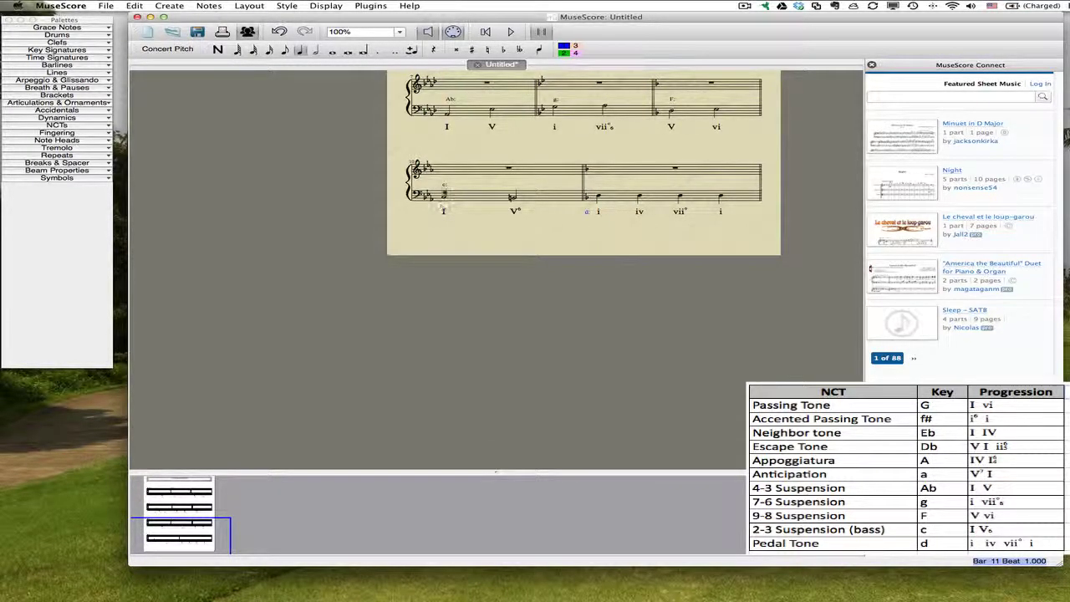
Move the key labels c:, F:, g: and Ab: down beside the first Roman numeral of their measures
drag(445, 185, 429, 213)
drag(673, 100, 657, 127)
drag(555, 101, 540, 127)
drag(450, 99, 429, 127)
Move the key labels a:, A:, Db:, Eb: and f#: down beside the first Roman numeral of their measures
scroll(699, 151, up, 5)
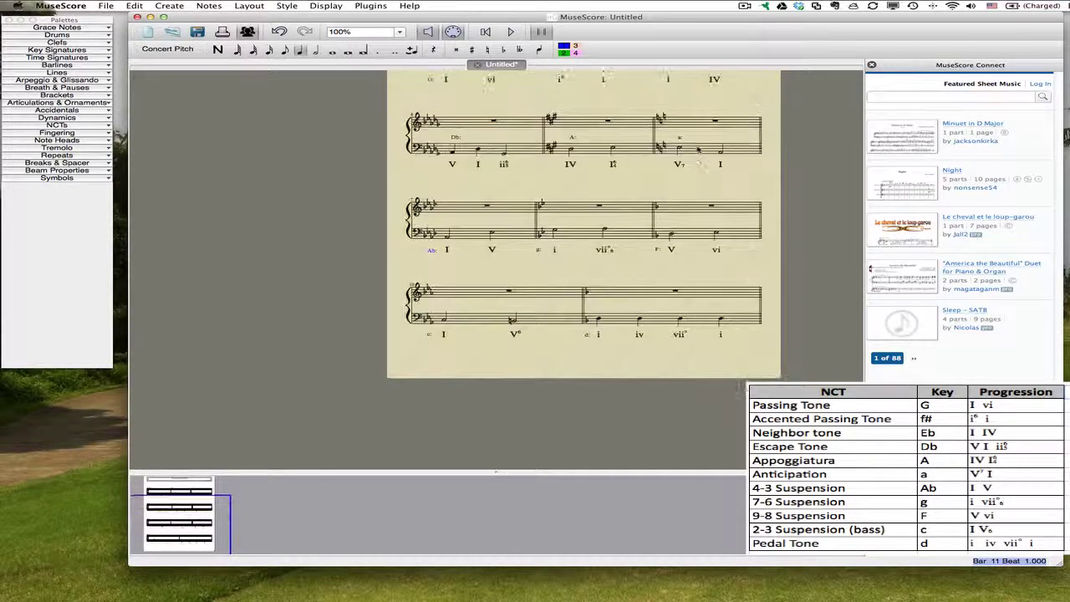
drag(678, 140, 663, 165)
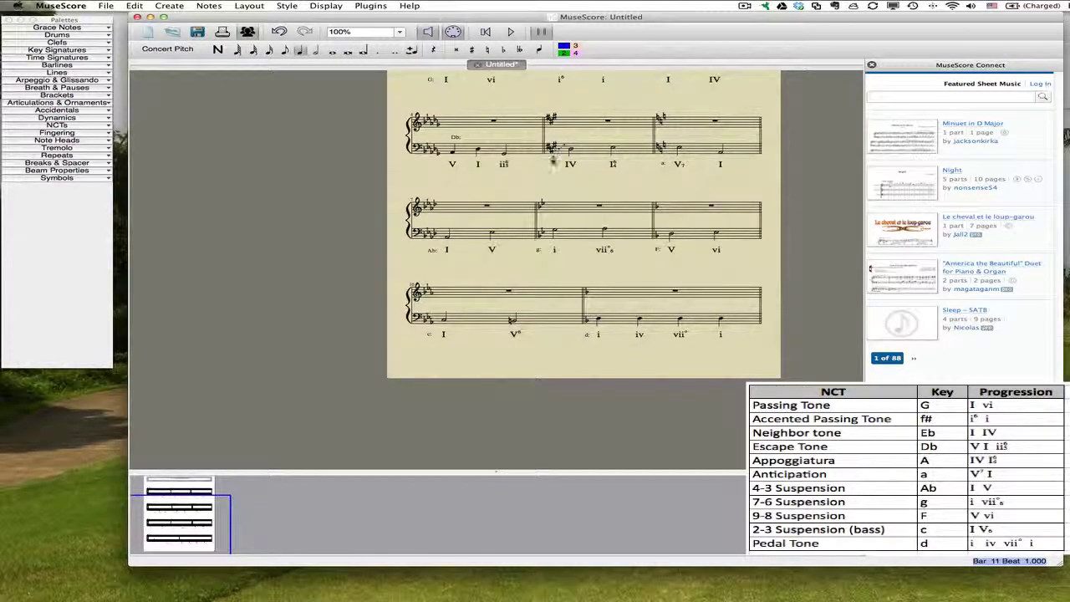
drag(455, 138, 431, 167)
scroll(675, 172, up, 3)
drag(677, 183, 654, 211)
drag(562, 184, 544, 213)
click(568, 221)
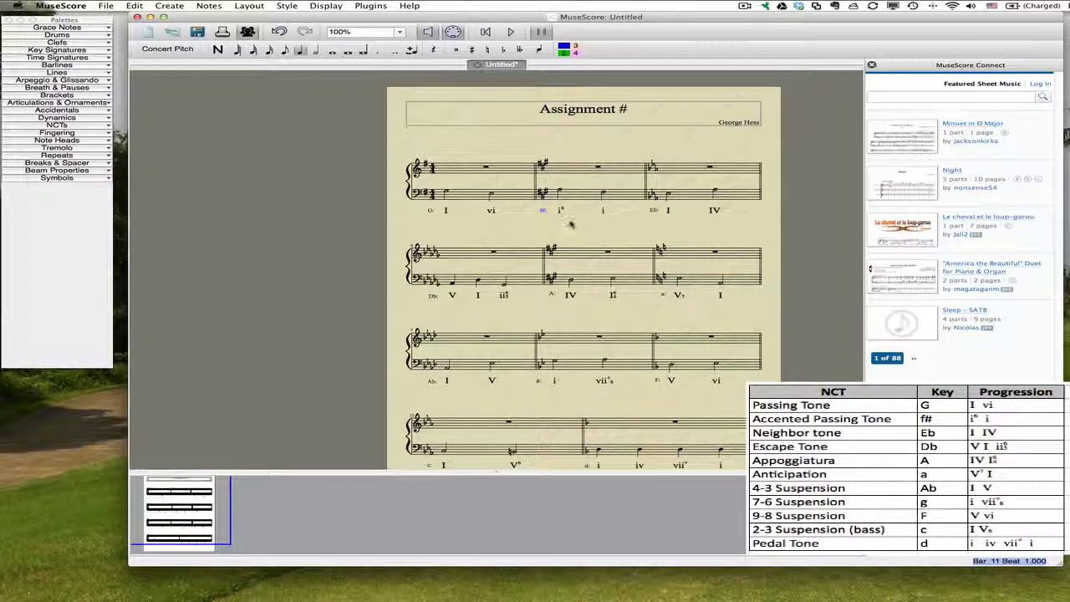
Set the font size of the Staff text style to 12
click(287, 6)
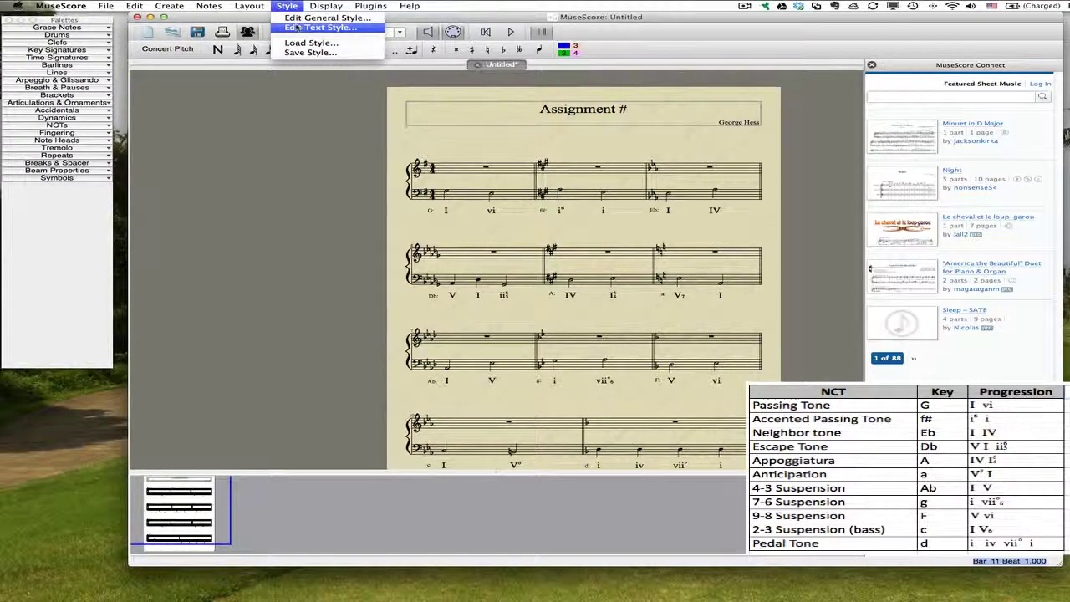
click(297, 28)
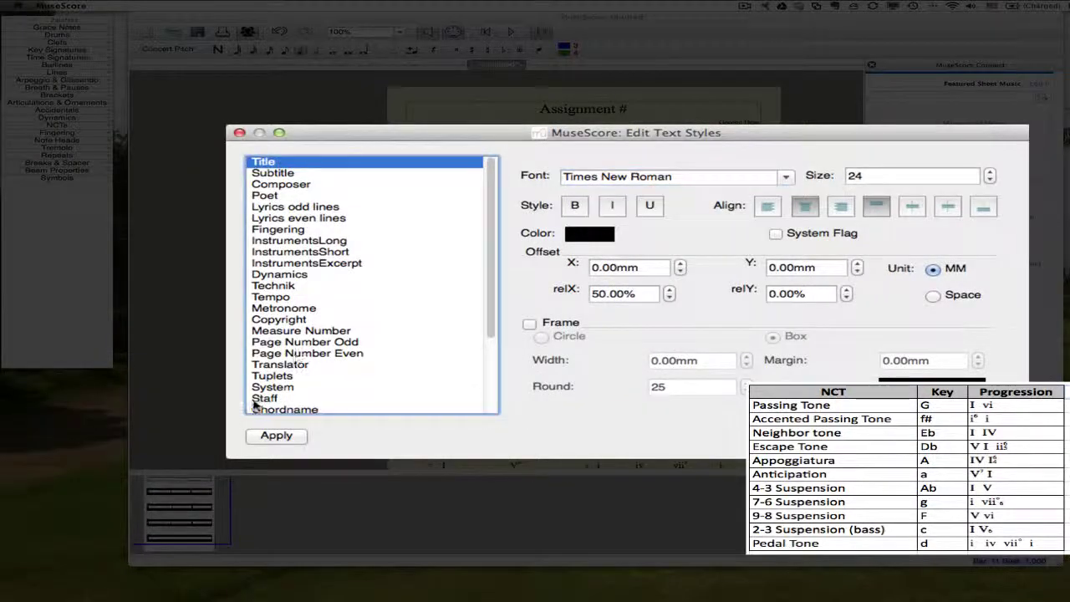
click(264, 399)
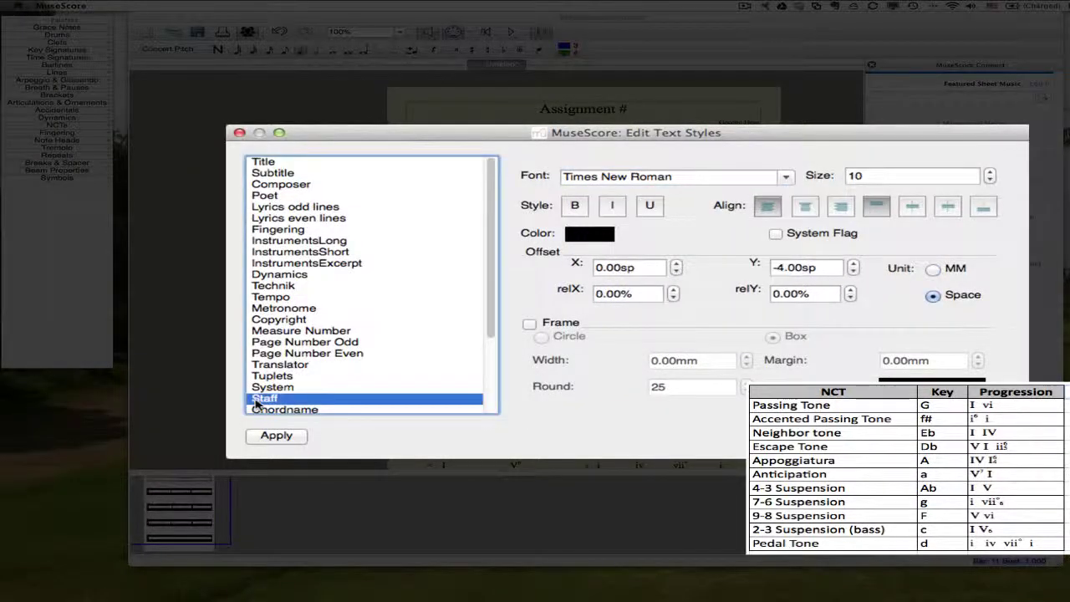
click(989, 171)
click(989, 172)
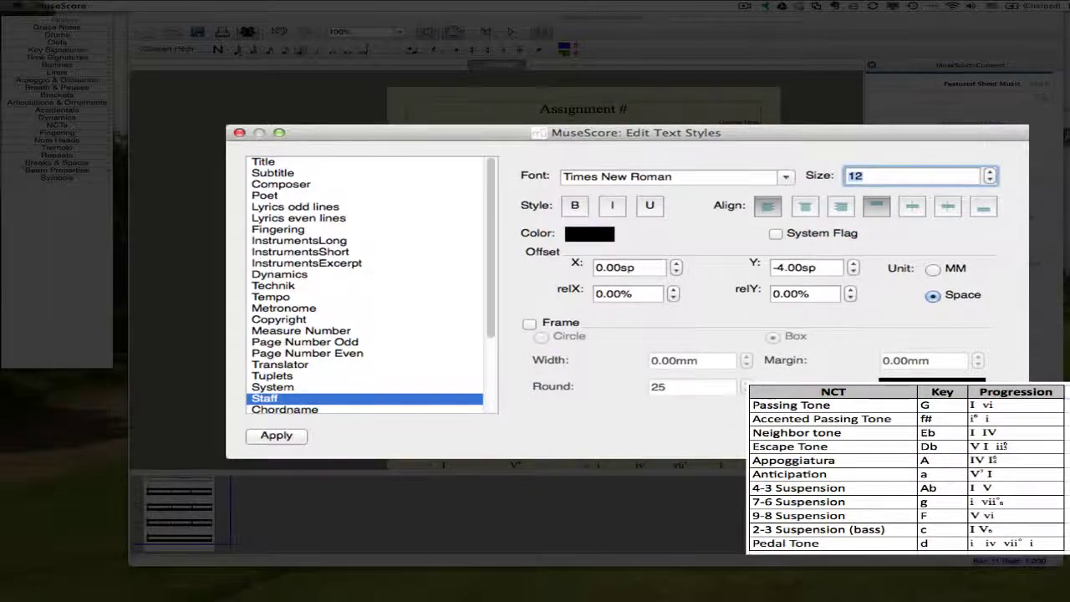
key(Return)
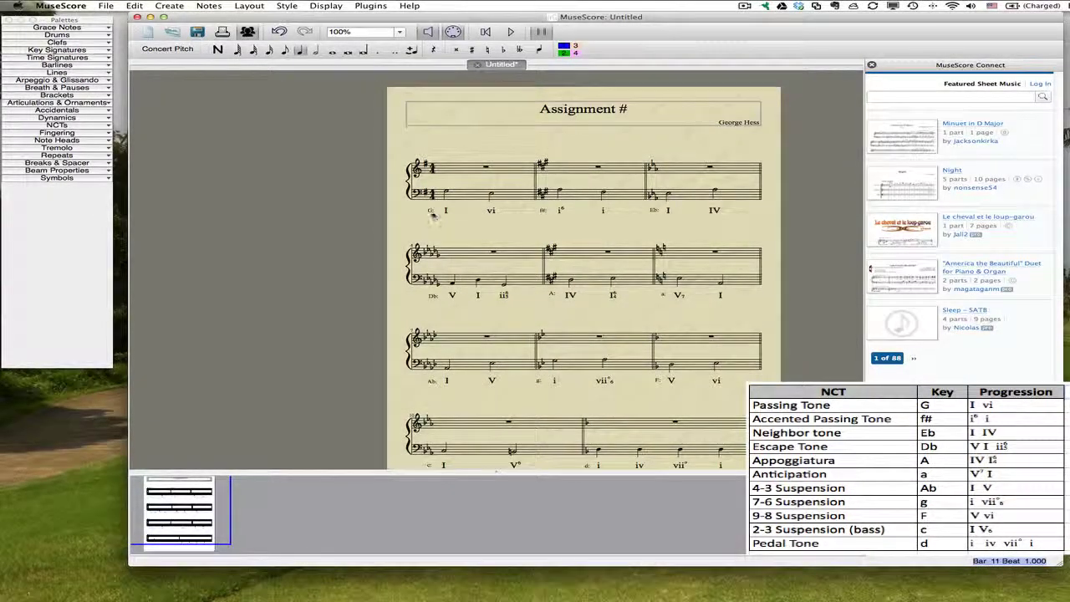
click(429, 211)
click(286, 6)
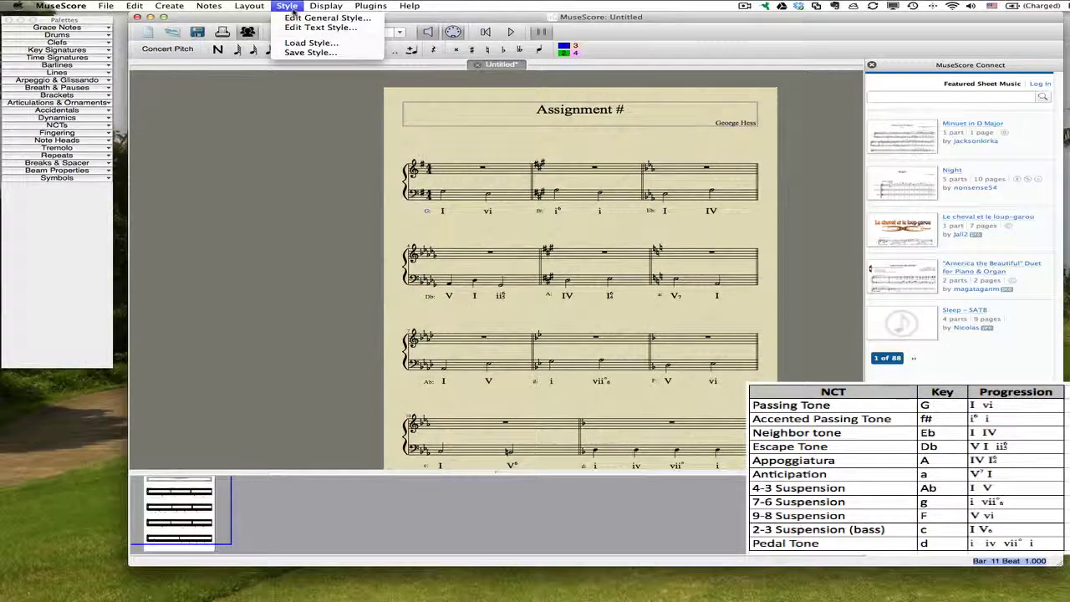
mouse_move(251, 7)
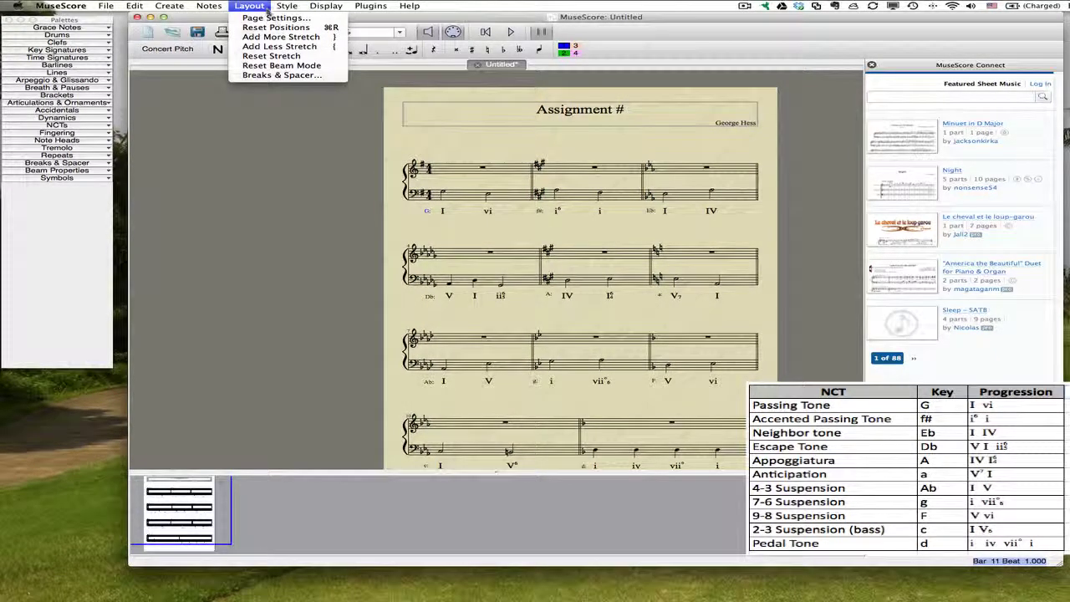
click(299, 168)
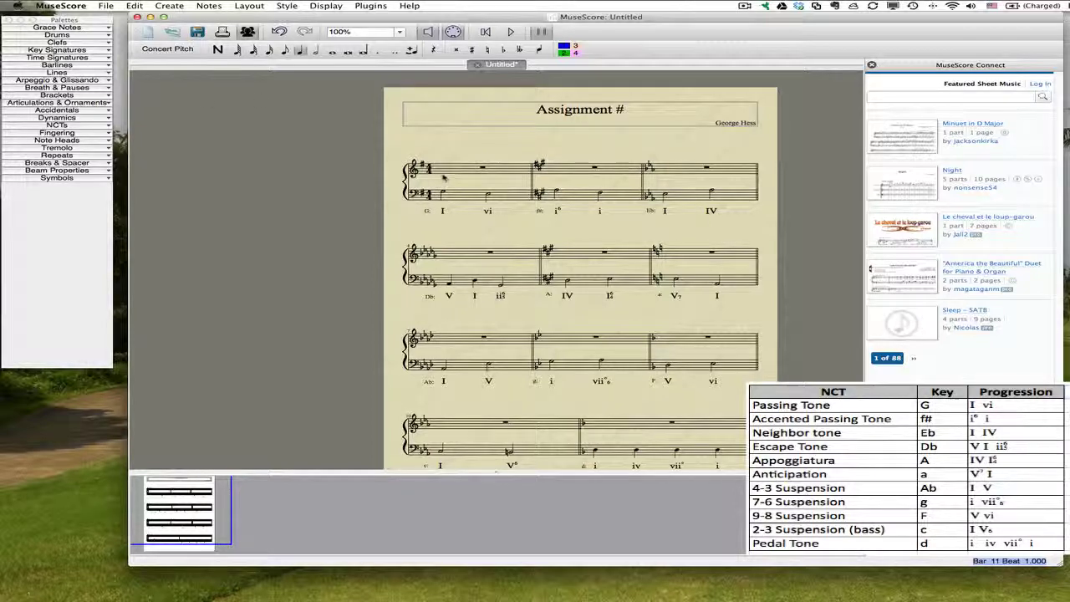
scroll(476, 171, down, 3)
scroll(475, 171, left, 1)
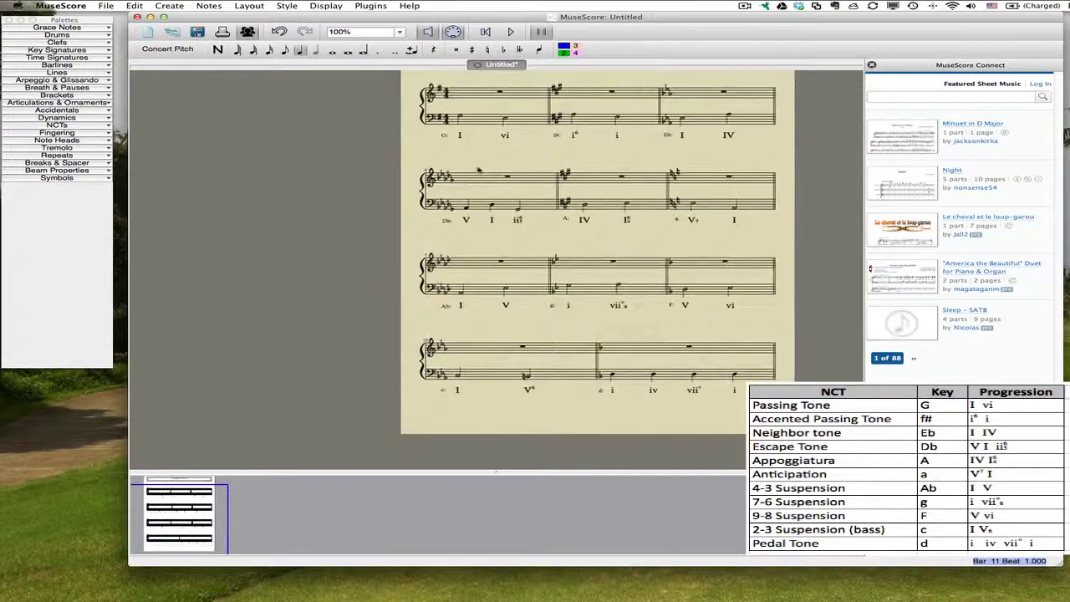
scroll(476, 171, up, 8)
scroll(456, 308, down, 2)
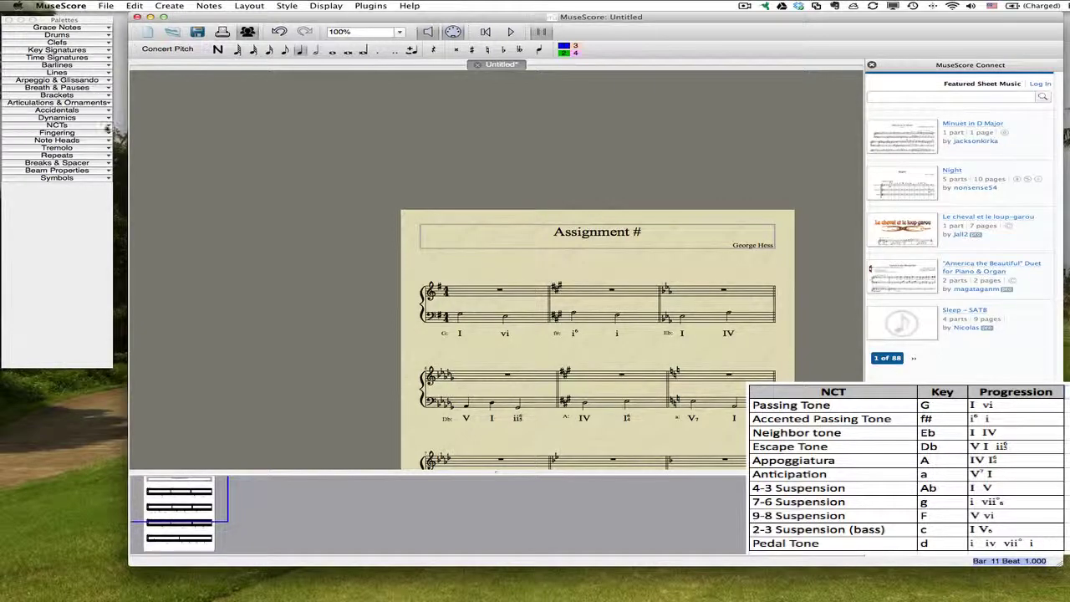
Add the staff text "Passing Tone" to the treble rest of measure 1 and center it above the measure
click(107, 125)
click(107, 125)
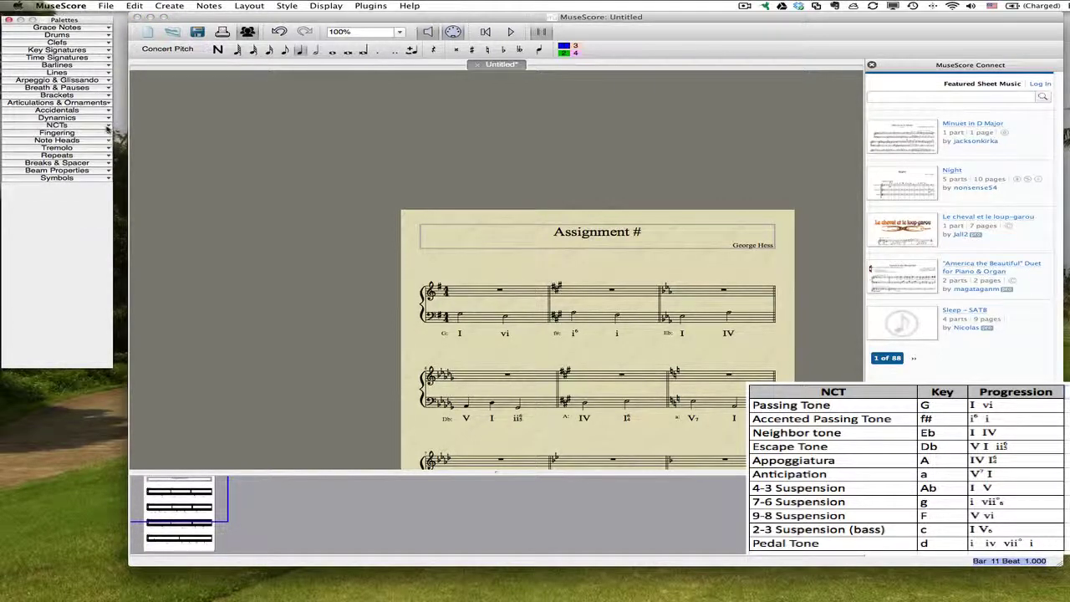
click(474, 279)
click(501, 291)
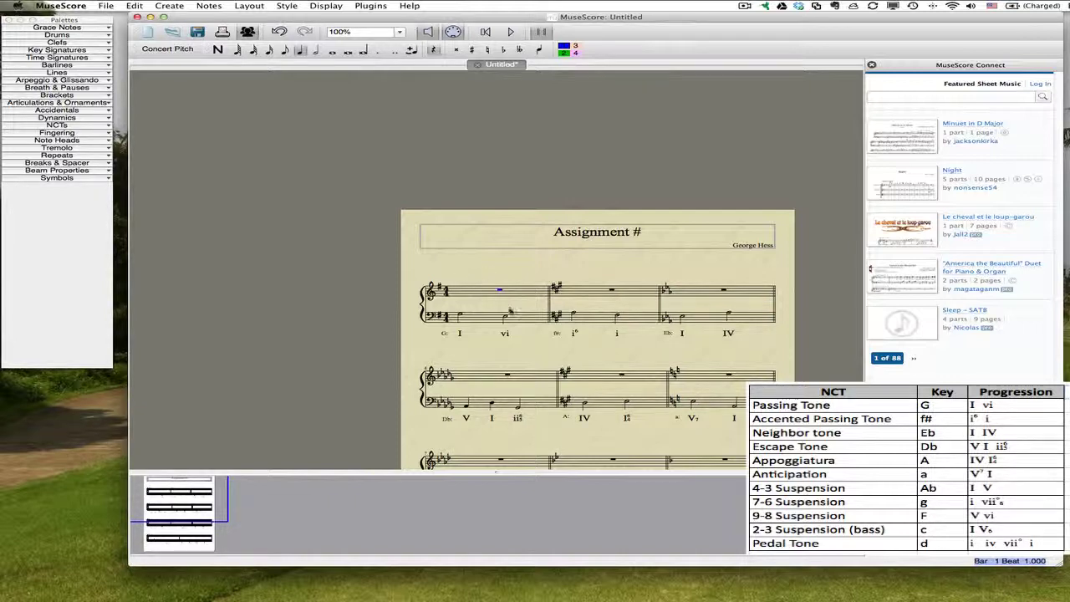
click(169, 6)
mouse_move(184, 115)
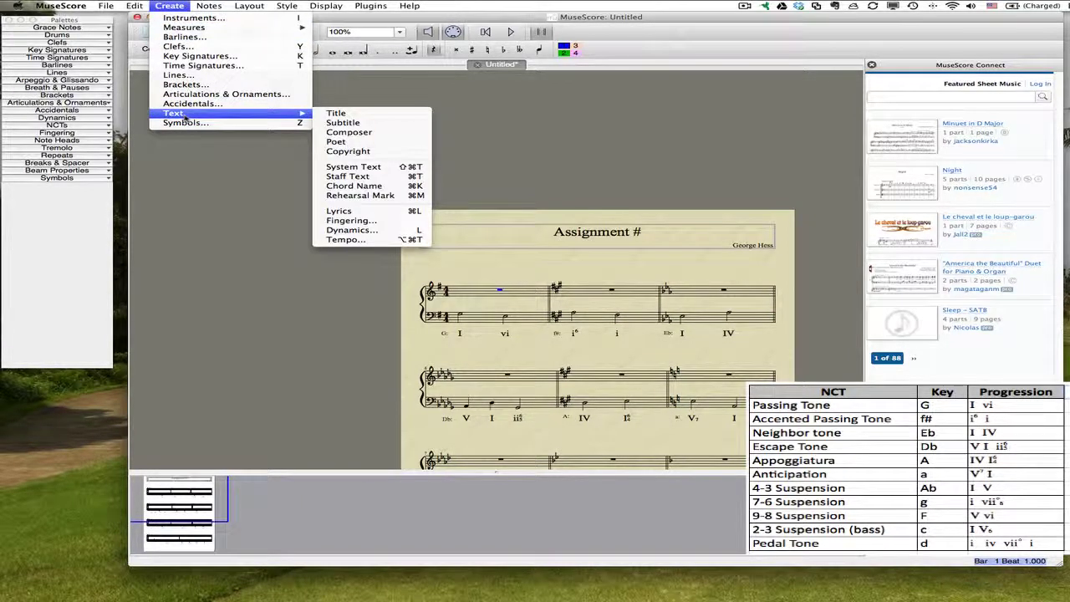
click(394, 177)
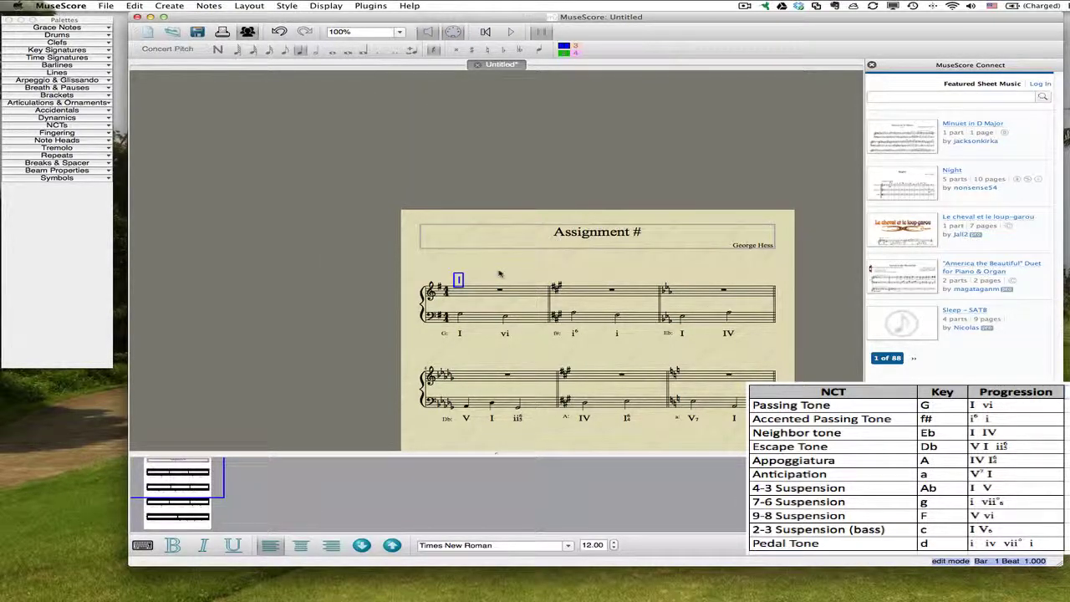
text(Passing ton)
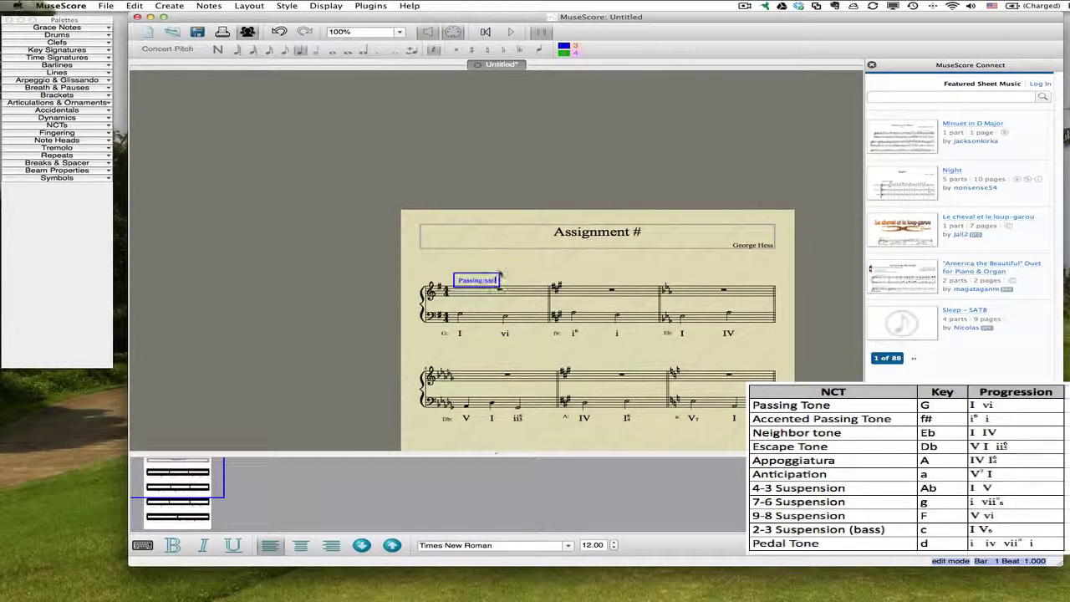
text(e)
key(BackSpace)
key(BackSpace)
key(BackSpace)
key(BackSpace)
text(Tone)
key(Escape)
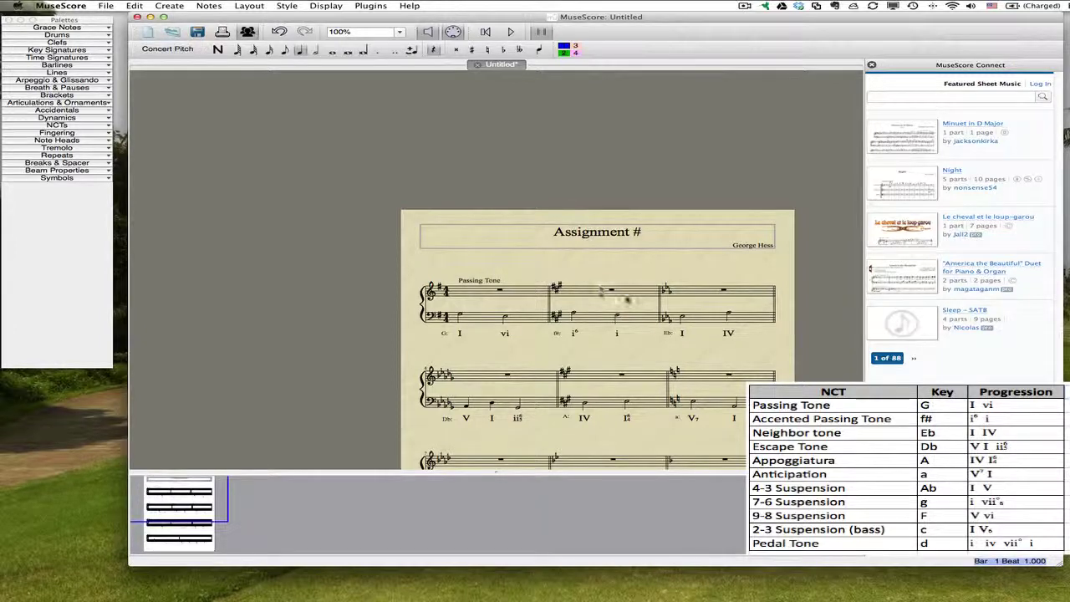
drag(486, 283, 504, 283)
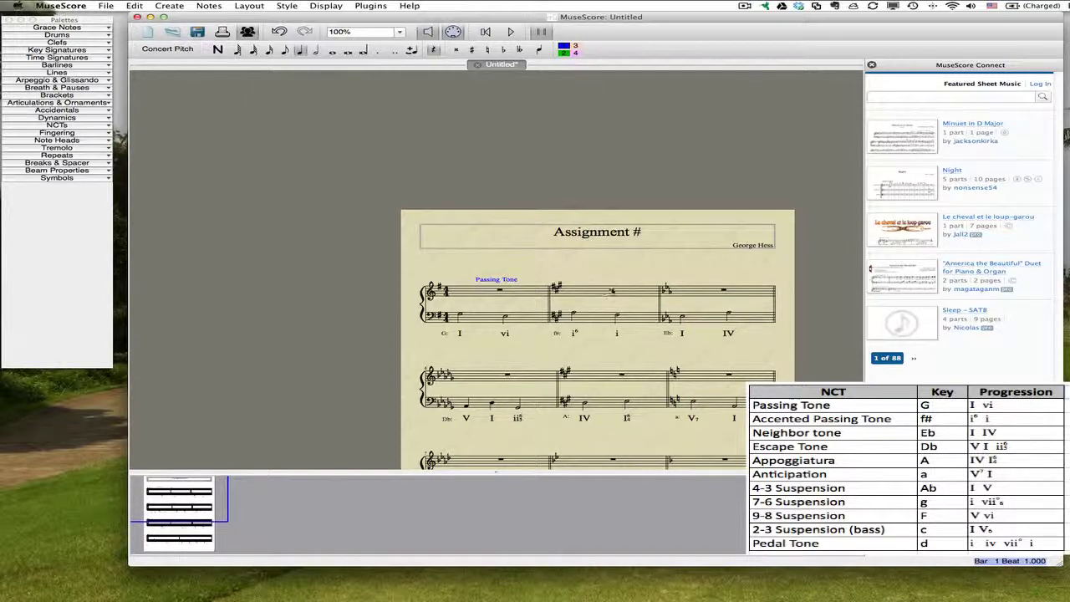
Add the staff text "Acc. Passing Tone" to the treble rest of measure 2 and adjust its position above the staff
double_click(612, 291)
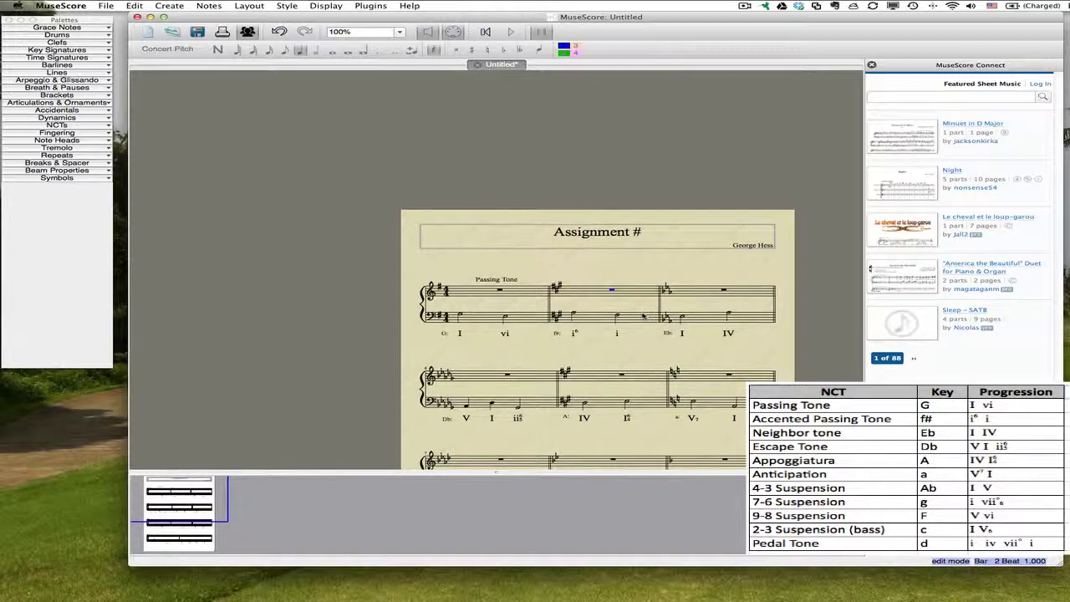
click(615, 291)
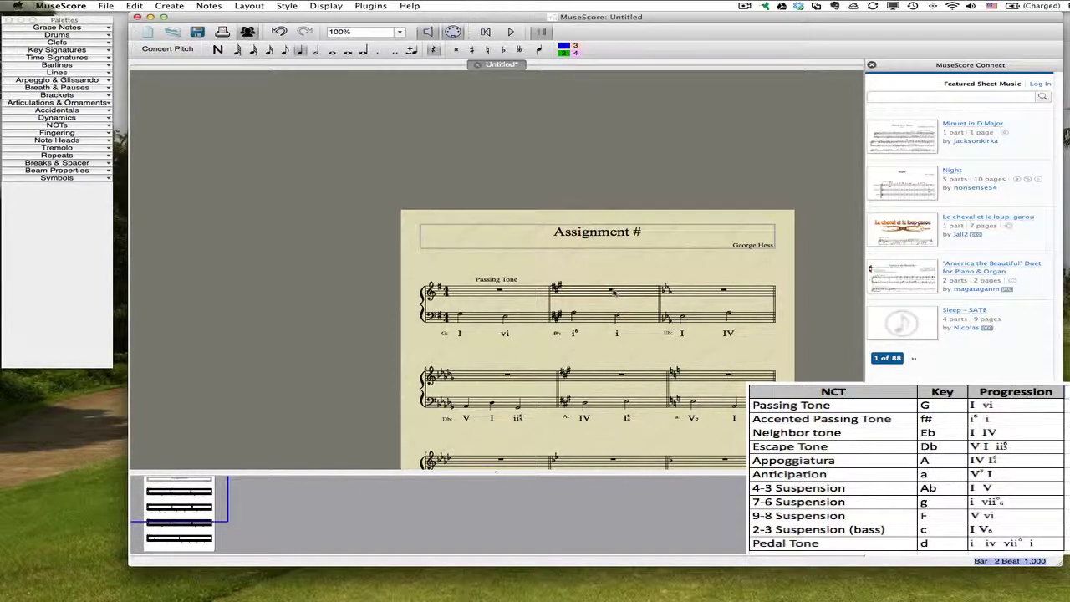
click(612, 291)
key(super+t)
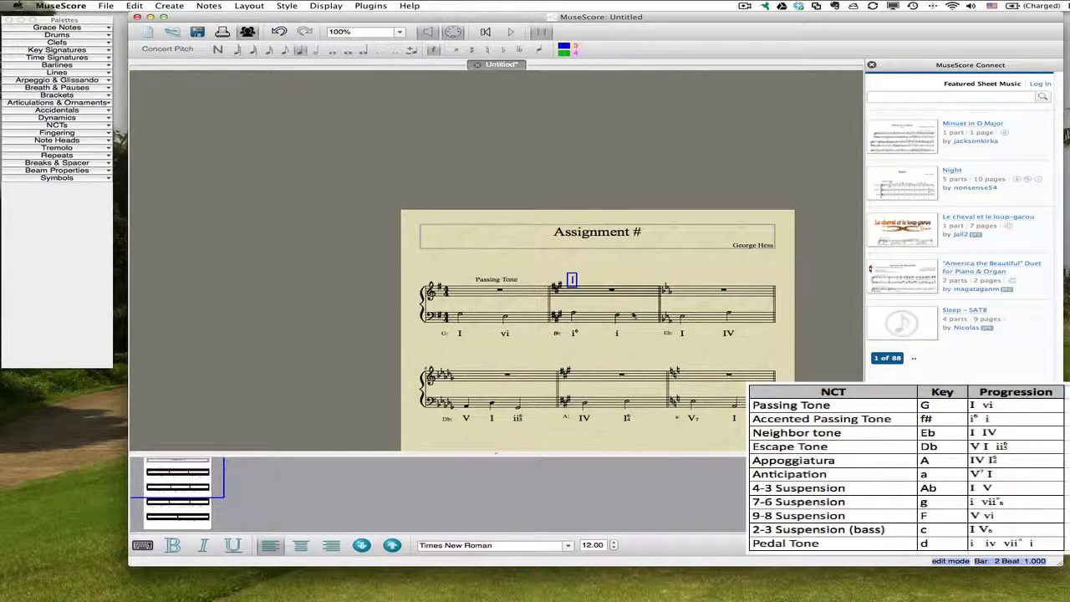
text(Acc. Passing tone)
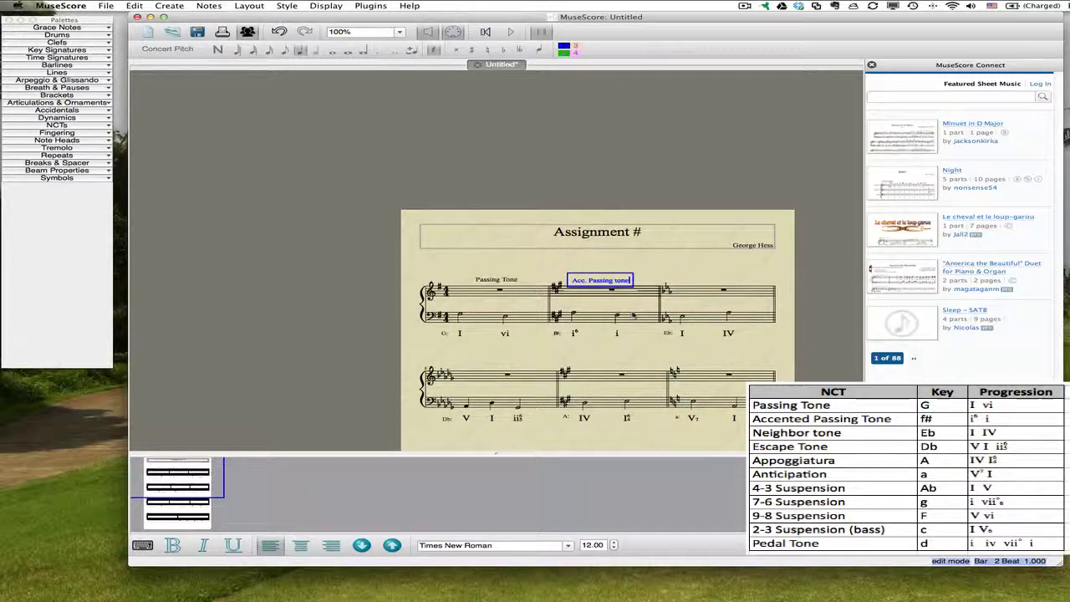
key(BackSpace)
key(BackSpace)
key(BackSpace)
key(BackSpace)
text(Tone)
key(Escape)
drag(597, 282, 593, 280)
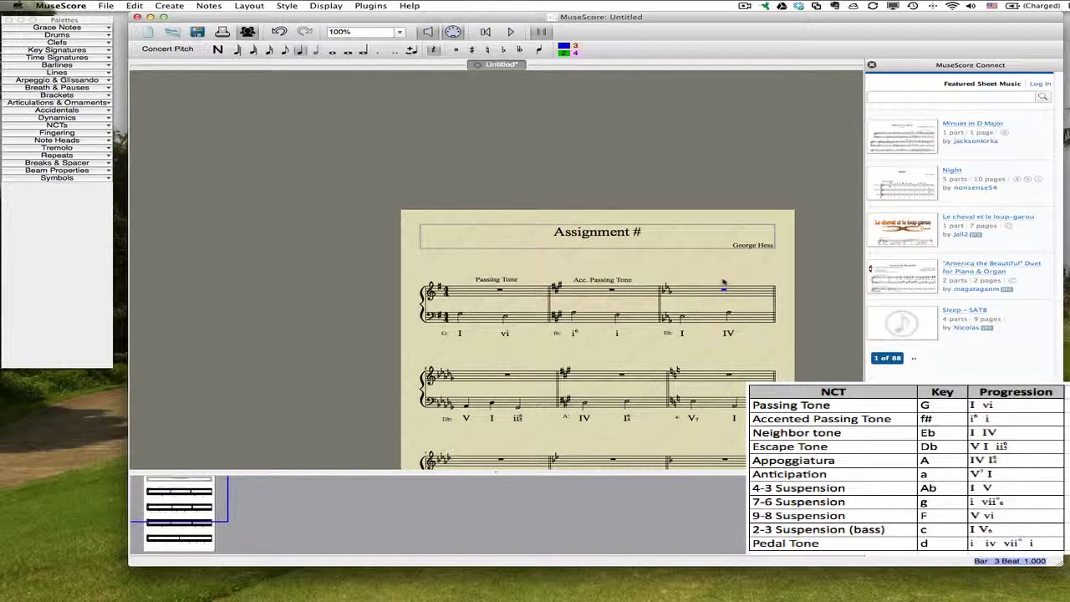
Add the staff text "Neighbor Tone" to the treble rest of measure 3 and center it above the measure
key(super+t)
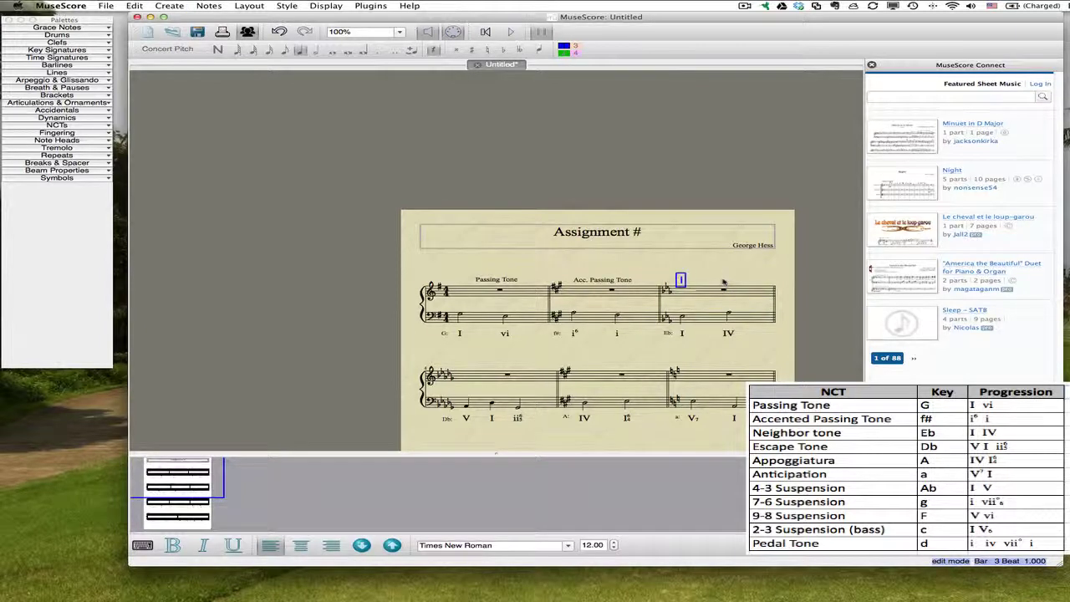
text(Neighbortone)
key(BackSpace)
key(BackSpace)
key(BackSpace)
key(BackSpace)
text(Tone)
key(BackSpace)
key(BackSpace)
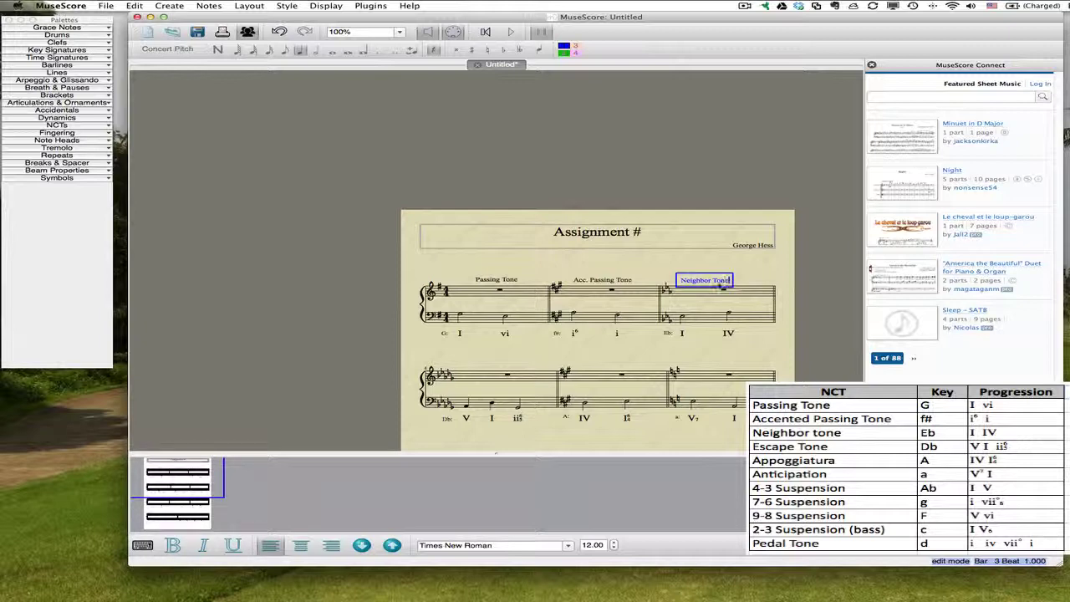
key(Escape)
drag(715, 282, 717, 283)
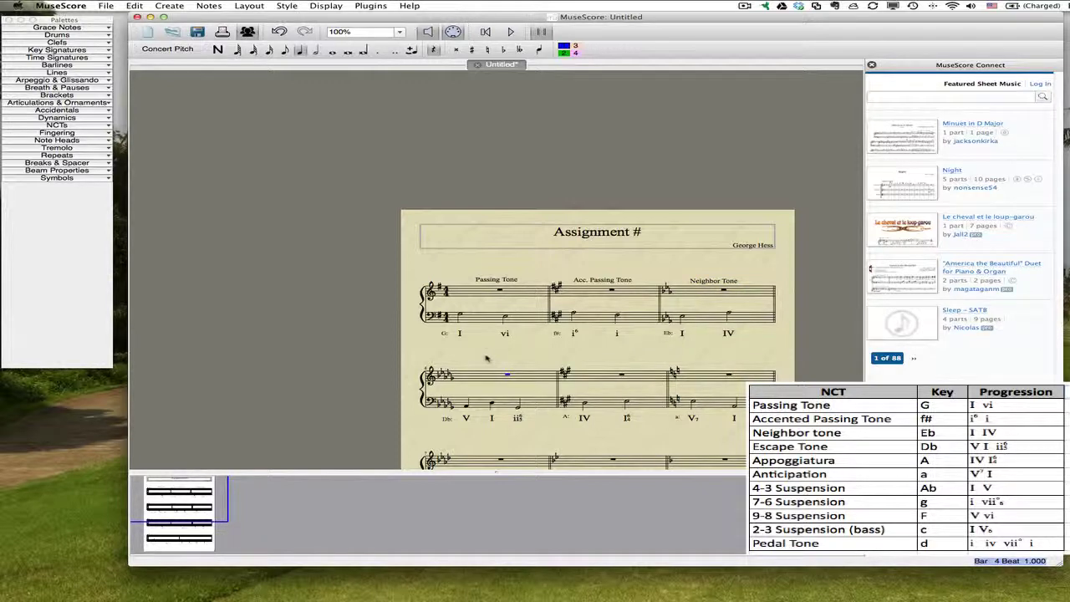
Add the staff text "Escape Tone" above the treble staff in measure 4
key(super+t)
text(Escap)
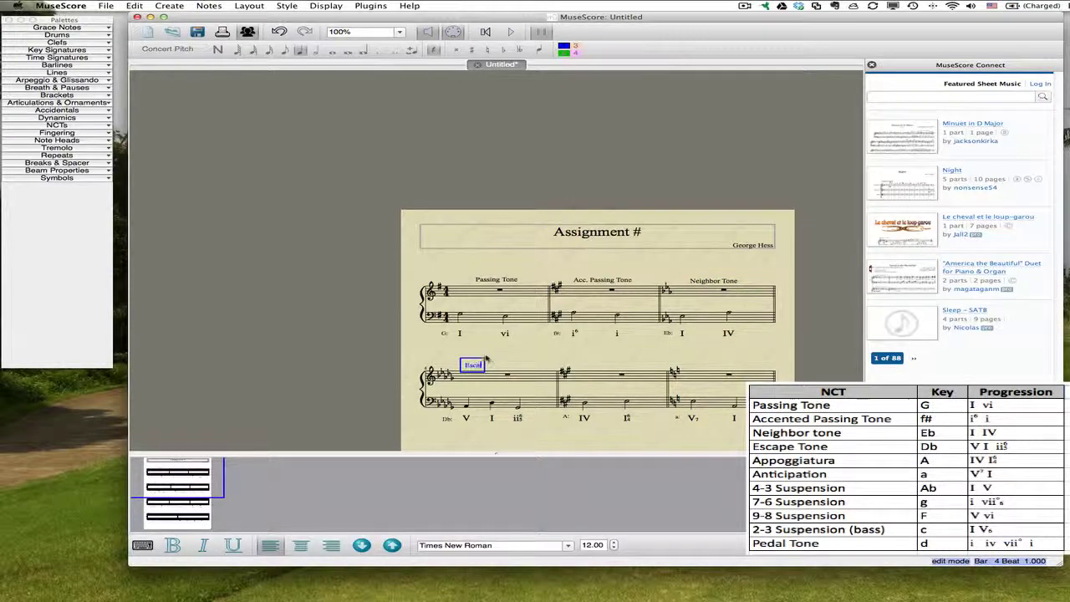
text(e tone)
key(BackSpace)
key(BackSpace)
key(BackSpace)
key(BackSpace)
text(Tone)
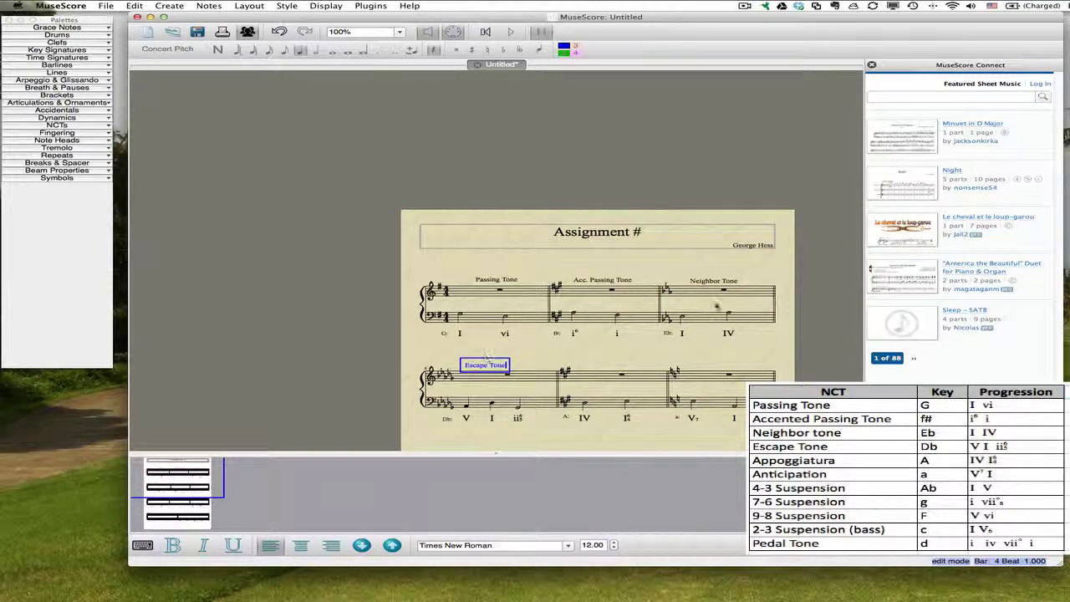
key(Escape)
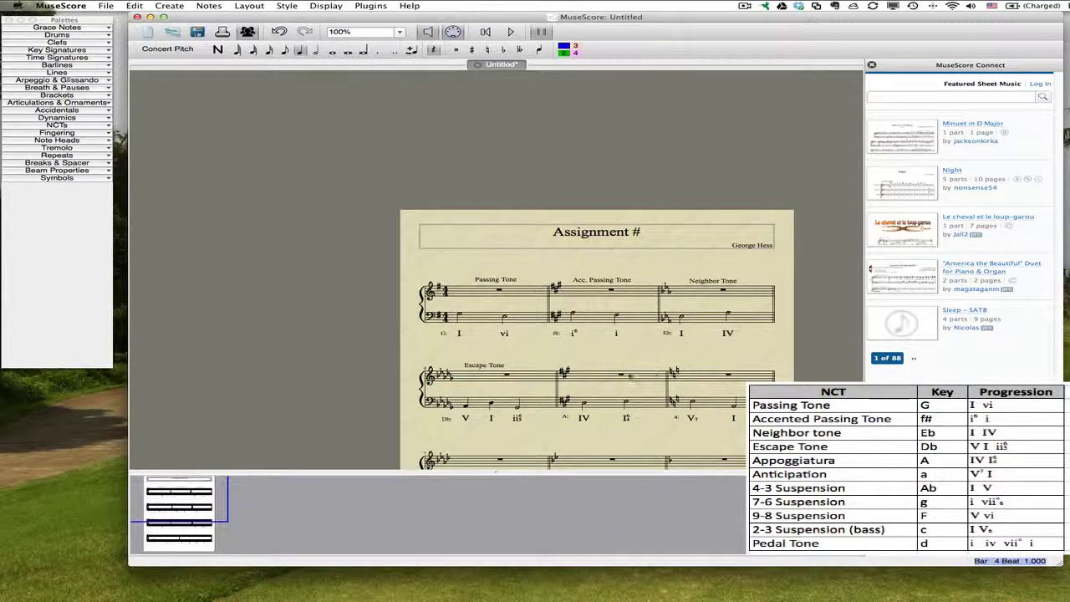
Add the staff text "Appoggiatura" to the treble rest of measure 5 and shift it toward the middle of the measure
click(623, 376)
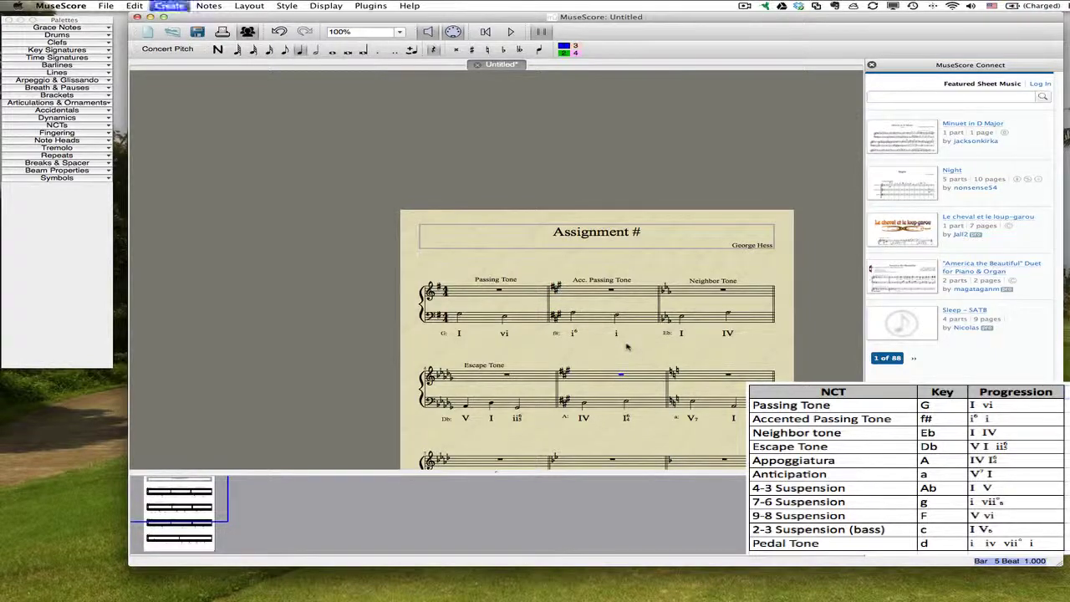
key(super+t)
text(Appo)
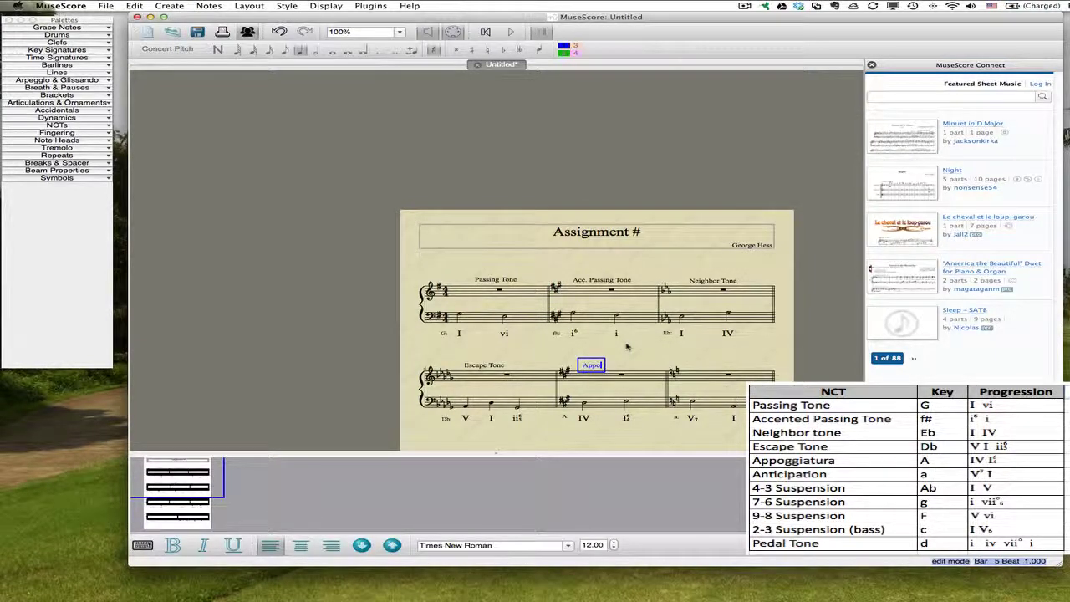
text(ggiatura)
click(635, 358)
drag(607, 367, 607, 367)
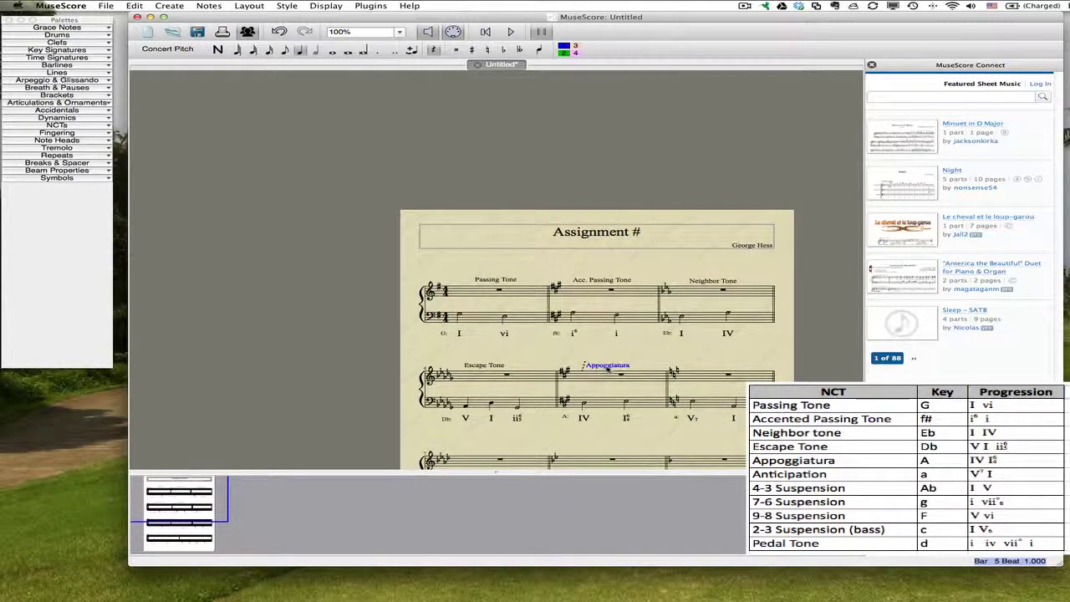
Add the staff text "Anticipation" to the treble rest of measure 6 and shift it toward the middle of the measure
click(725, 372)
key(ctrl+t)
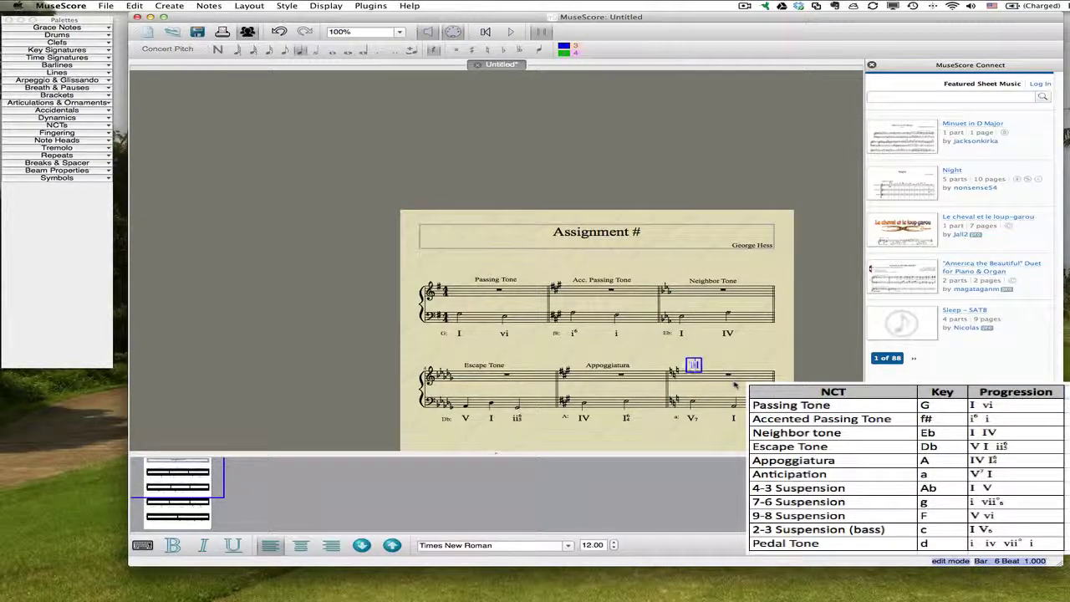
text(Anticipation)
key(Escape)
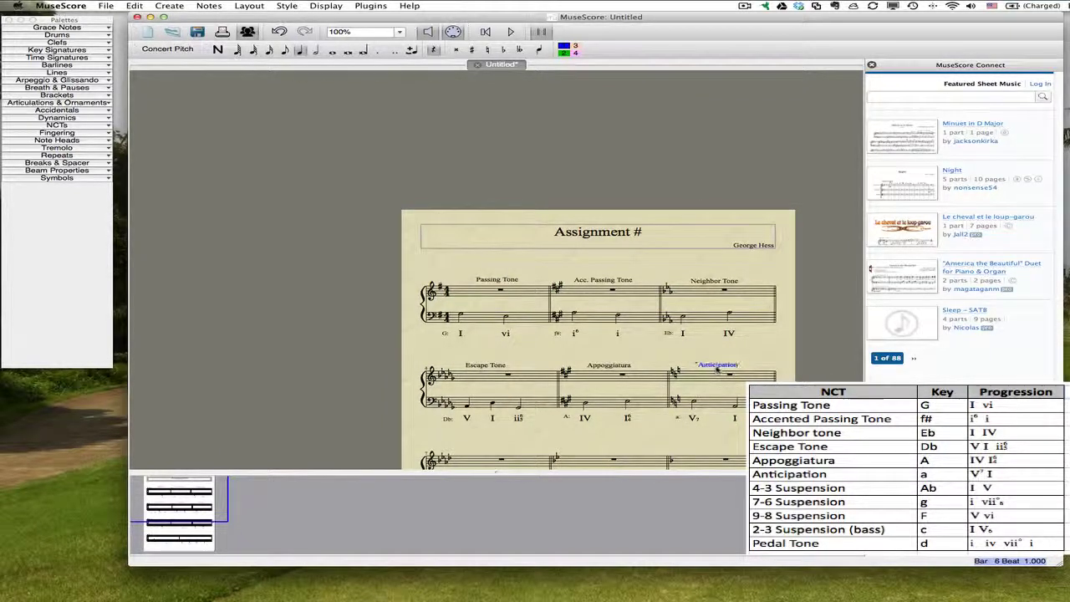
Add the staff text "4-3 Suspension" above the treble staff in measure 7
scroll(585, 293, down, 5)
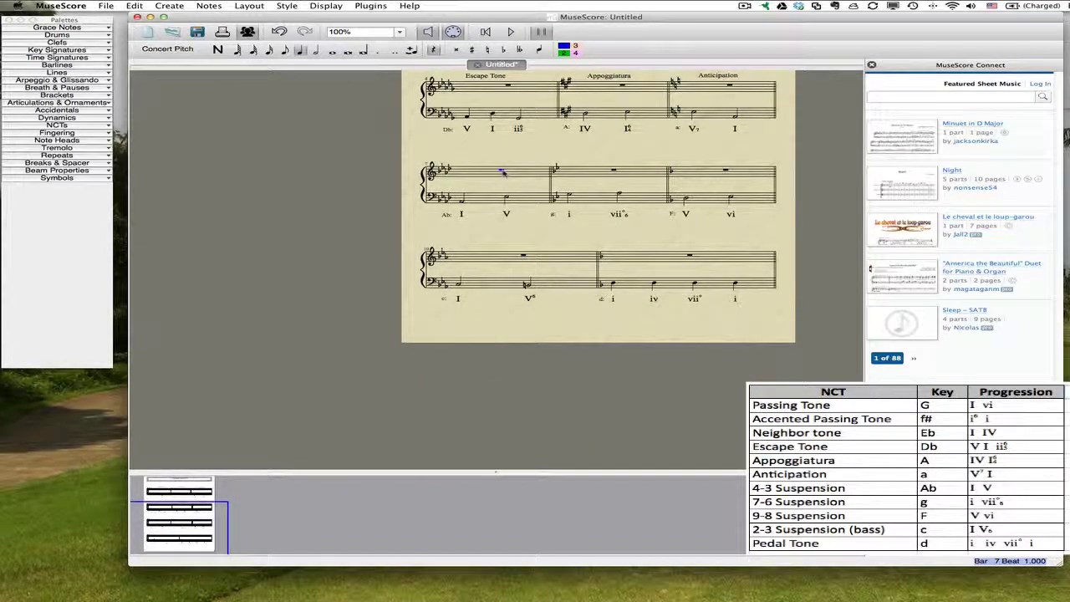
key(super+t)
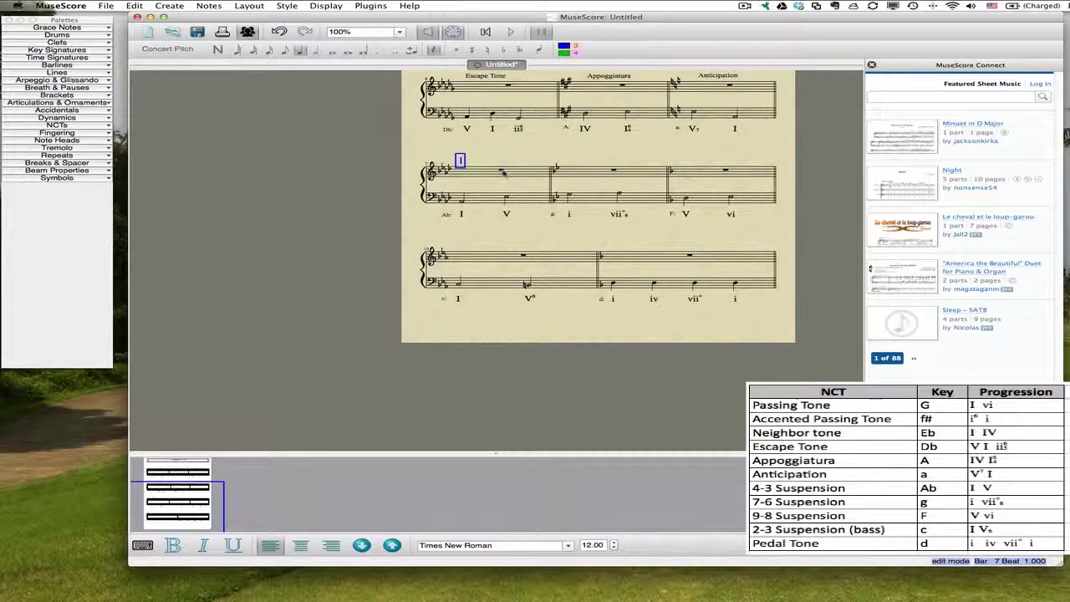
text(4-3 sus)
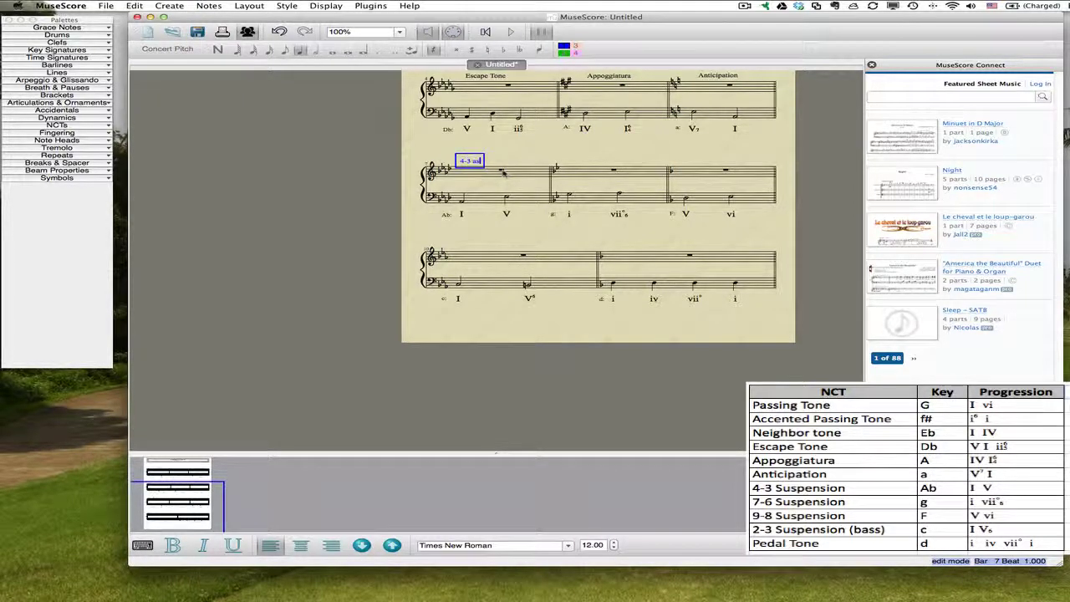
key(BackSpace)
key(BackSpace)
text(Suspension)
key(Escape)
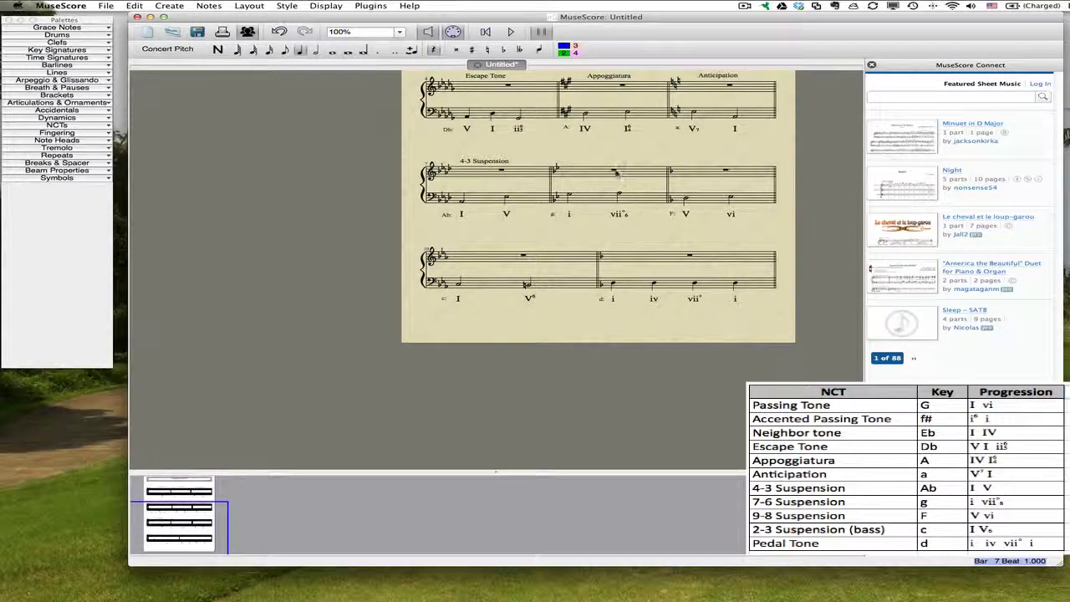
Add the staff text "7-6 Suspension" to the treble rest of measure 8 and shift it toward the middle of the measure
click(615, 171)
key(super+t)
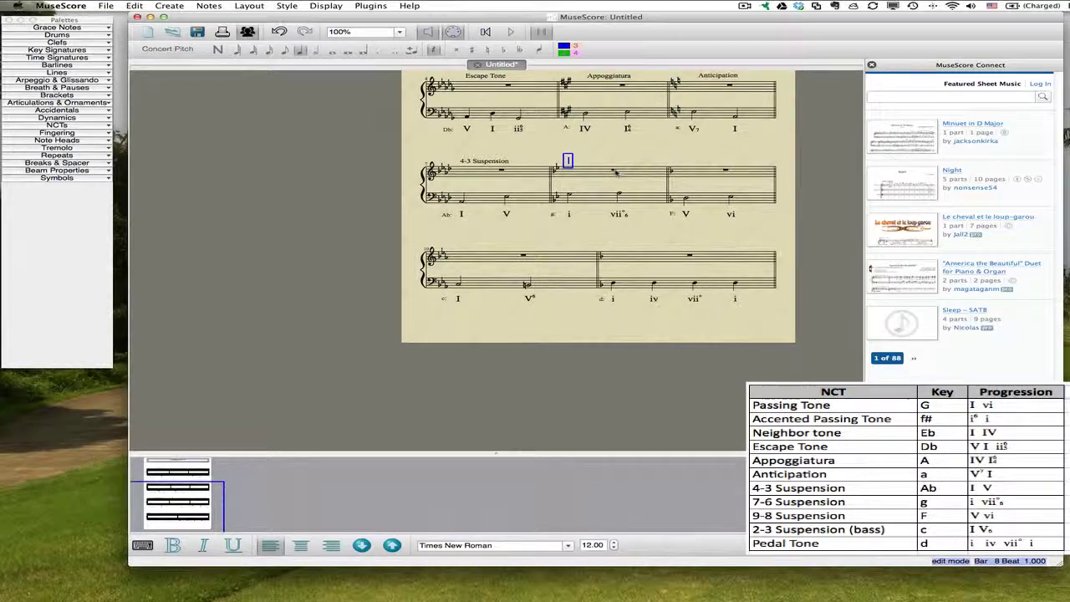
text(7-6 Suspension)
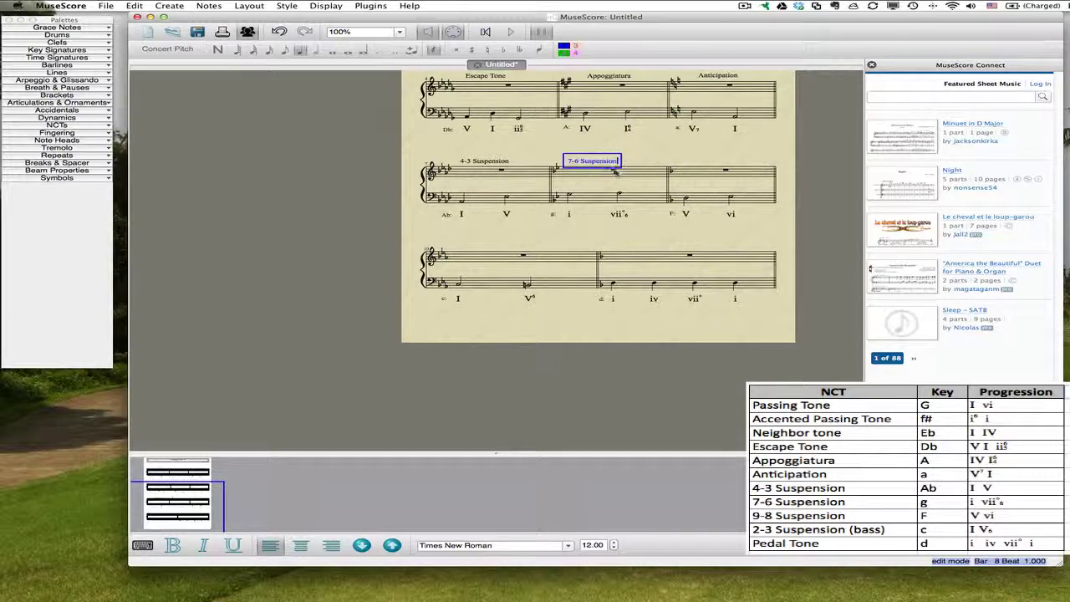
key(Escape)
drag(598, 165, 610, 164)
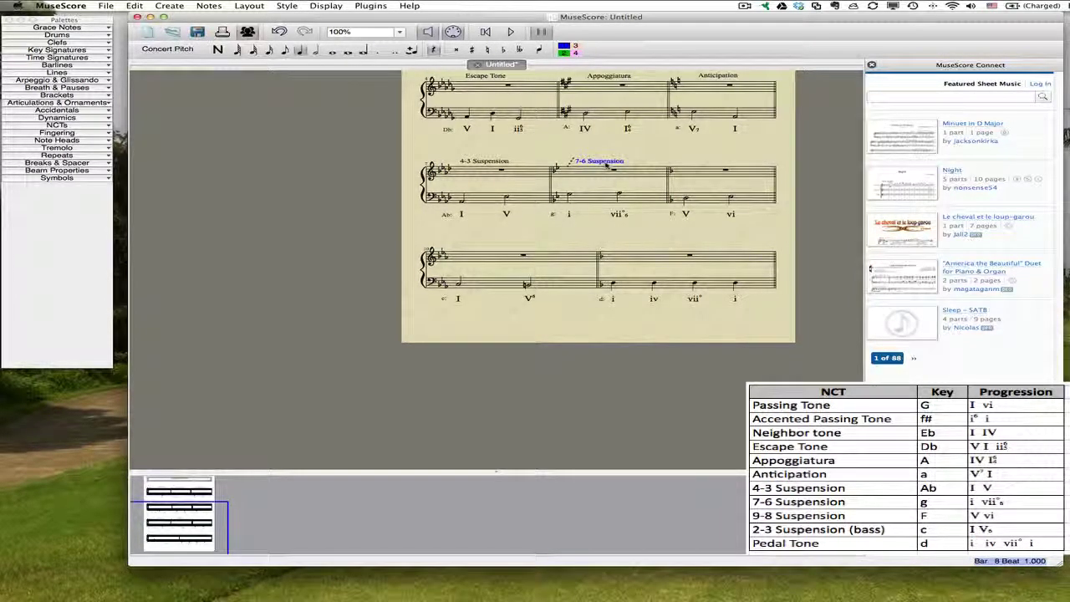
Add the staff text "9-8 Suspension" to the treble rest of measure 9 and shift it toward the middle of the measure
click(726, 171)
key(super+t)
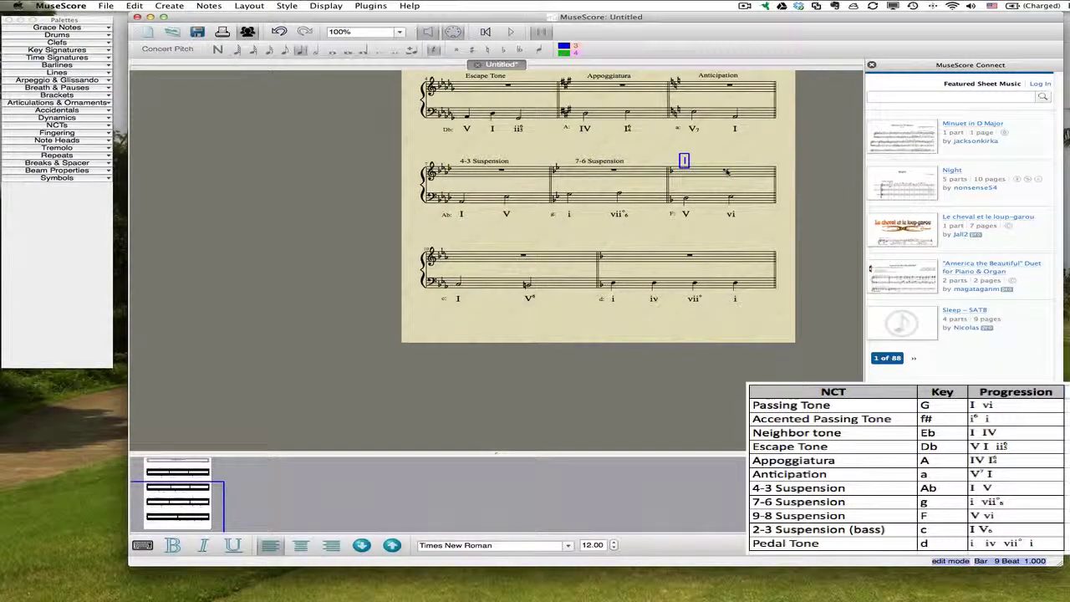
text(9-8  Suspension)
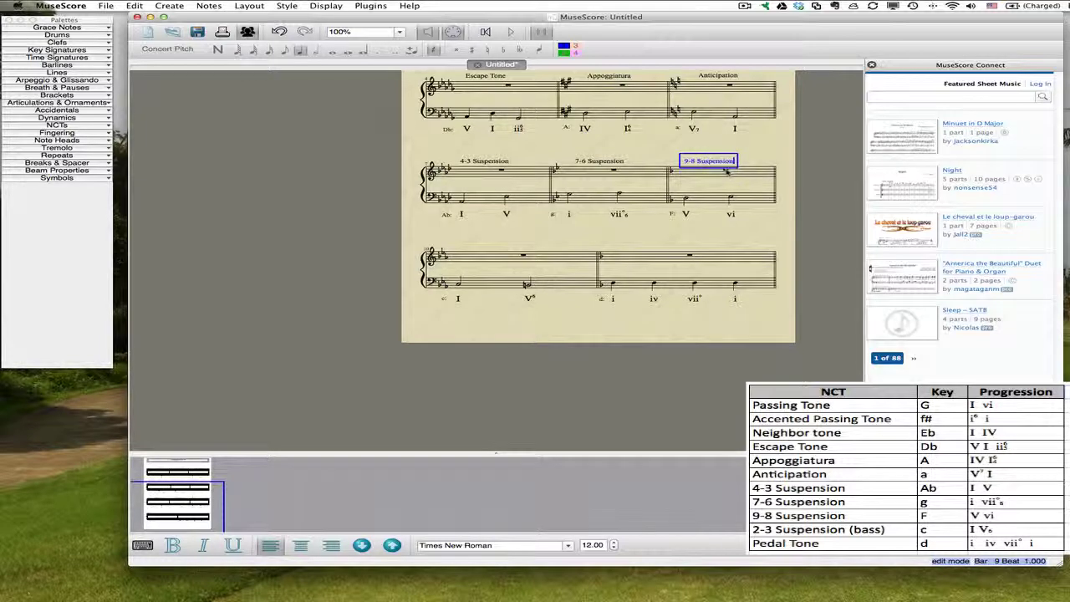
key(Escape)
drag(707, 164, 719, 165)
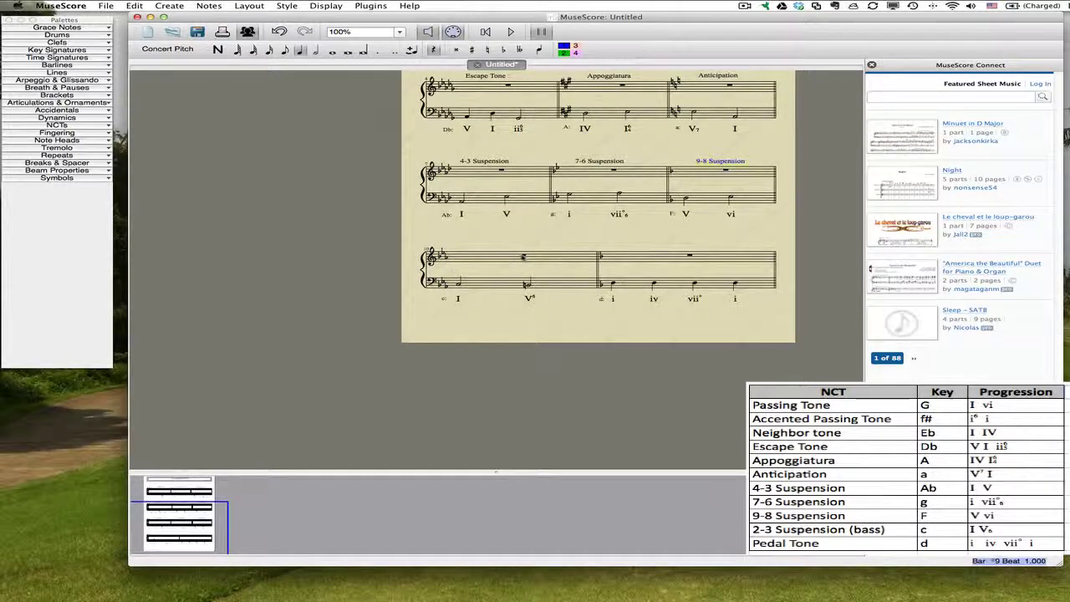
Add the staff text "2-3 Suspension" to the treble rest of measure 10 and shift it toward the middle of the measure
click(522, 256)
key(2)
key(ctrl+z)
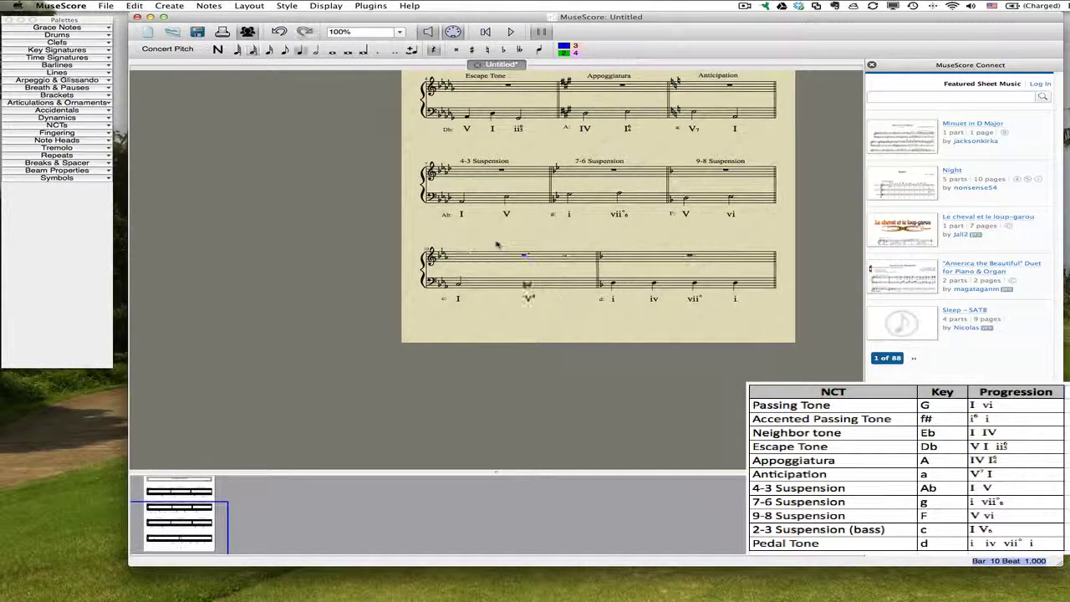
key(ctrl+t)
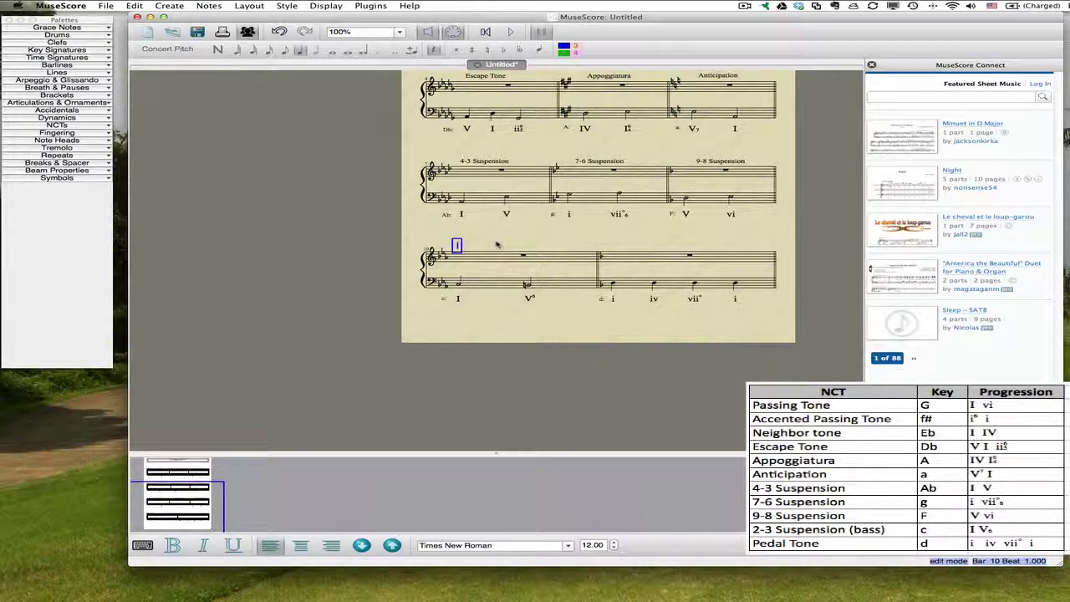
text(2-3 Suspension)
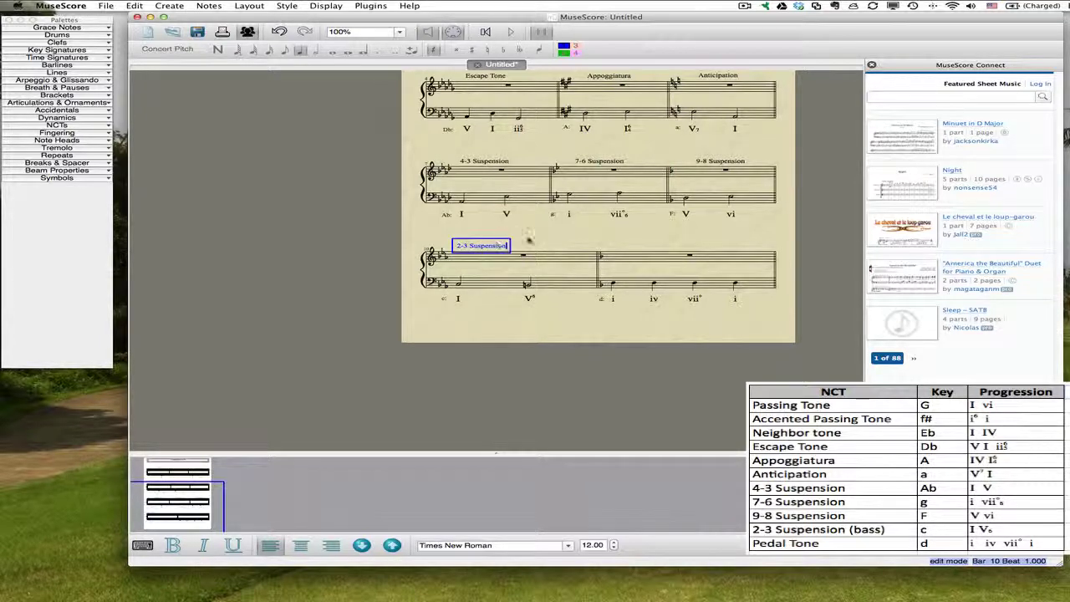
key(Escape)
drag(474, 247, 490, 248)
Append "(bass)" to the "2-3 Suspension" text above measure 10
double_click(493, 246)
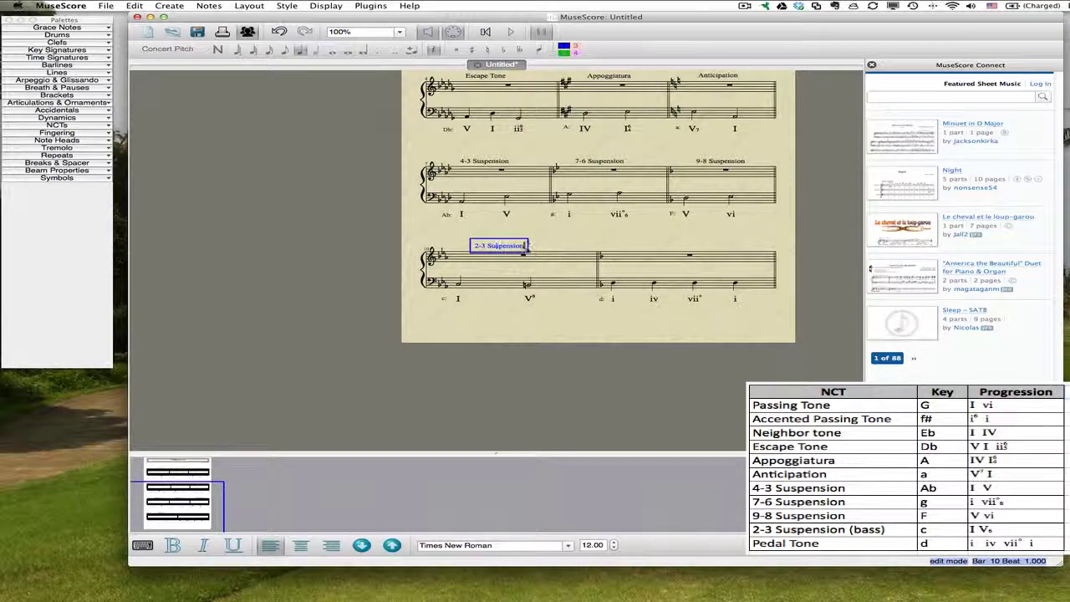
text((bass))
key(Escape)
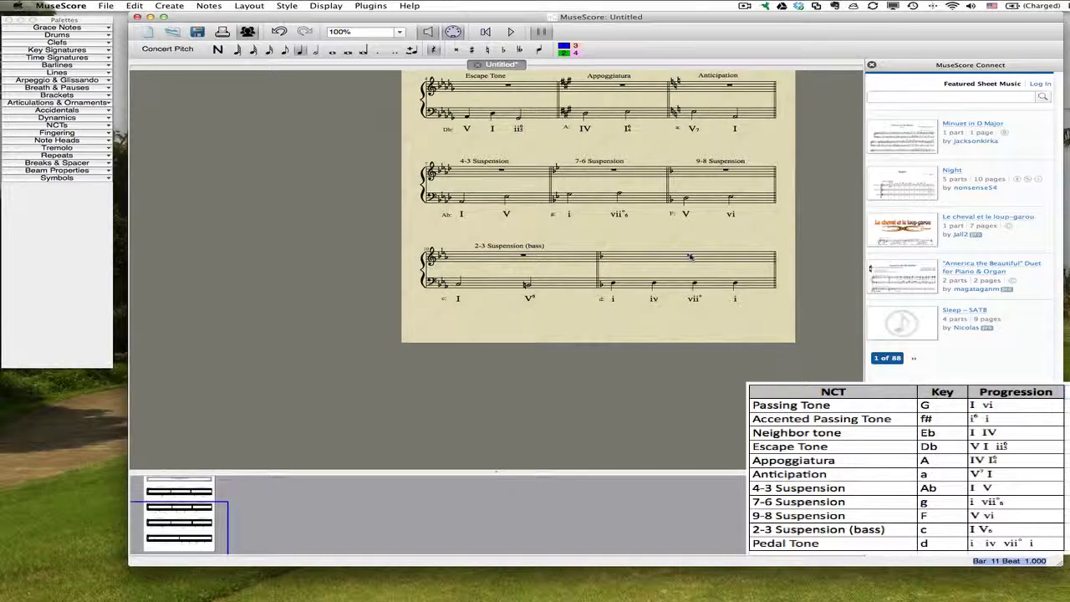
Add the staff text "Pedal Tone" to the treble rest of measure 11 and shift it toward the middle of the measure
key(super+t)
text(Pedal tone)
key(BackSpace)
key(BackSpace)
key(BackSpace)
key(BackSpace)
text(Tone)
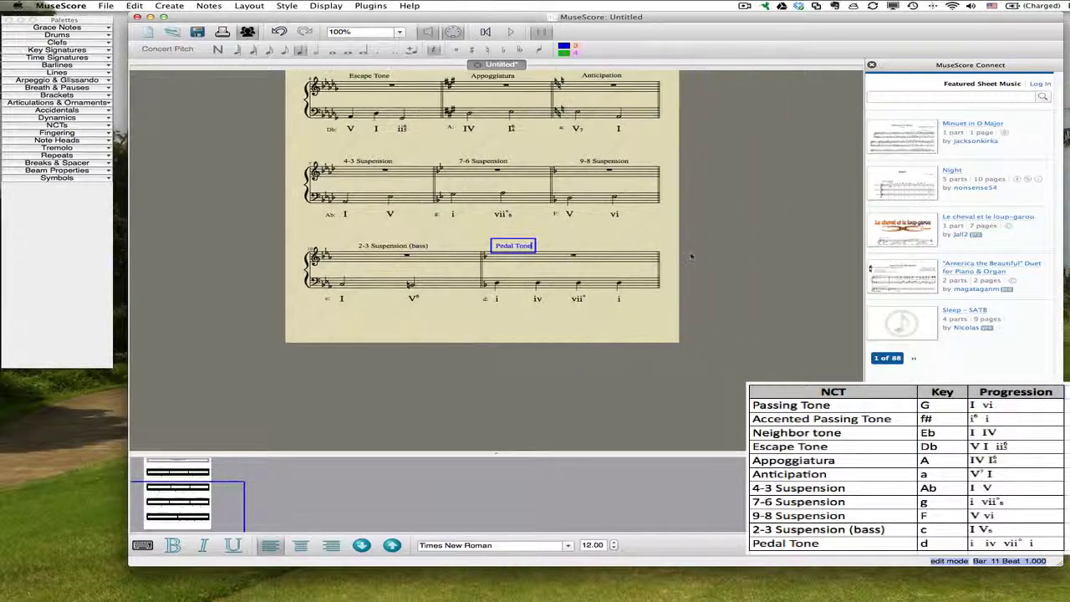
click(691, 257)
drag(507, 249, 560, 250)
Select the bass staff from measure 1 through measure 11 and exchange voices 1 and 2
scroll(537, 257, up, 10)
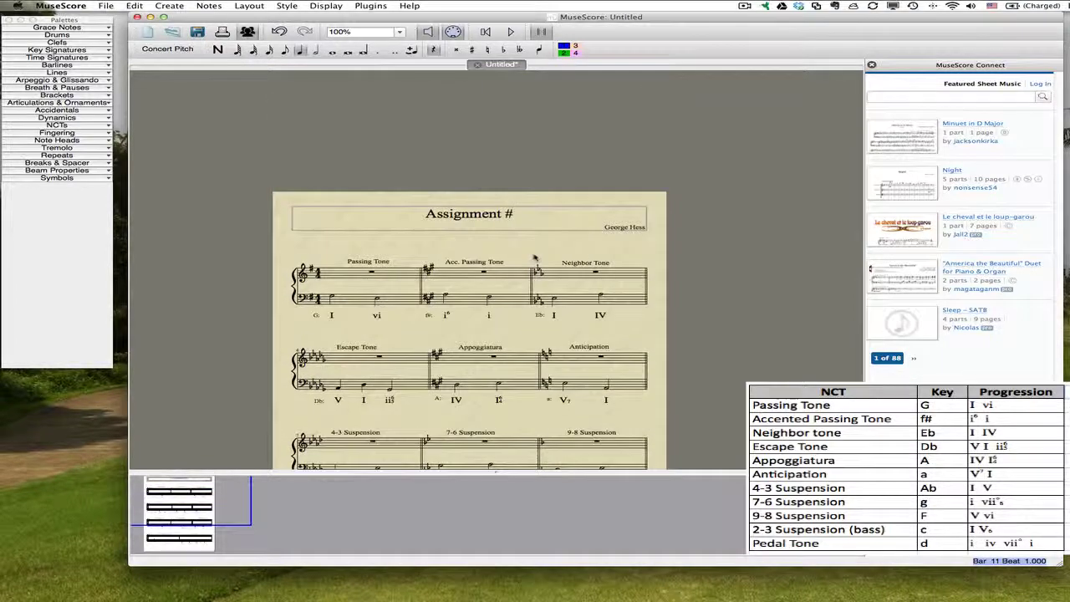
scroll(534, 259, down, 5)
scroll(535, 259, up, 5)
scroll(539, 258, down, 2)
scroll(538, 257, down, 2)
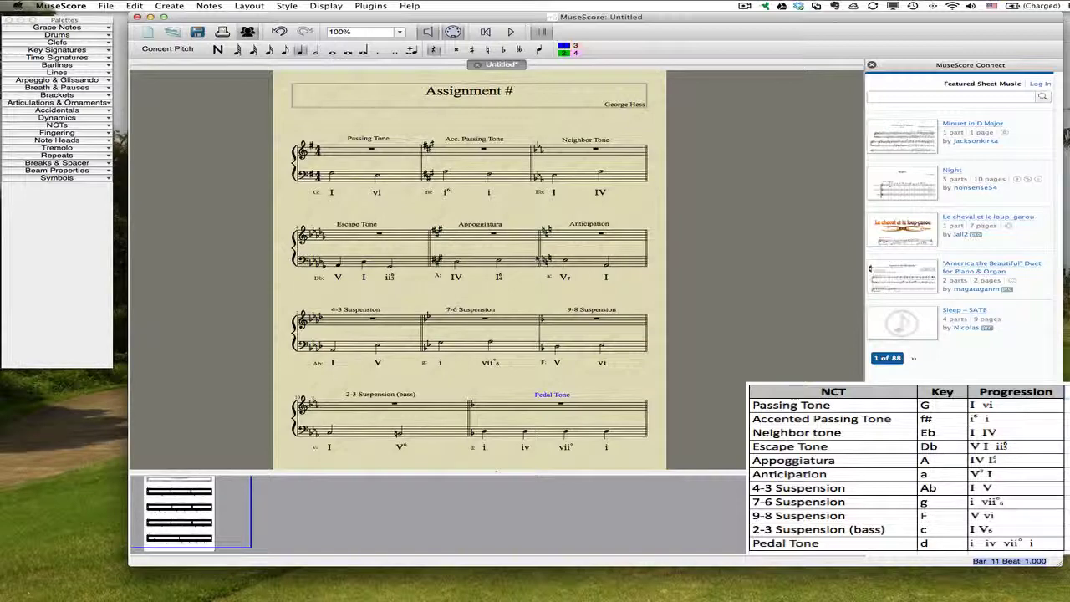
click(343, 180)
shift+click(633, 431)
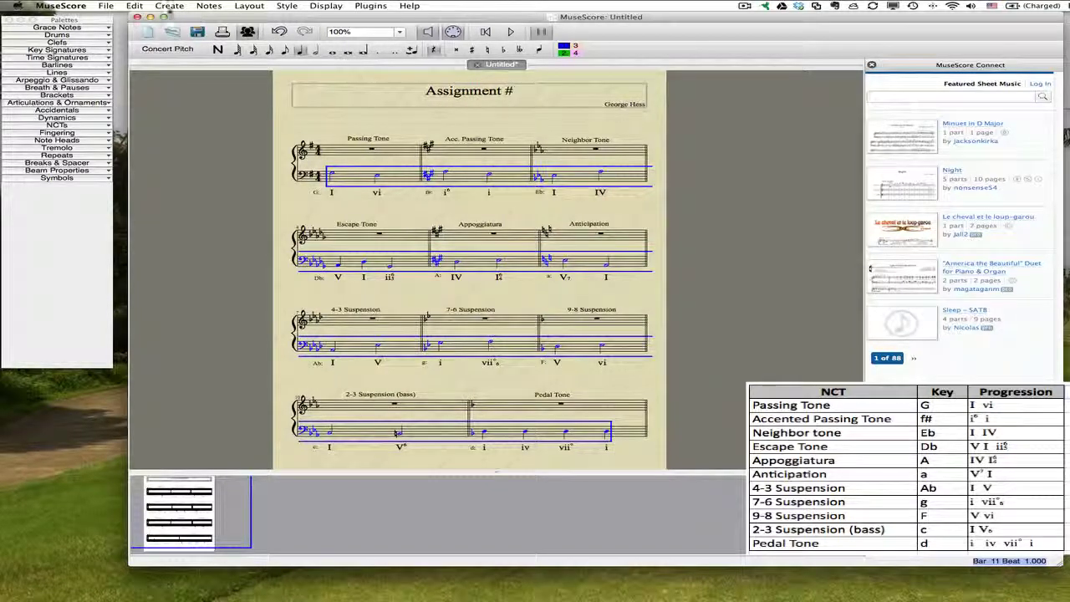
click(134, 6)
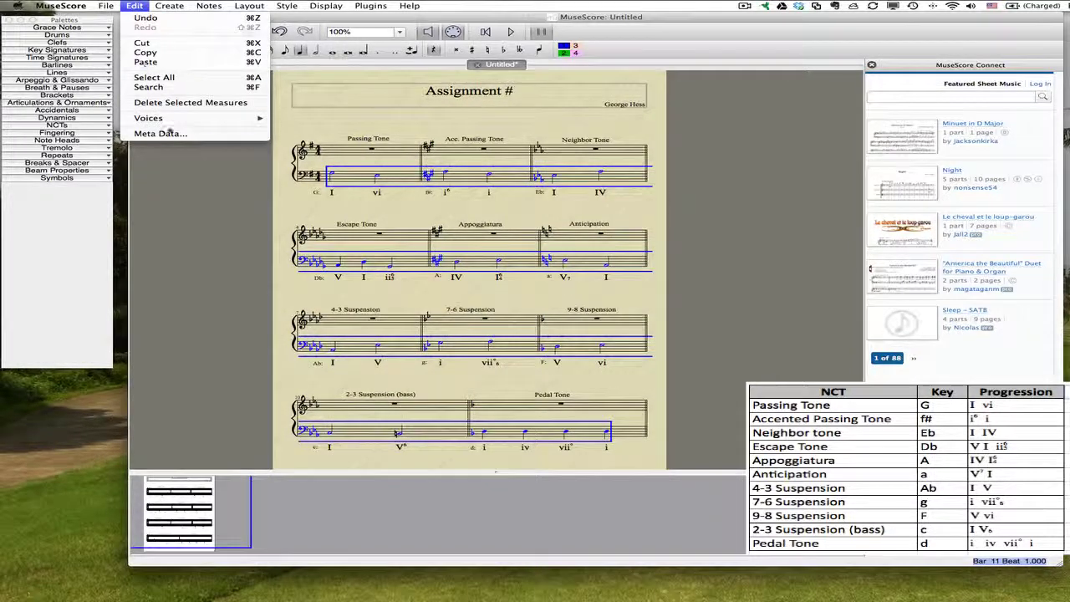
mouse_move(209, 117)
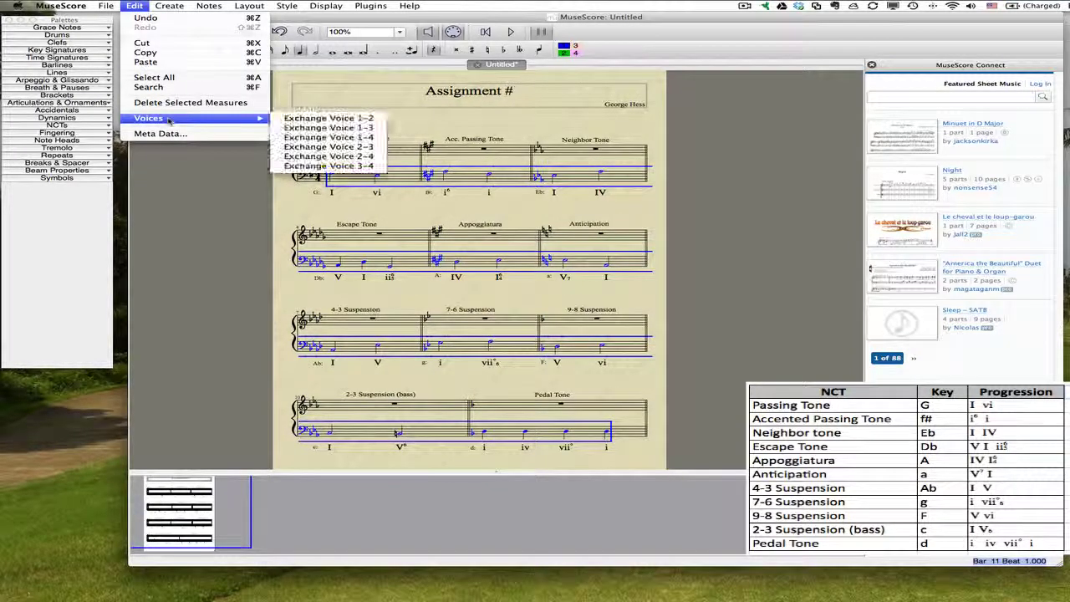
click(360, 119)
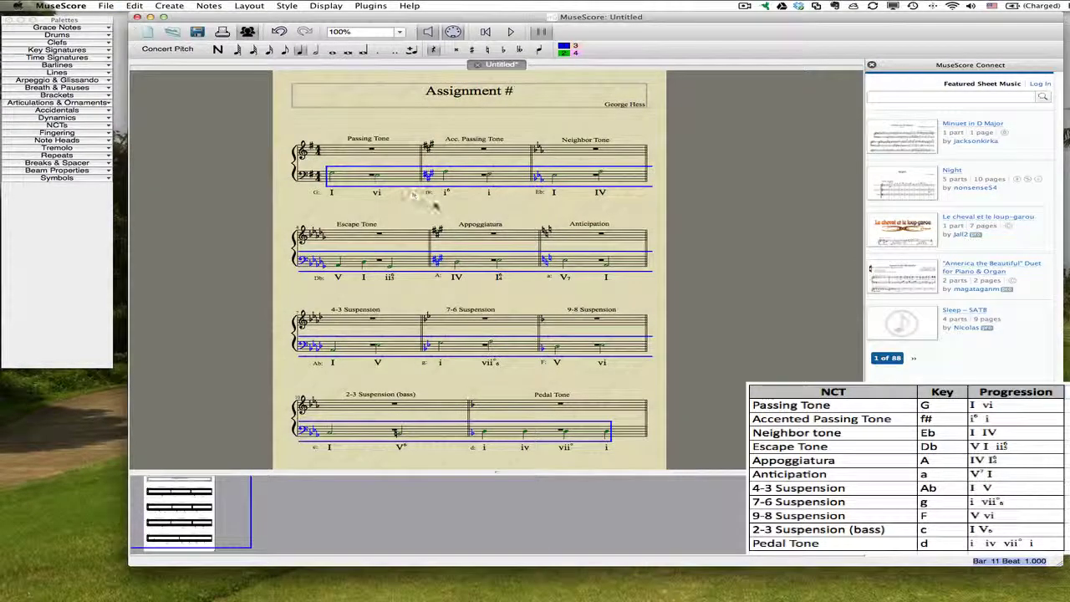
key(Escape)
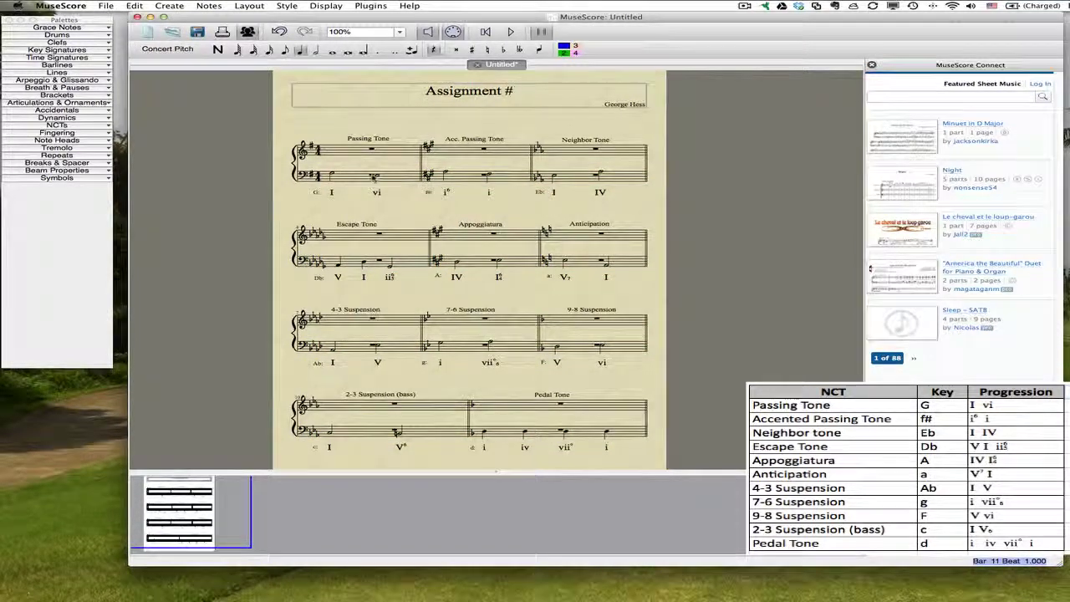
Make the voice 1 rest in the bass staff of measure 1 invisible
click(374, 176)
right_click(372, 177)
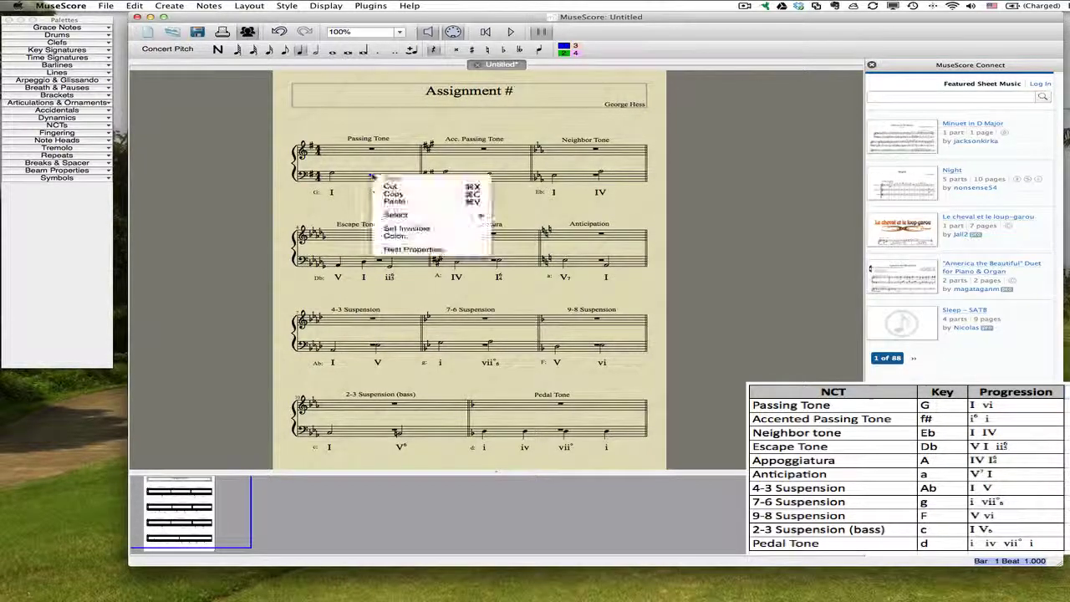
click(386, 228)
click(350, 198)
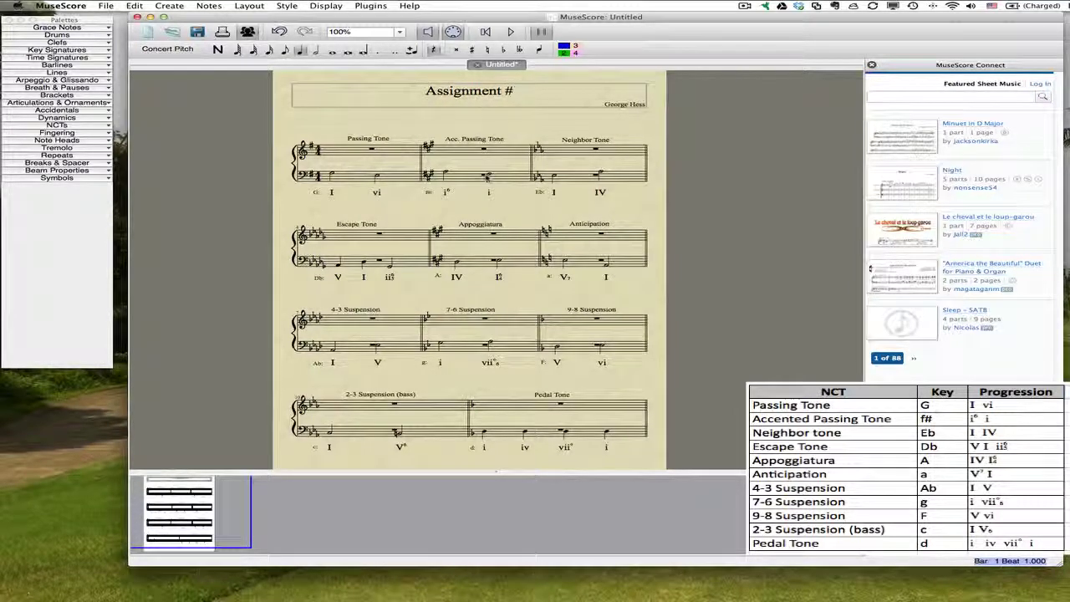
Try setting the second bass note of measure 1 invisible, and undo the change
click(375, 179)
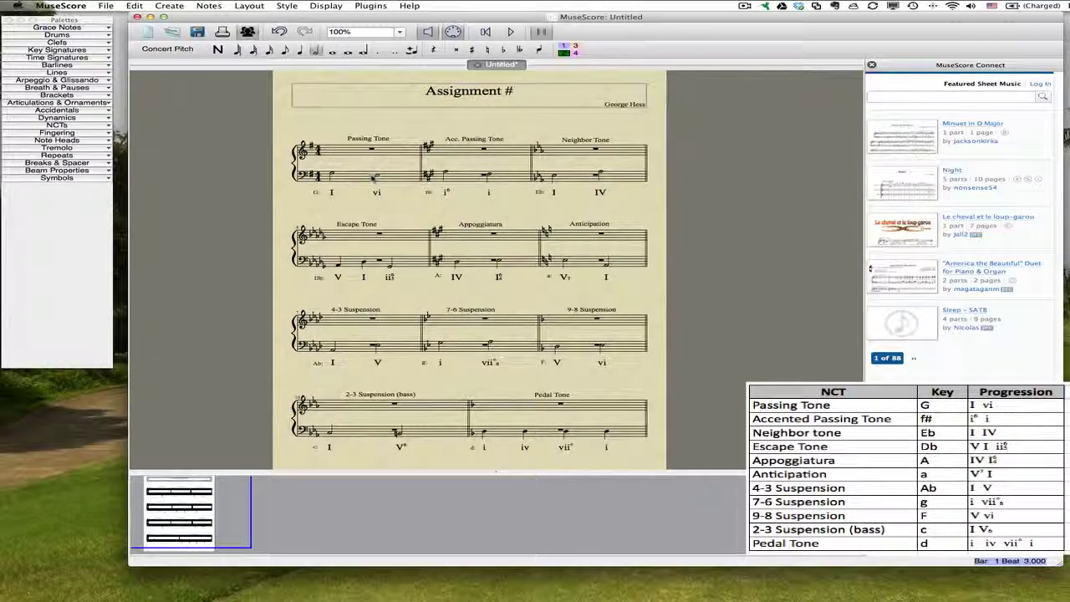
right_click(373, 179)
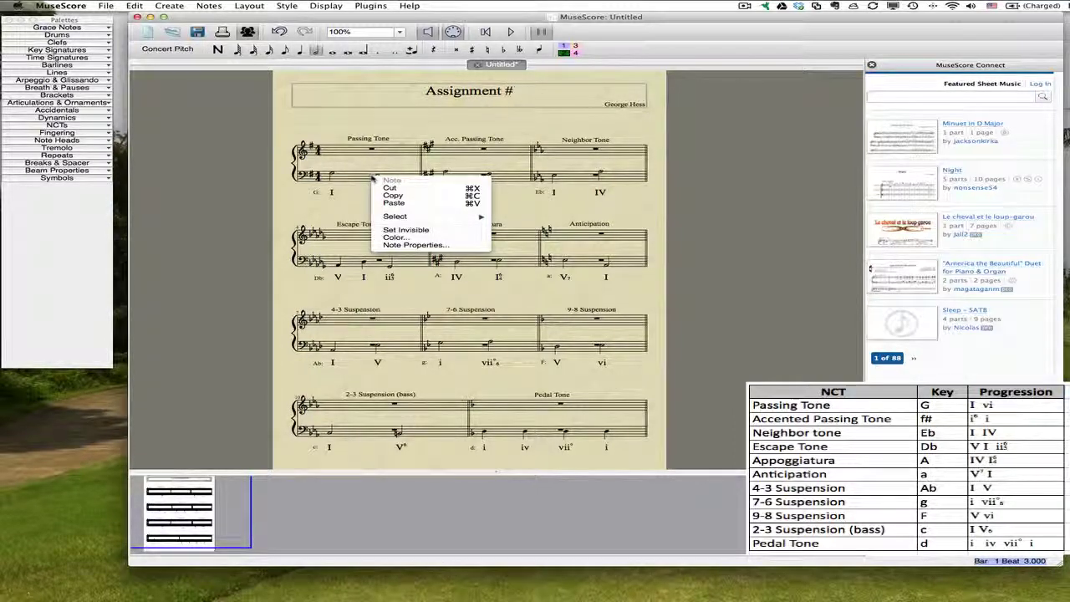
click(383, 230)
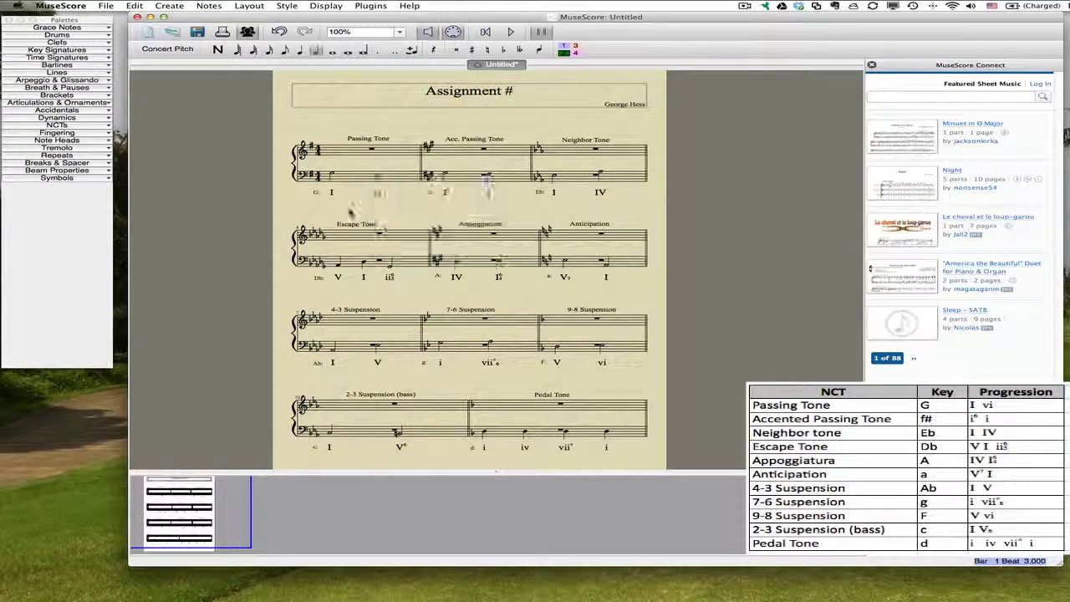
key(super+z)
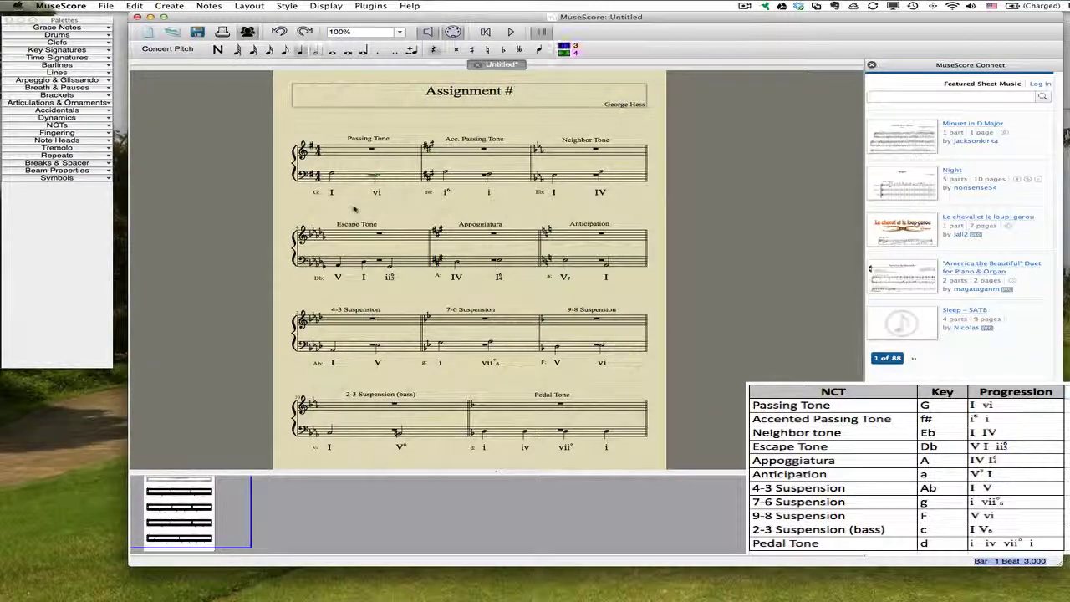